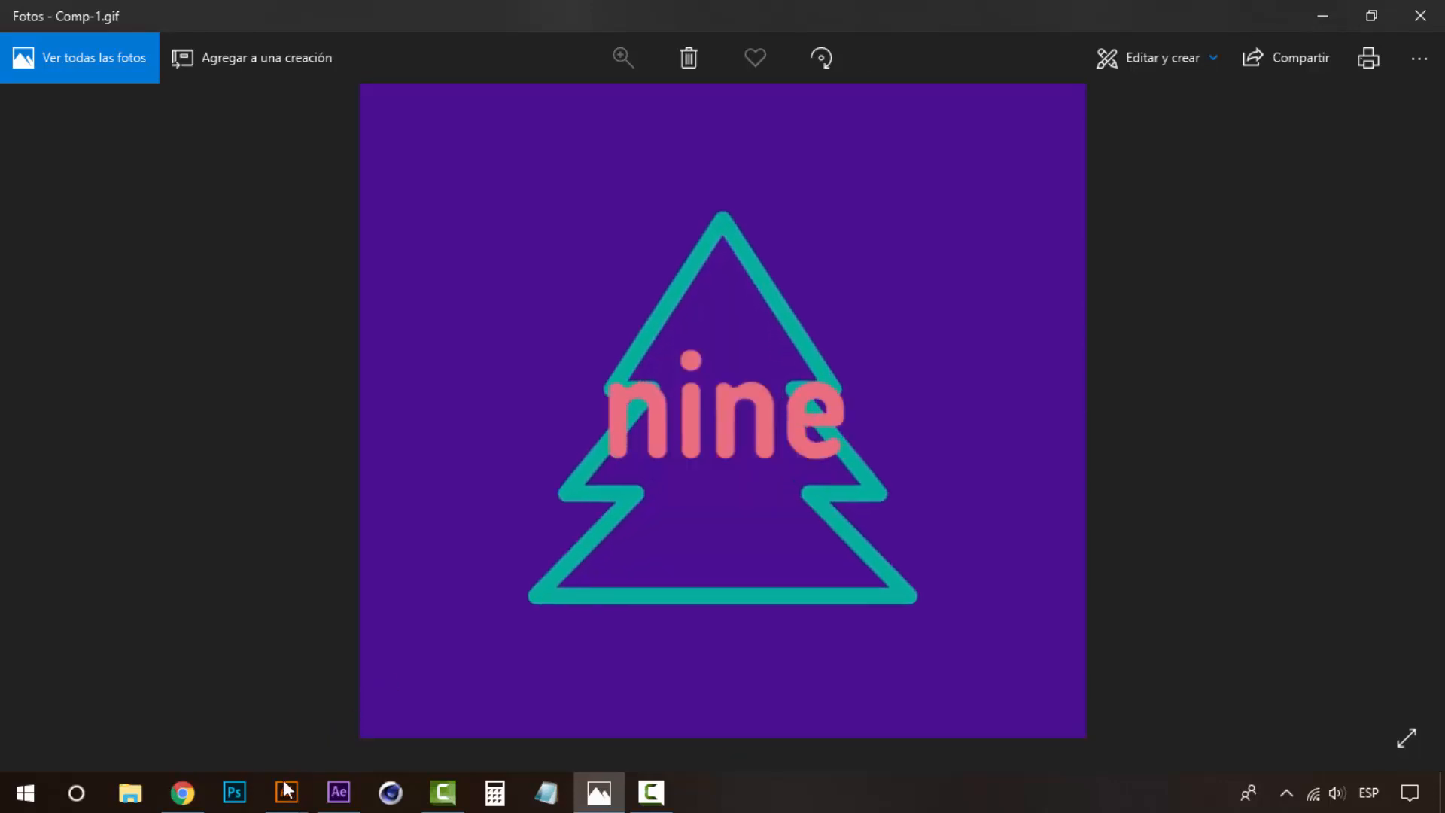
# Switch to Illustrator and examine the purple, yellow, pink and teal colour squares above the artboard one by one.
pyautogui.click(286, 792)
pyautogui.click(250, 724)
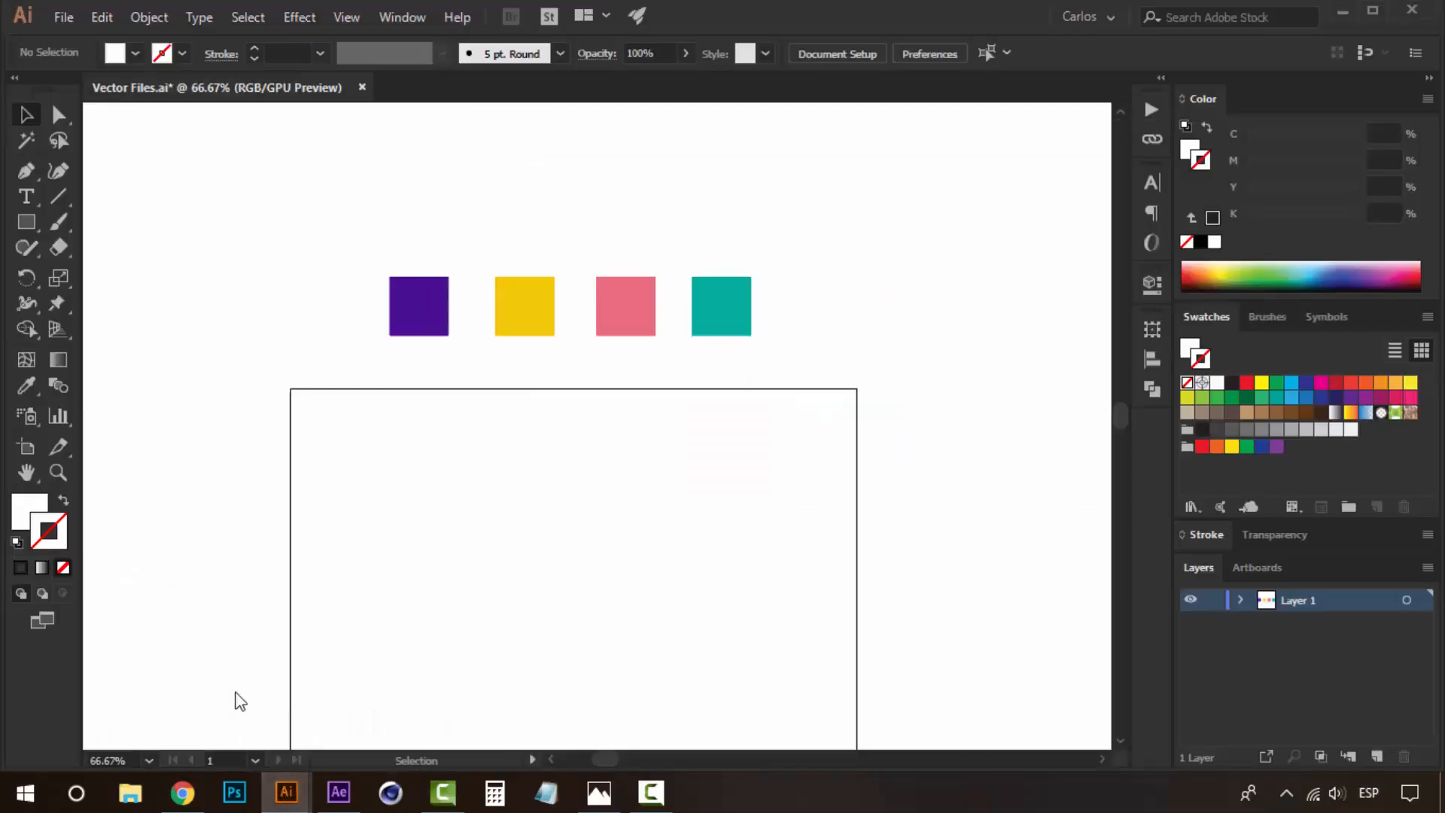
pyautogui.scroll(-1, 729, 391)
pyautogui.click(422, 245)
pyautogui.click(524, 248)
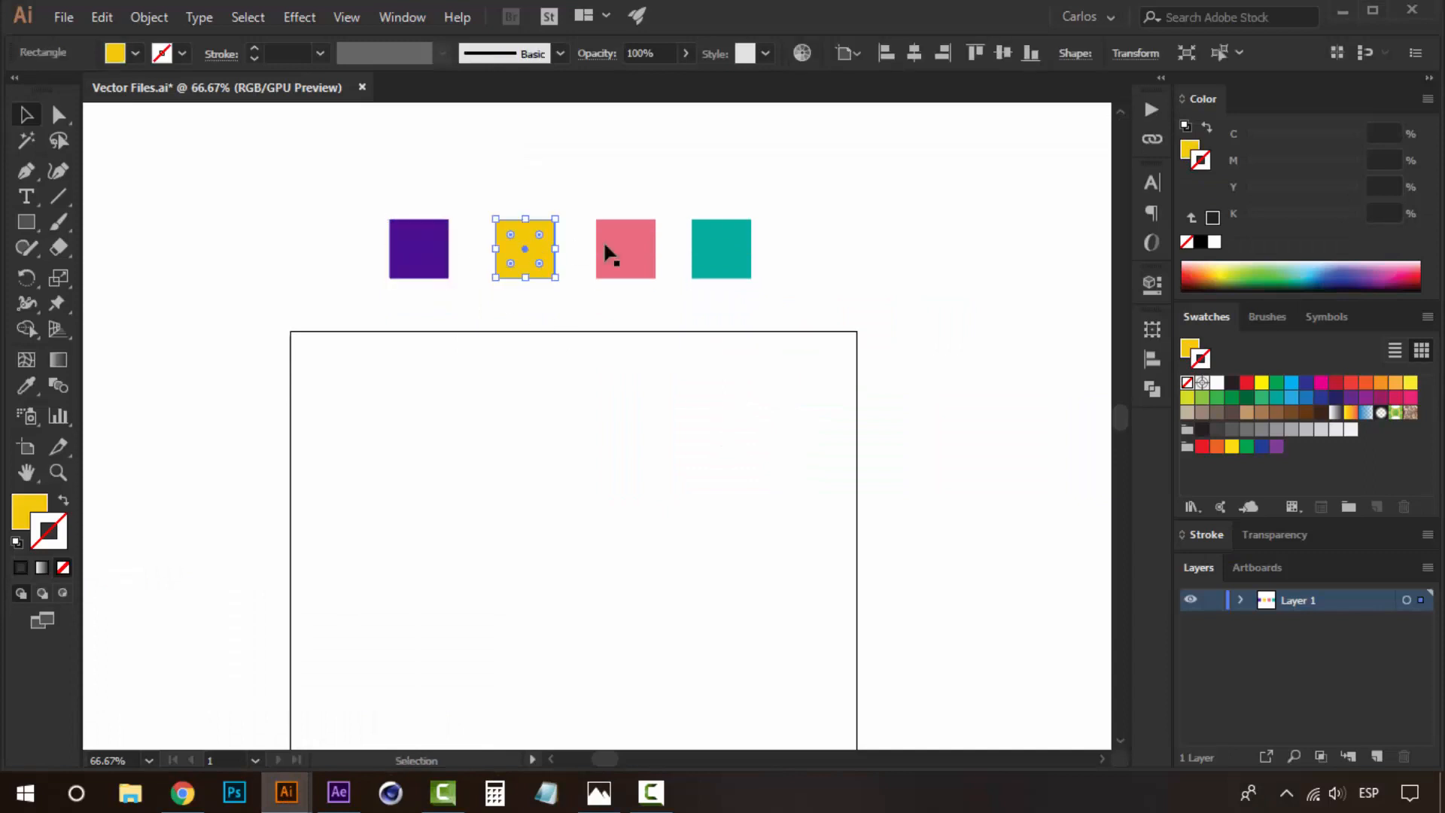
pyautogui.click(613, 251)
pyautogui.click(727, 255)
pyautogui.click(593, 418)
pyautogui.click(428, 272)
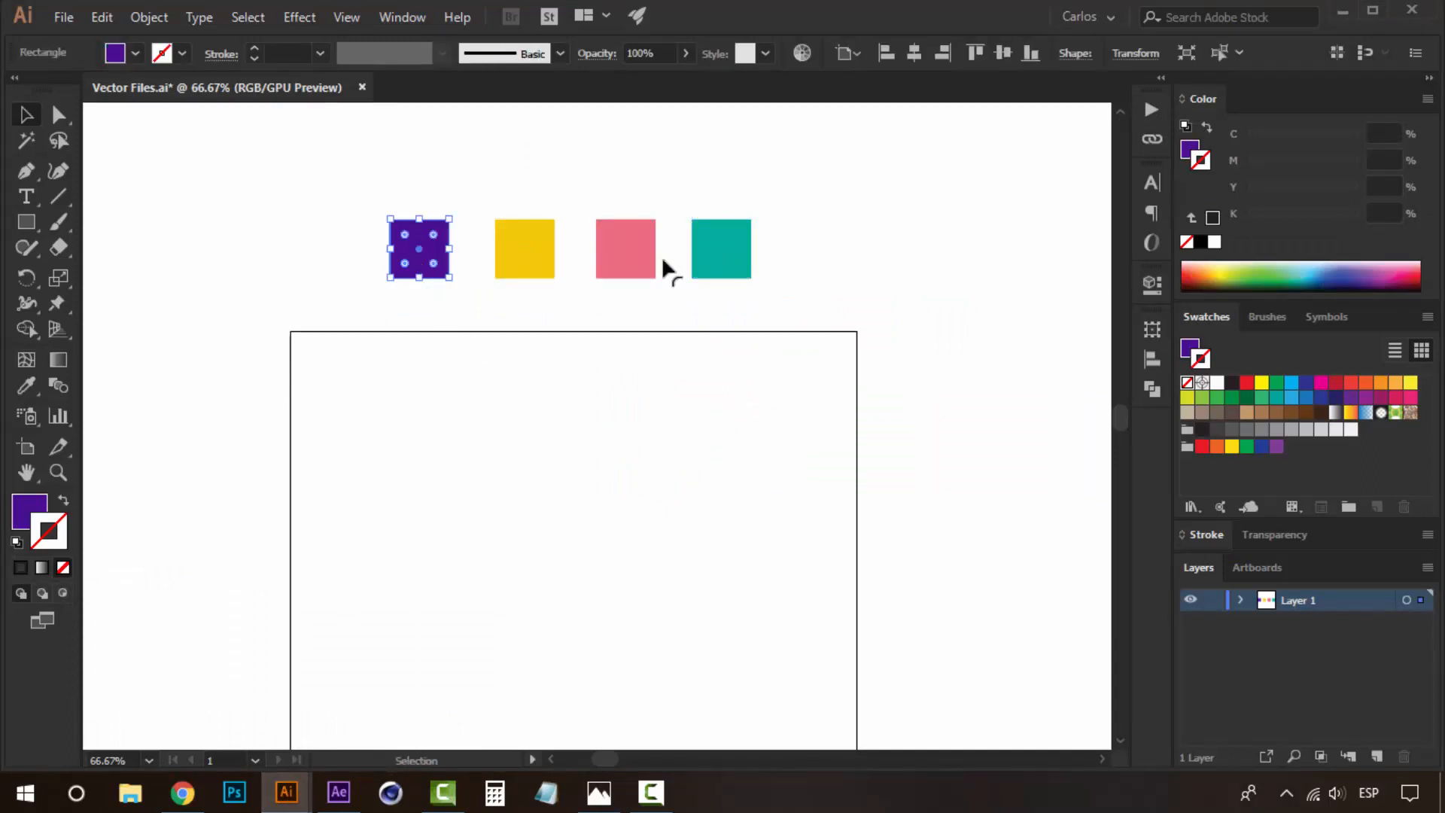
pyautogui.click(698, 188)
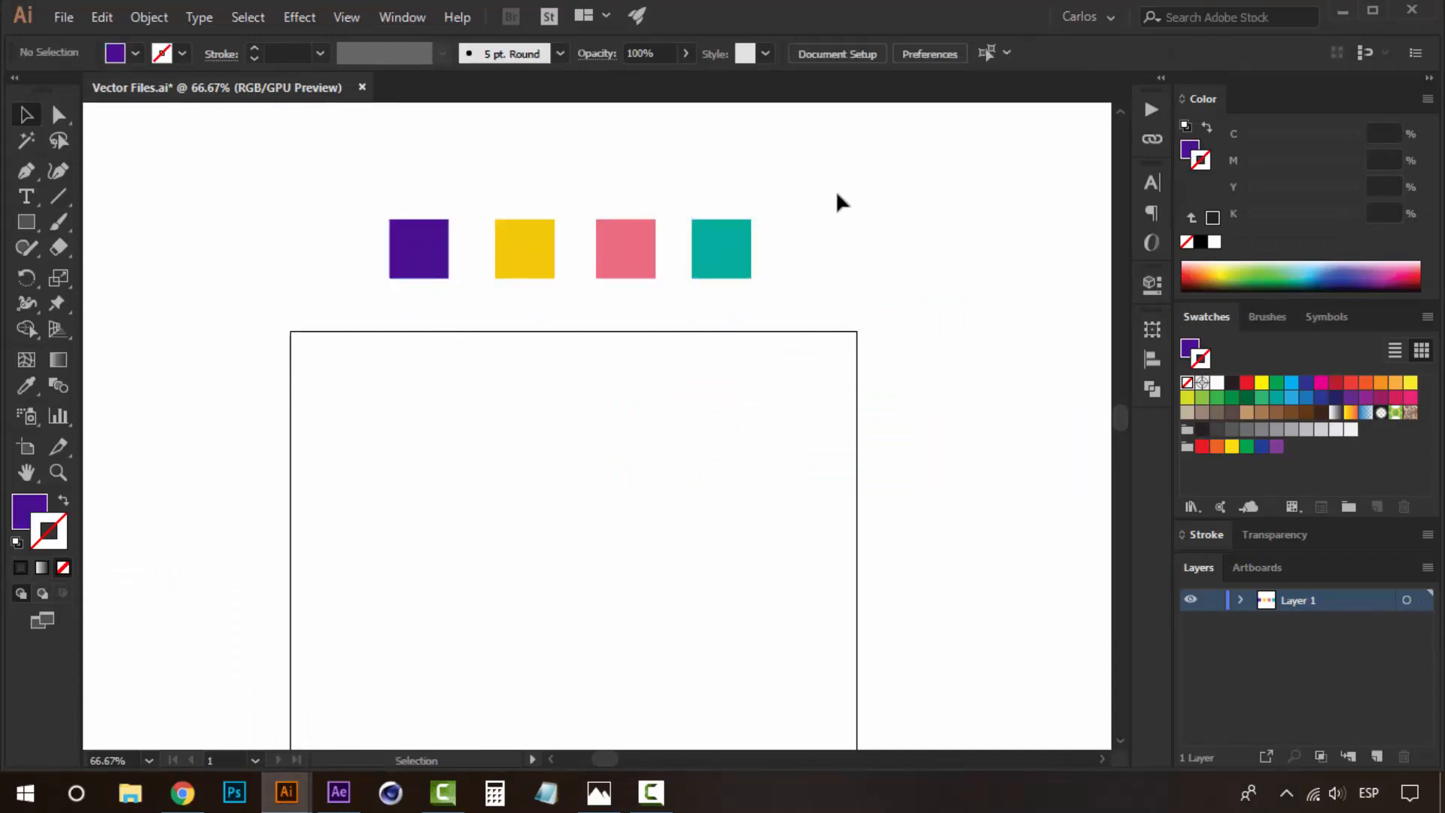
# Try moving the four colour squares together down into the artboard, and undo the move.
pyautogui.moveTo(837, 199); pyautogui.dragTo(438, 326)
pyautogui.moveTo(458, 255); pyautogui.dragTo(467, 630)
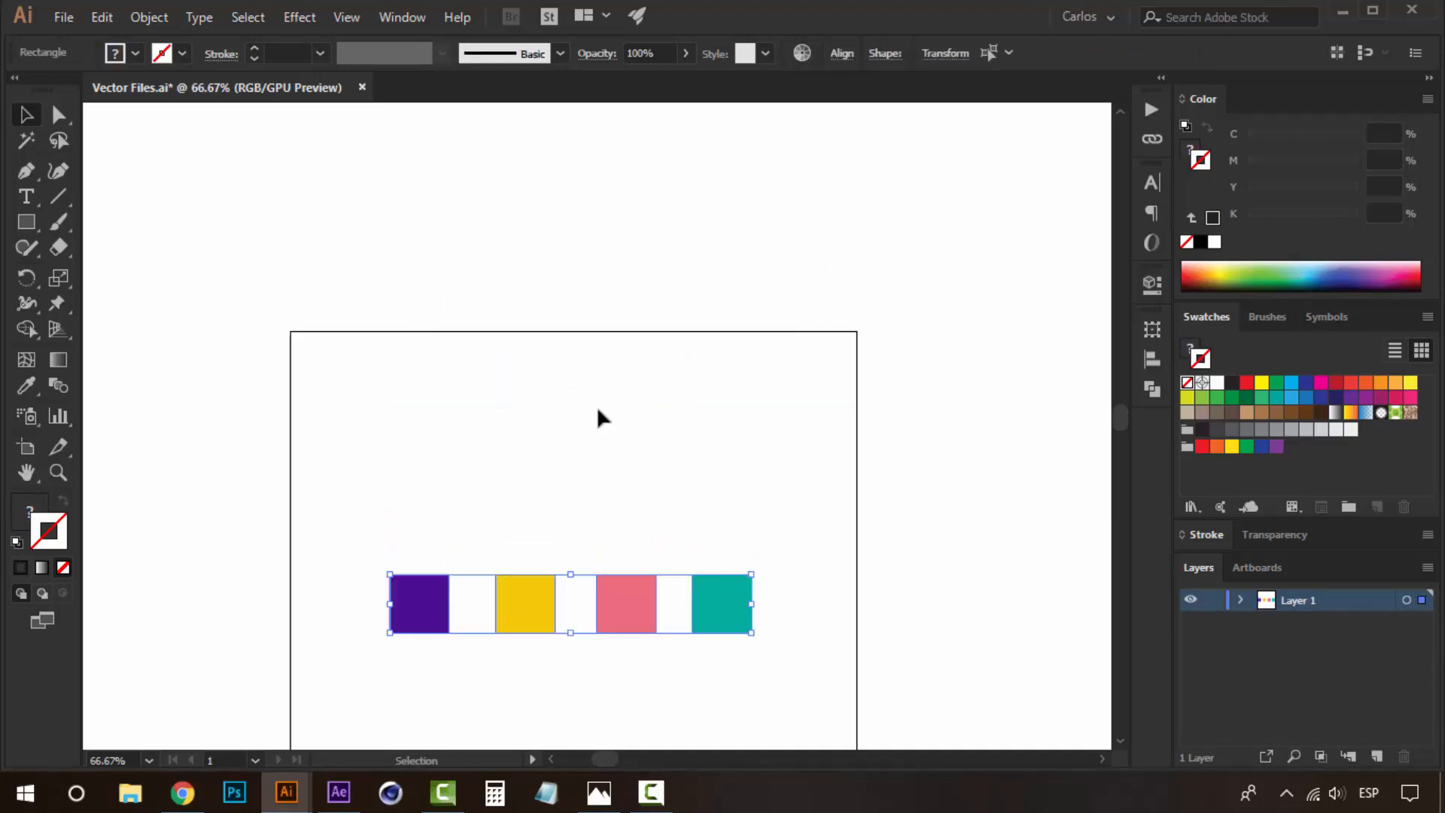
pyautogui.hotkey('ctrl', 'z')
pyautogui.click(832, 286)
pyautogui.moveTo(836, 268); pyautogui.dragTo(860, 313)
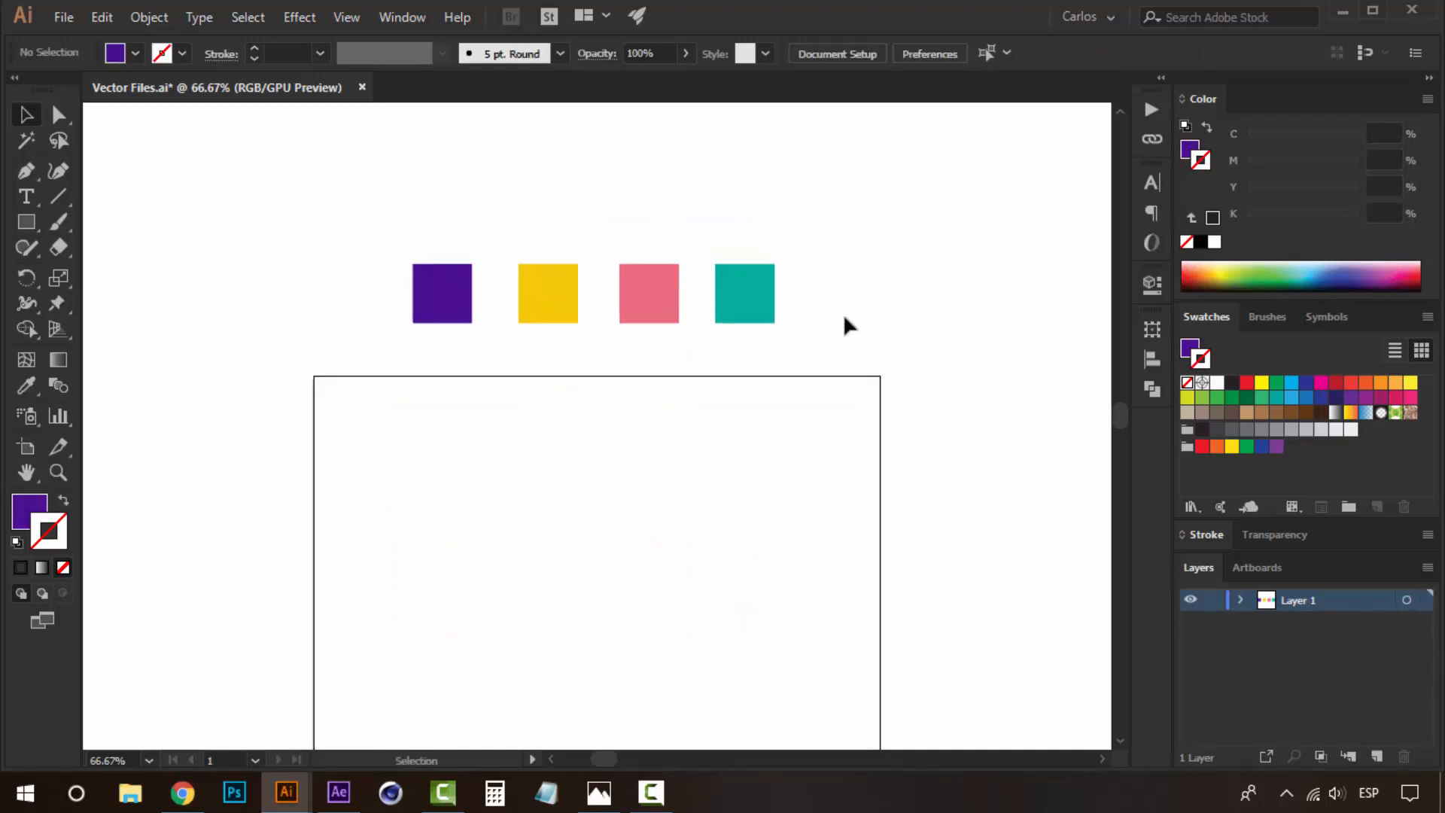
pyautogui.moveTo(758, 332); pyautogui.dragTo(711, 332)
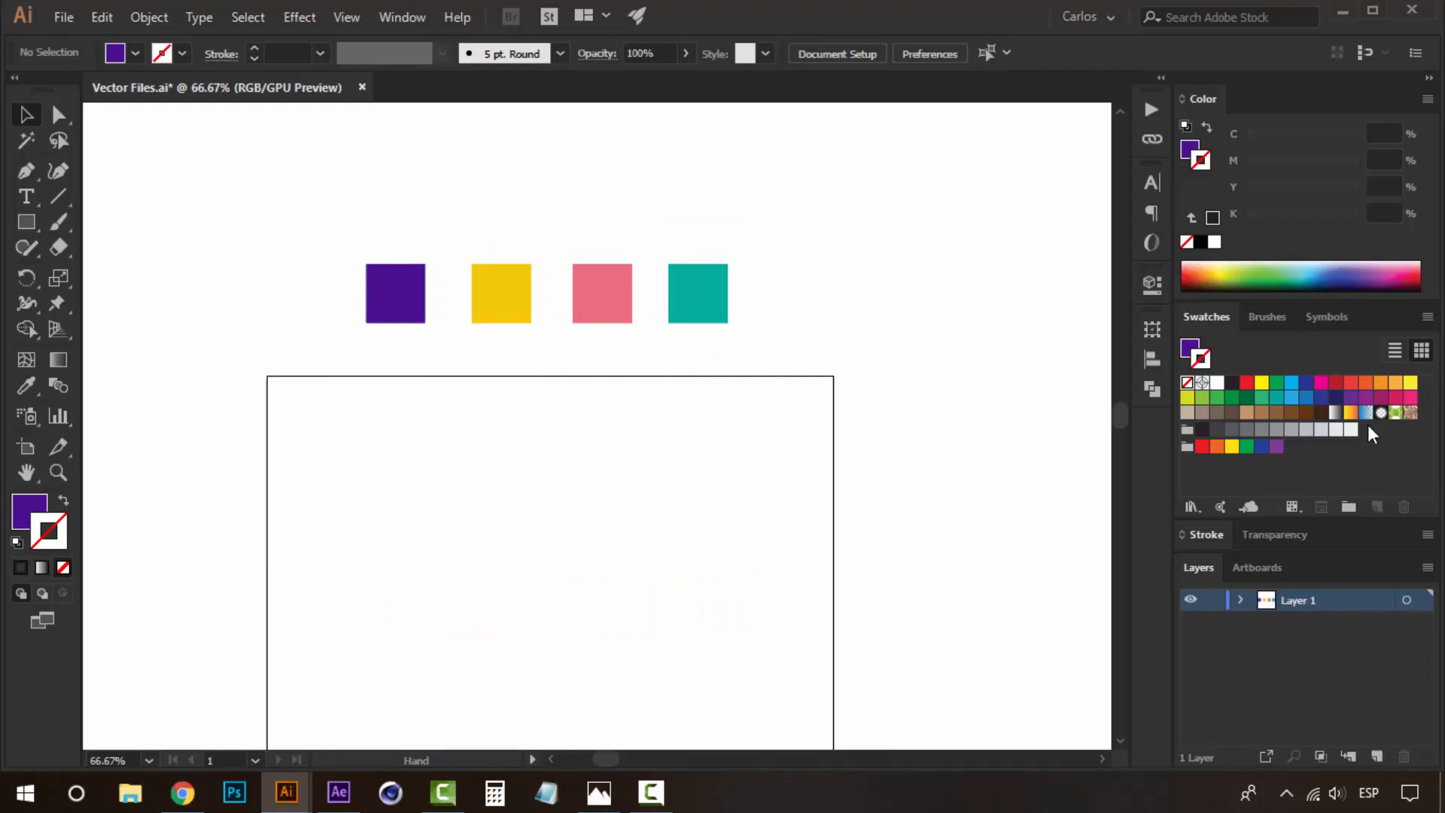
# Check the purple square's hex code in the Color Picker and add its fill as a new swatch.
pyautogui.click(394, 320)
pyautogui.click(496, 307)
pyautogui.click(643, 314)
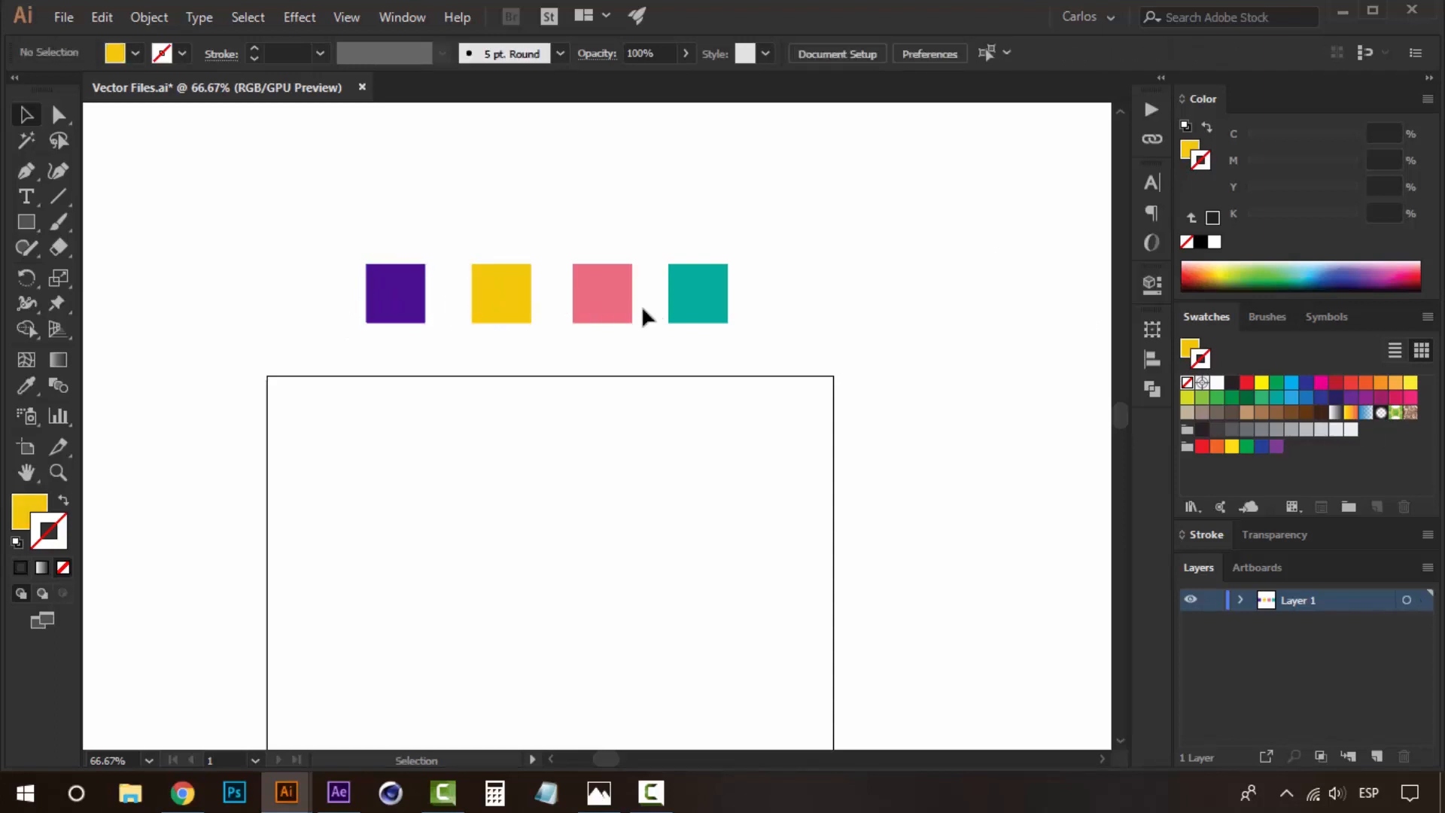
pyautogui.click(374, 281)
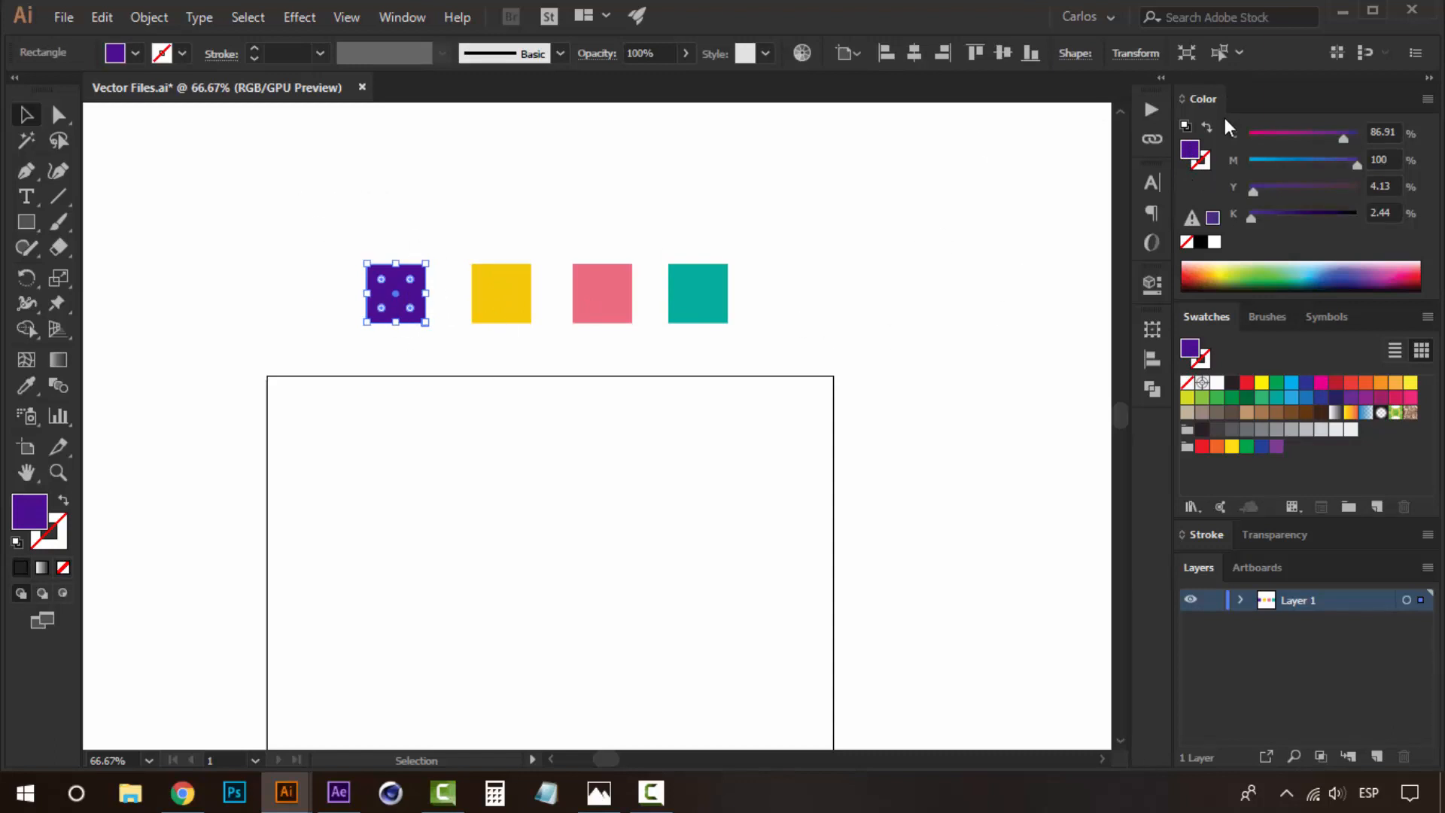
pyautogui.doubleClick(1192, 153)
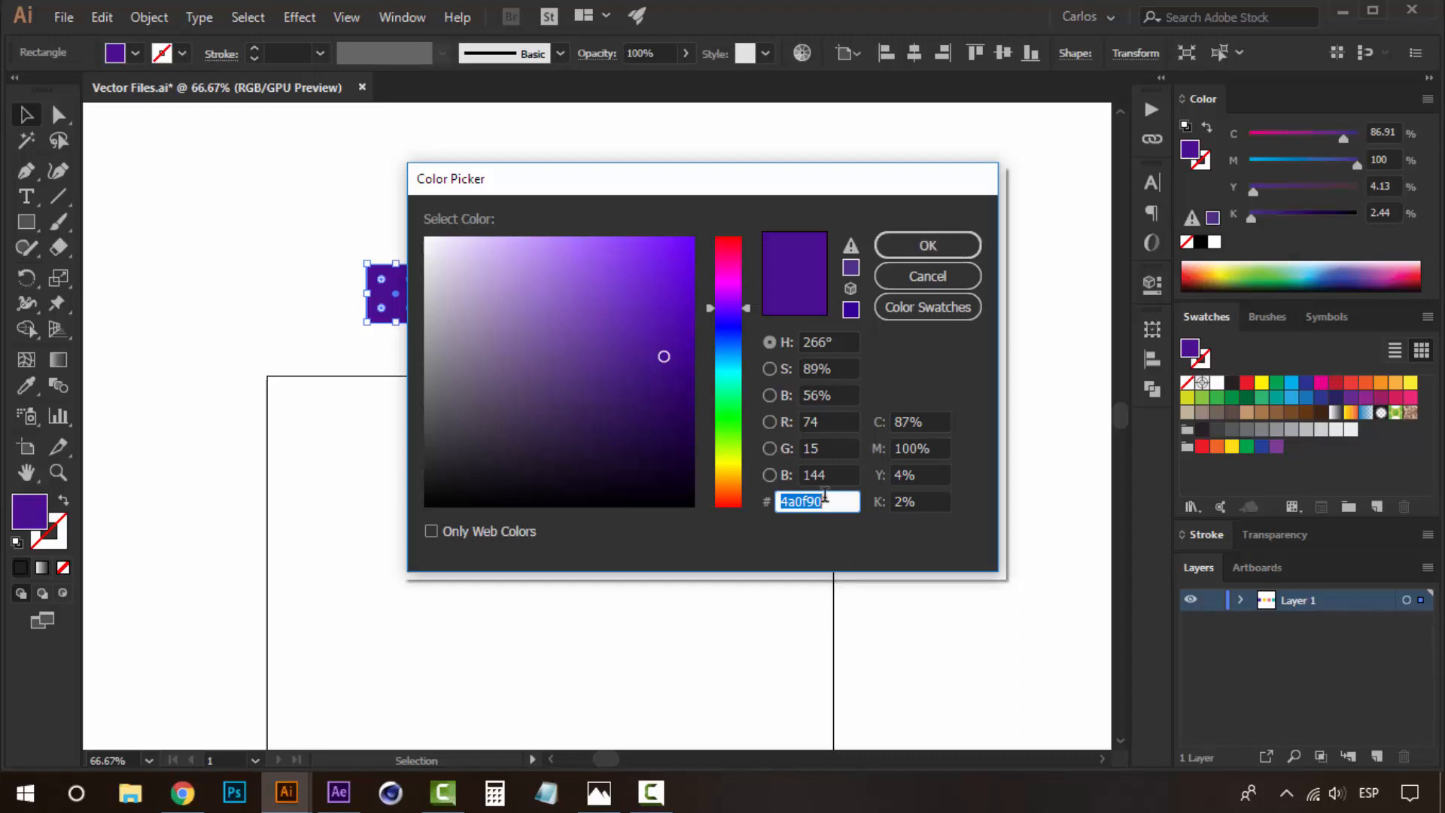
pyautogui.click(915, 250)
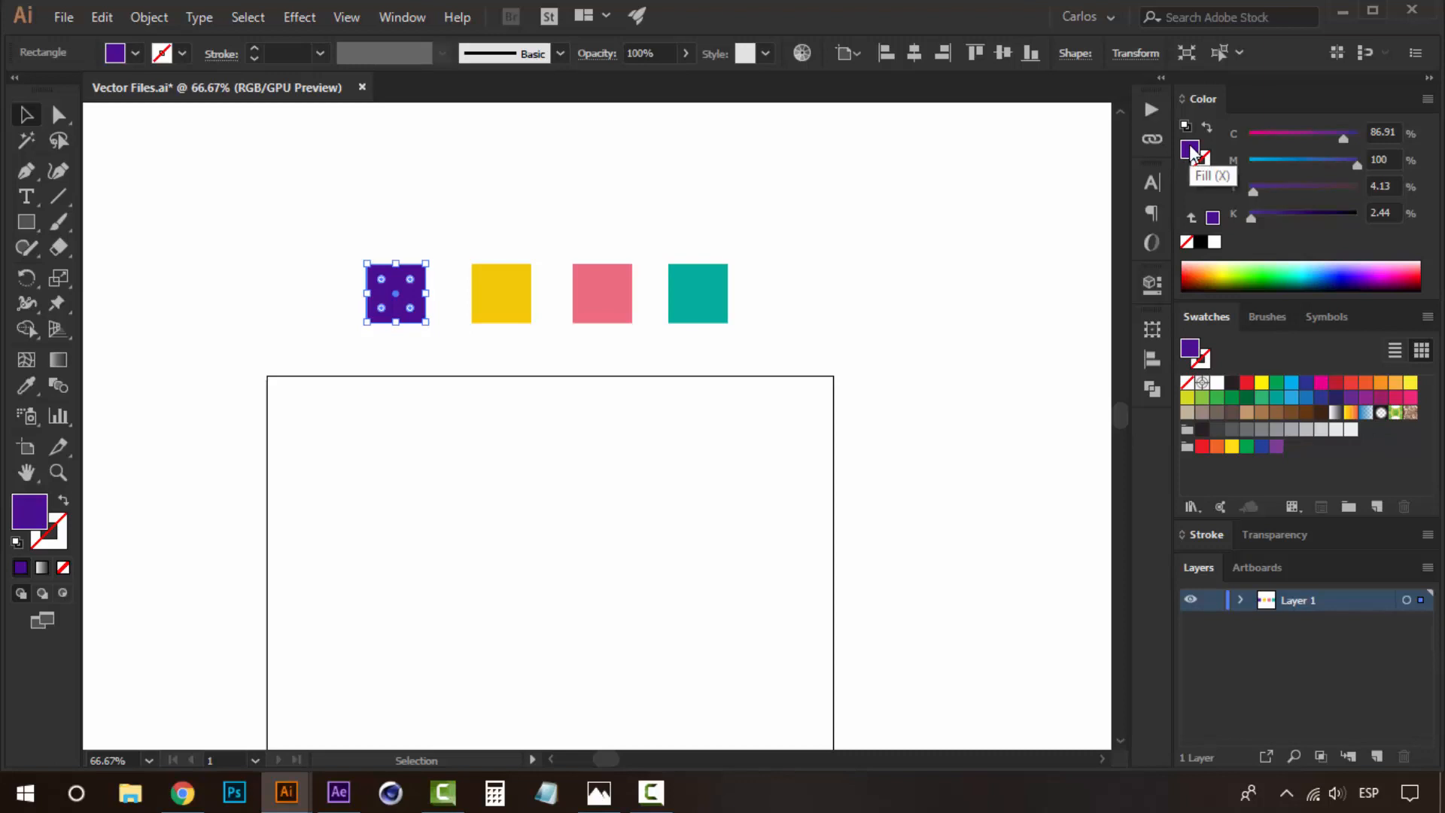
pyautogui.moveTo(1191, 150); pyautogui.dragTo(1413, 420)
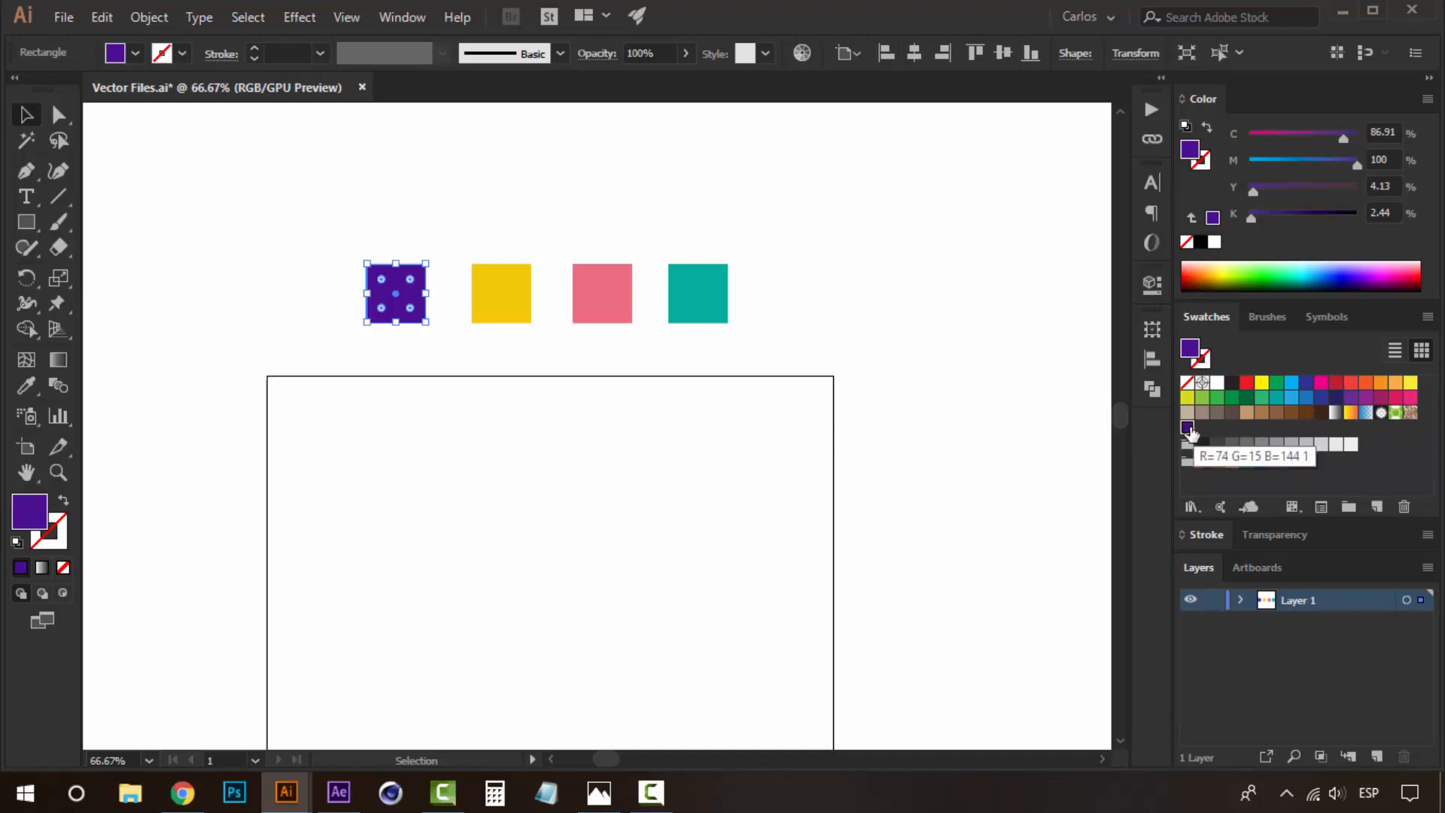
# Add the fill colours of the yellow, pink and teal squares as new swatches beside the saved purple.
pyautogui.click(517, 314)
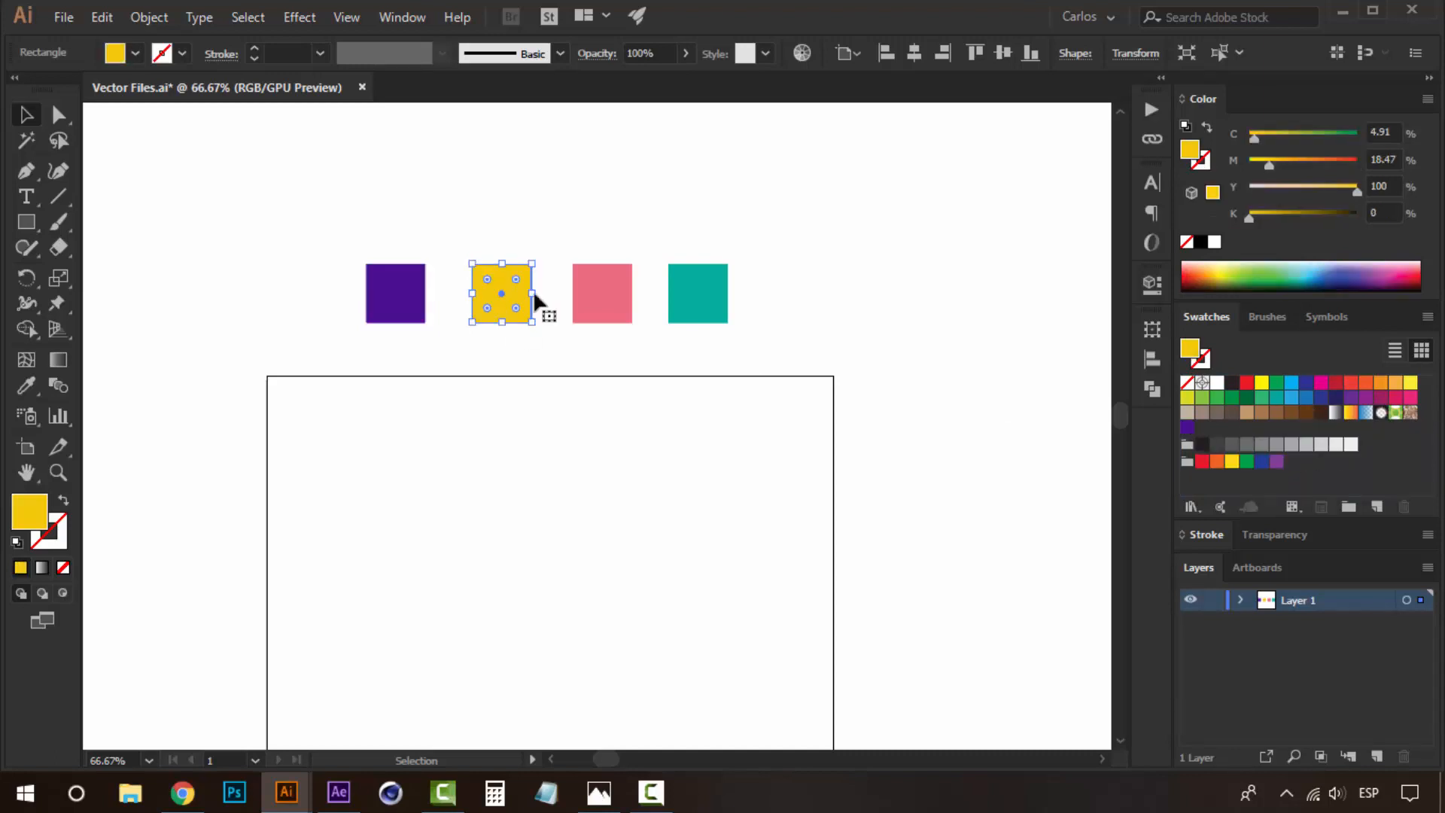
pyautogui.moveTo(1204, 159); pyautogui.dragTo(1199, 427)
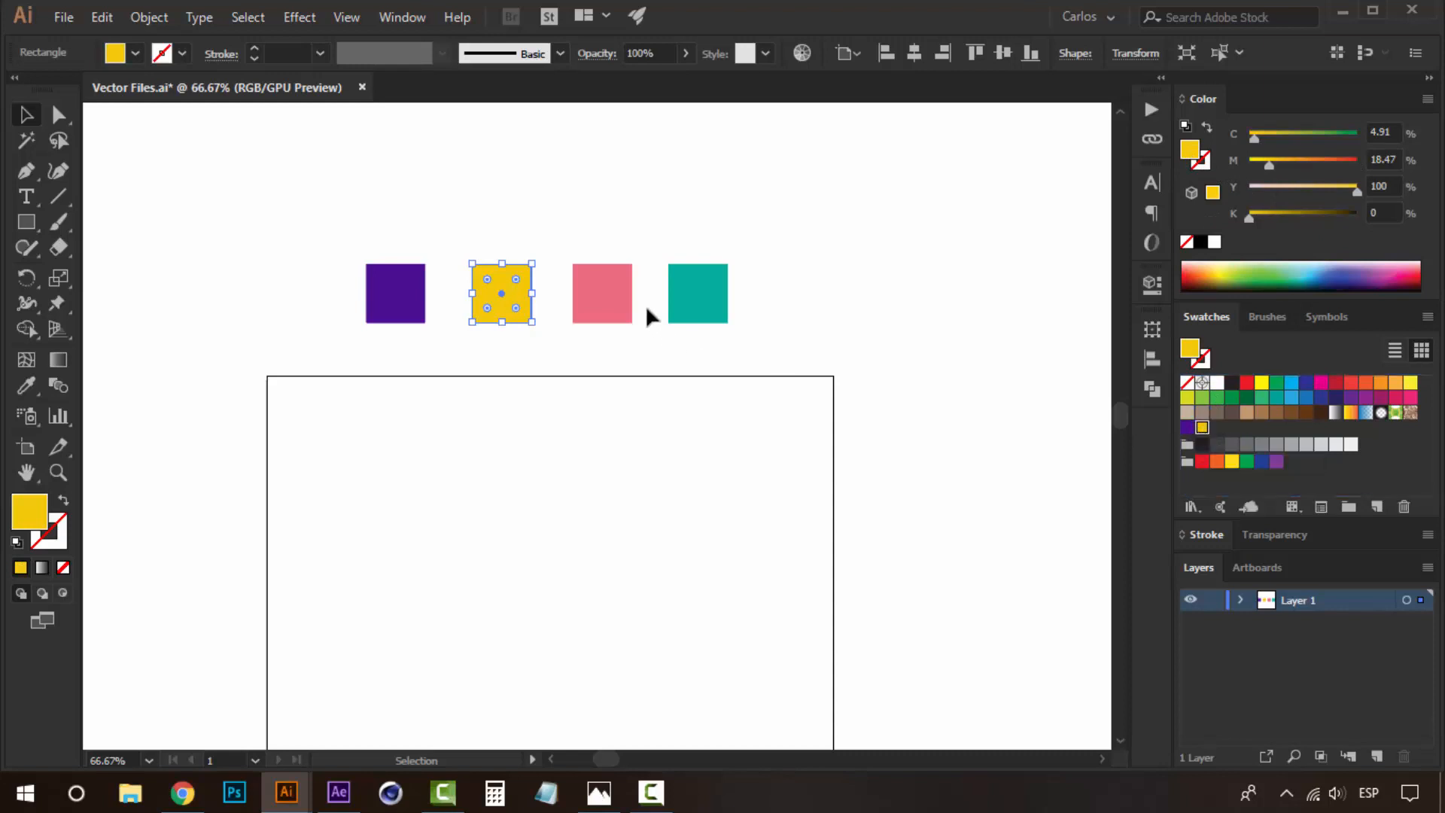
pyautogui.click(627, 297)
pyautogui.moveTo(1190, 156); pyautogui.dragTo(1215, 426)
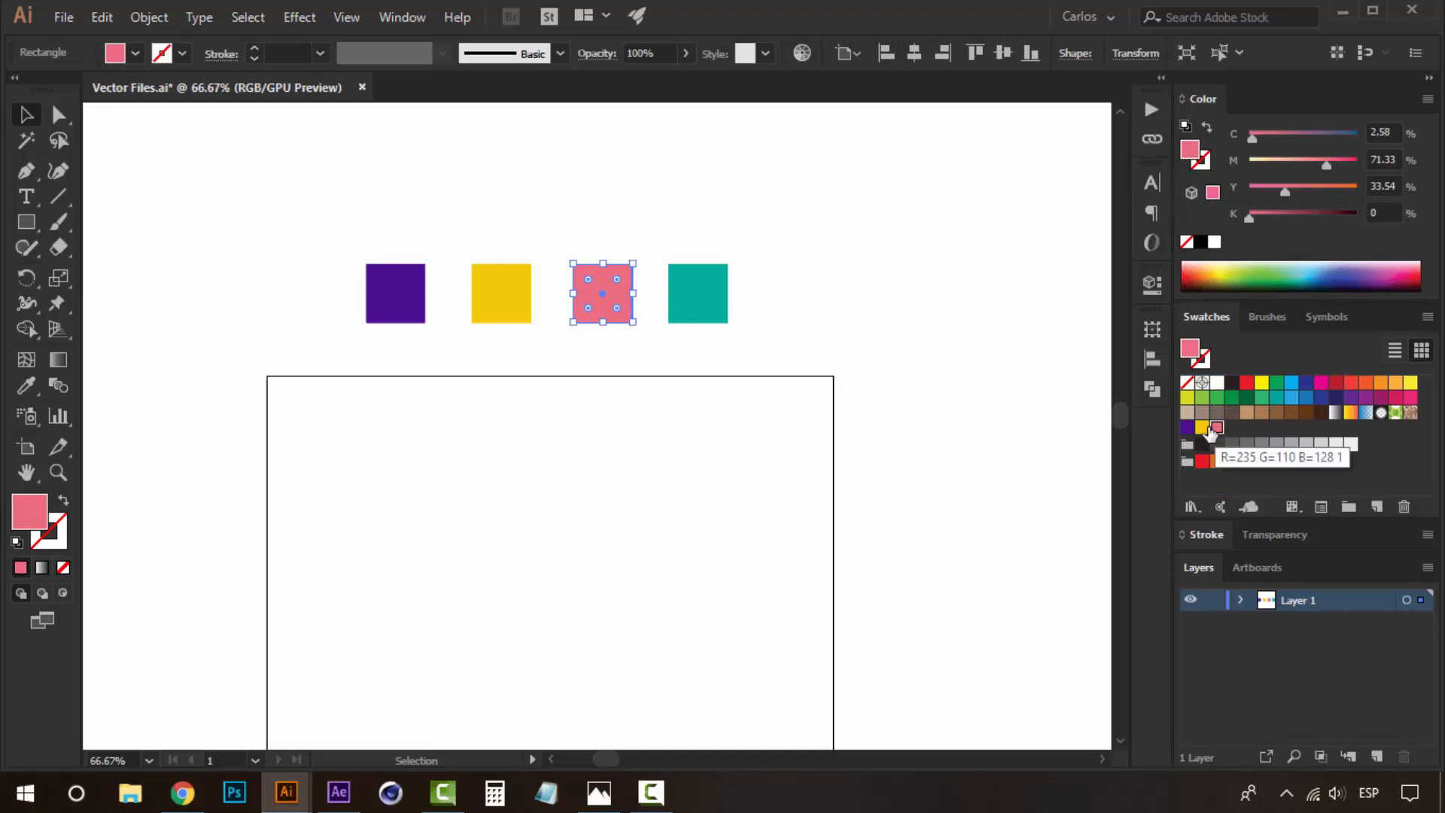
pyautogui.click(716, 306)
pyautogui.moveTo(1195, 153)
pyautogui.mouseDown()
pyautogui.moveTo(1255, 426)
pyautogui.moveTo(1232, 427)
pyautogui.mouseUp()
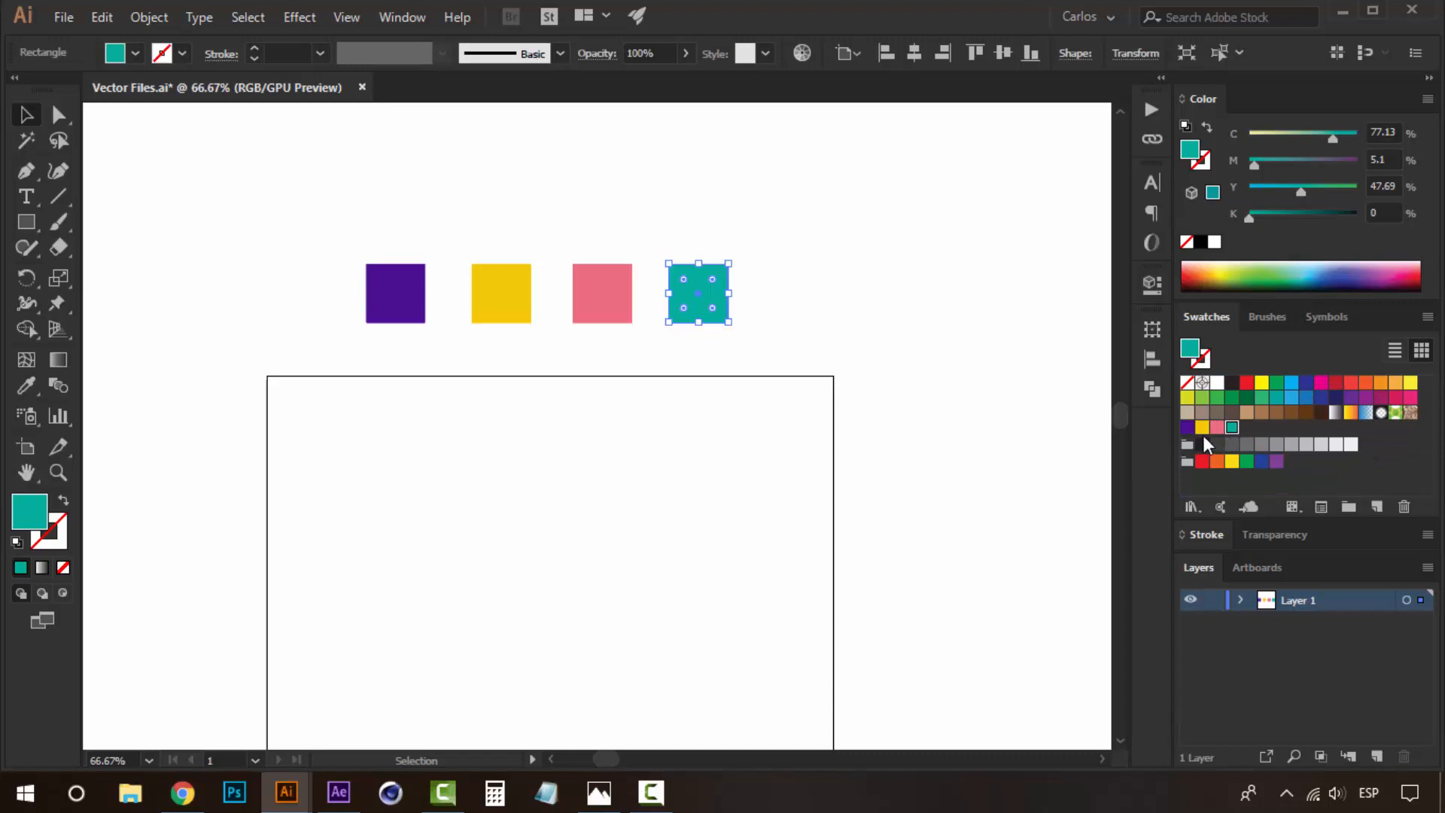
# Draw a trial teal rectangle in the upper part of the artboard and delete it.
pyautogui.click(522, 522)
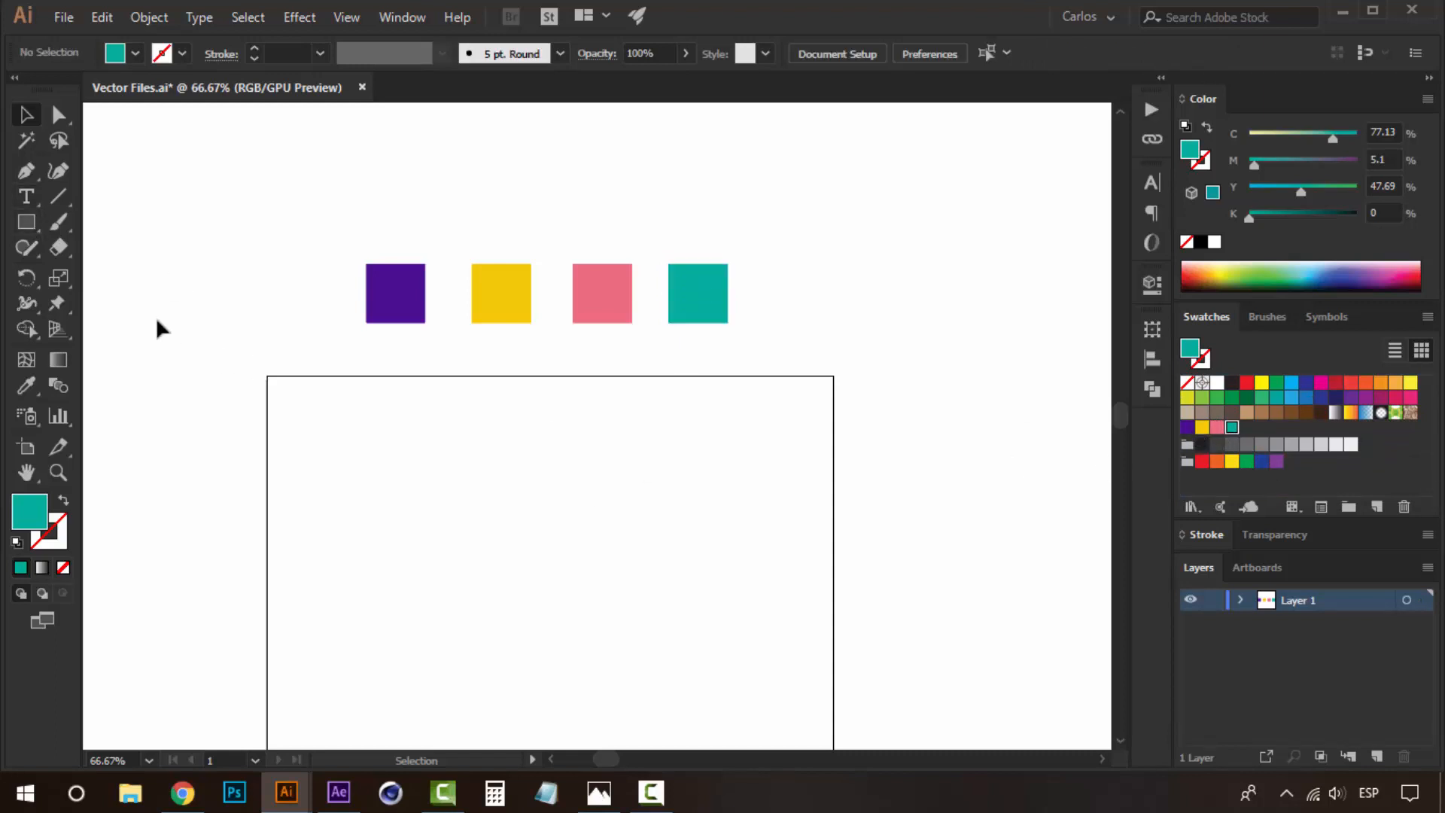
pyautogui.click(27, 221)
pyautogui.moveTo(323, 434); pyautogui.dragTo(605, 640)
pyautogui.press('v')
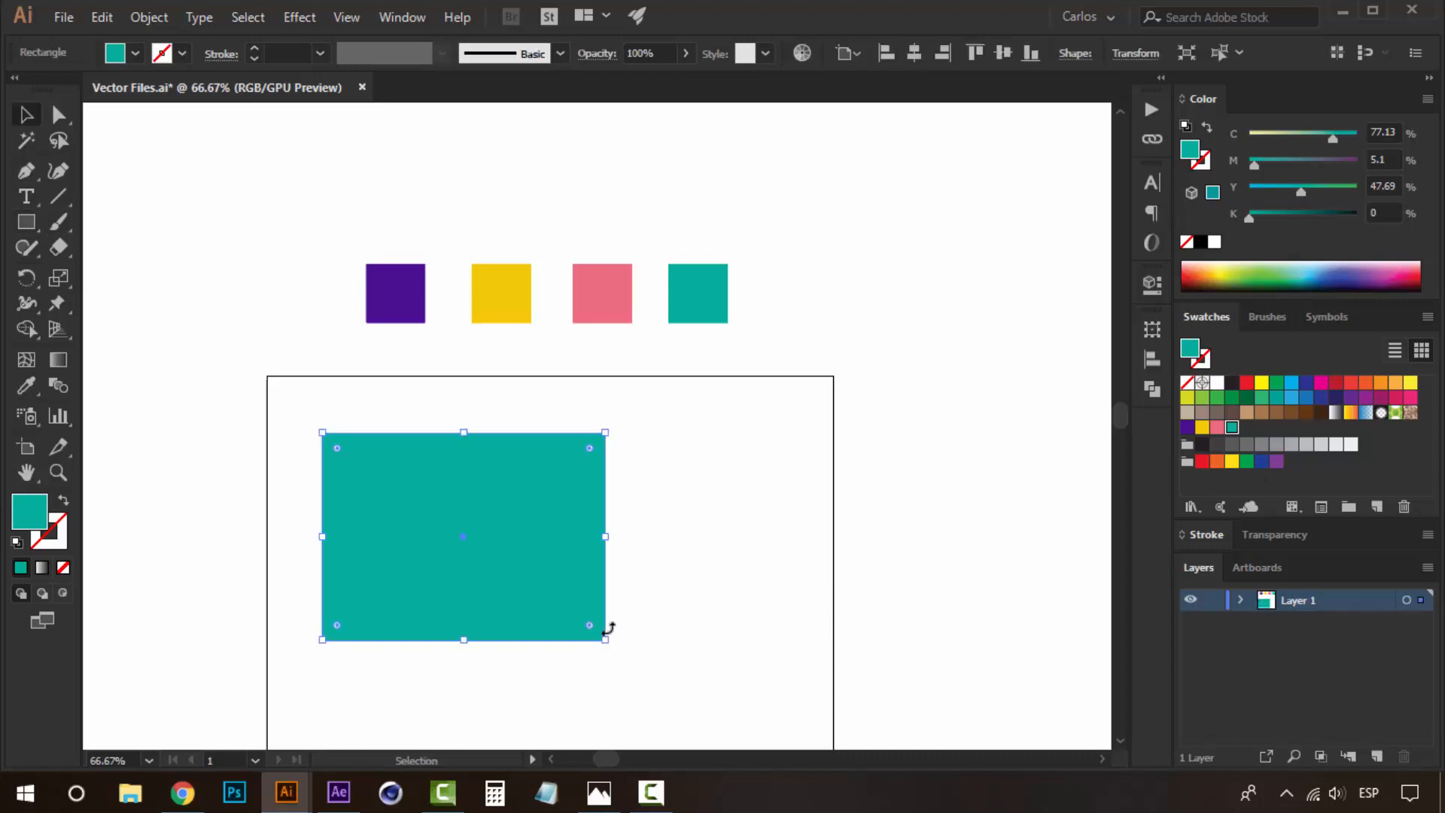
pyautogui.press('Delete')
# Draw a teal five-pointed star inside the artboard with the Star tool.
pyautogui.click(27, 219)
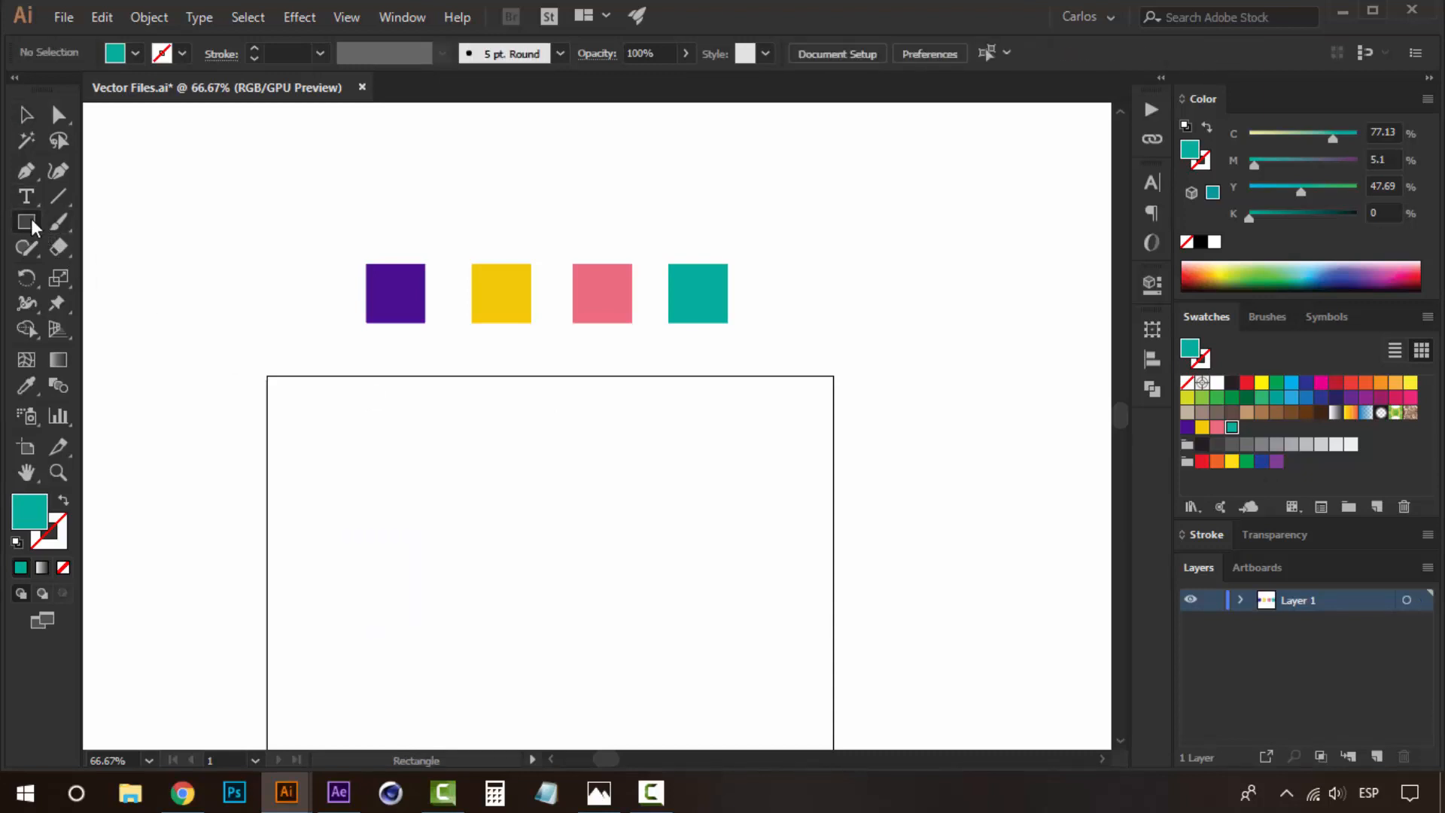
pyautogui.moveTo(30, 218); pyautogui.dragTo(139, 319)
pyautogui.moveTo(504, 595); pyautogui.dragTo(594, 509)
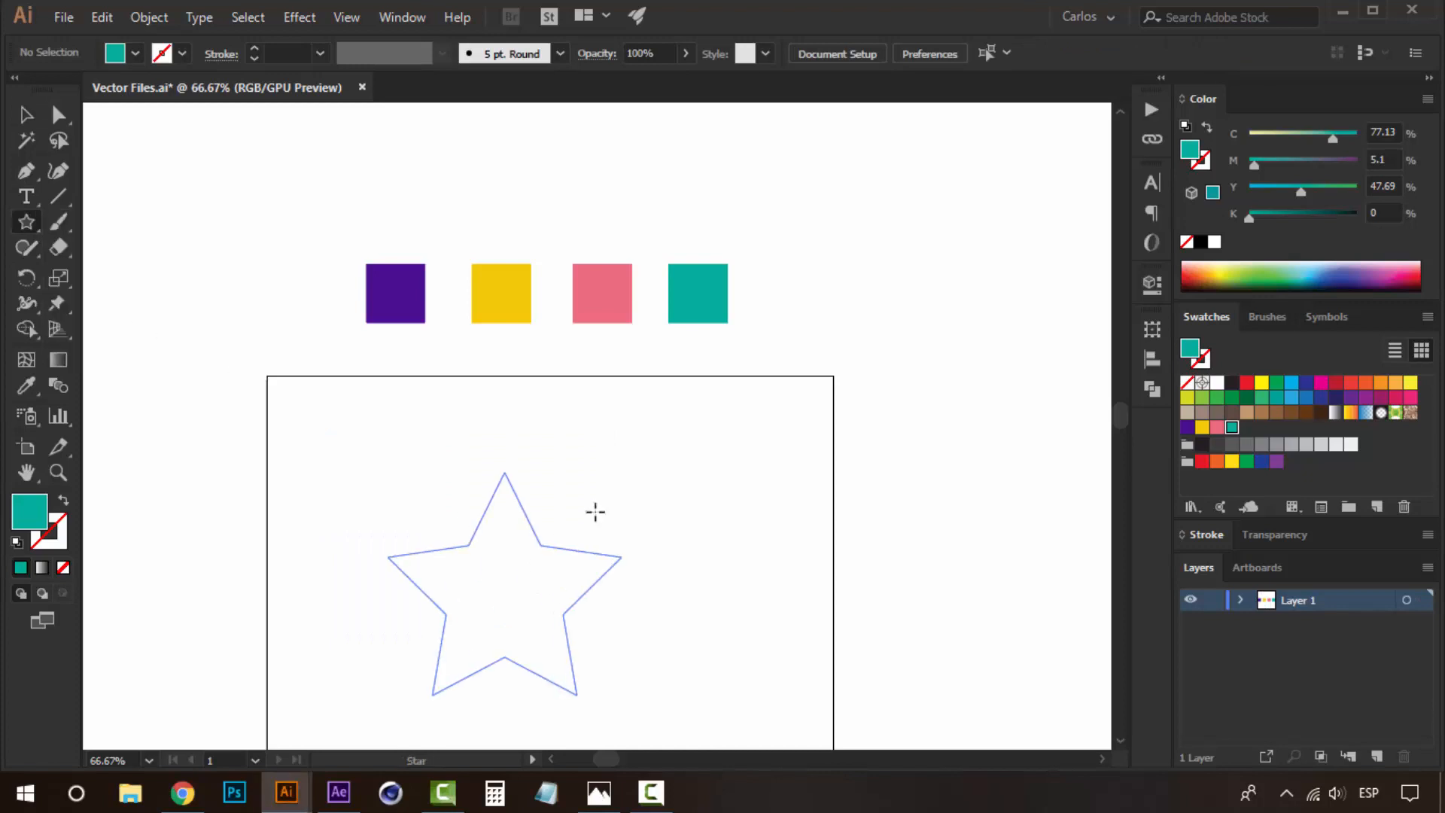
pyautogui.press('v')
pyautogui.click(851, 442)
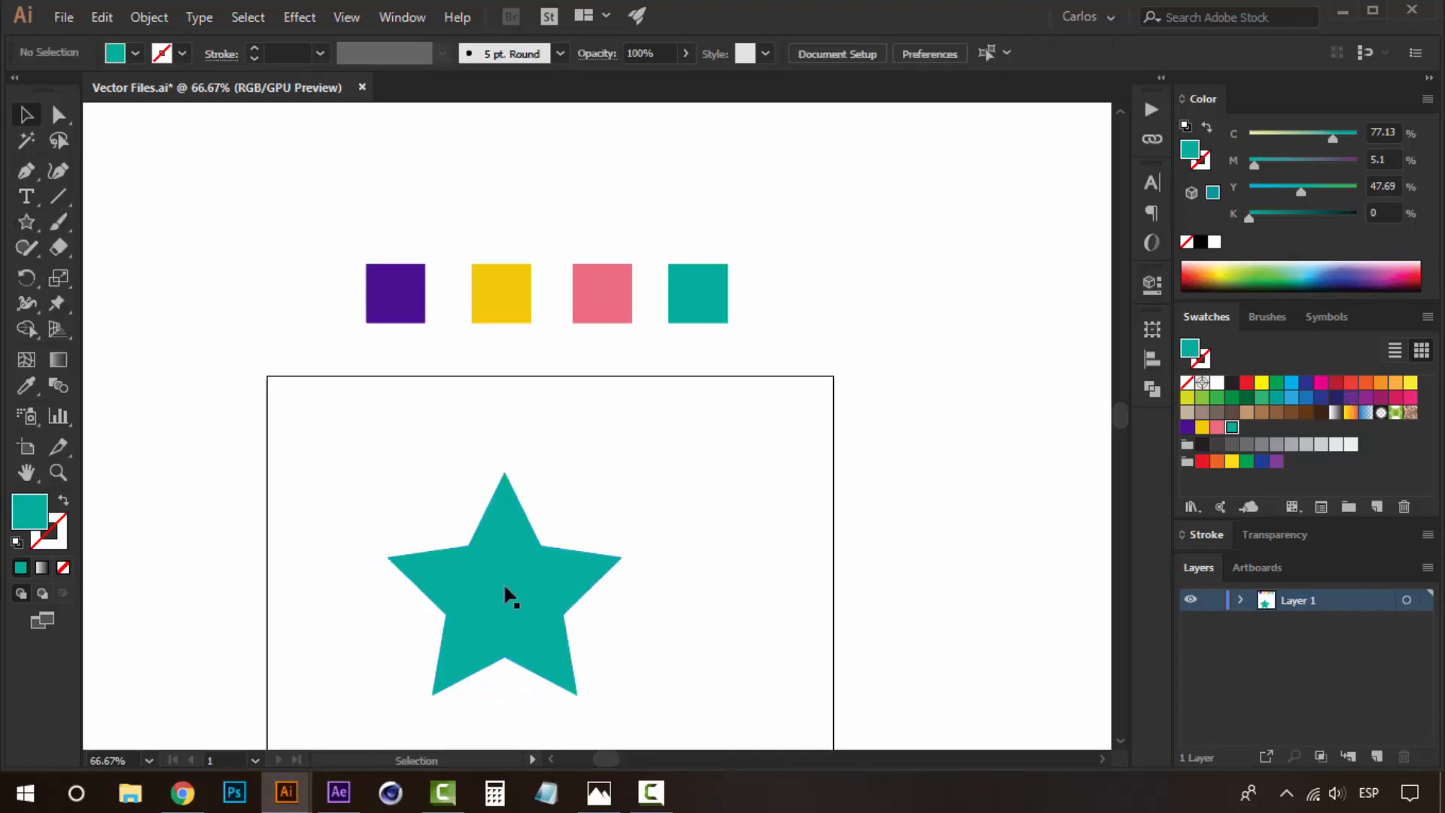
pyautogui.moveTo(562, 599); pyautogui.dragTo(542, 382)
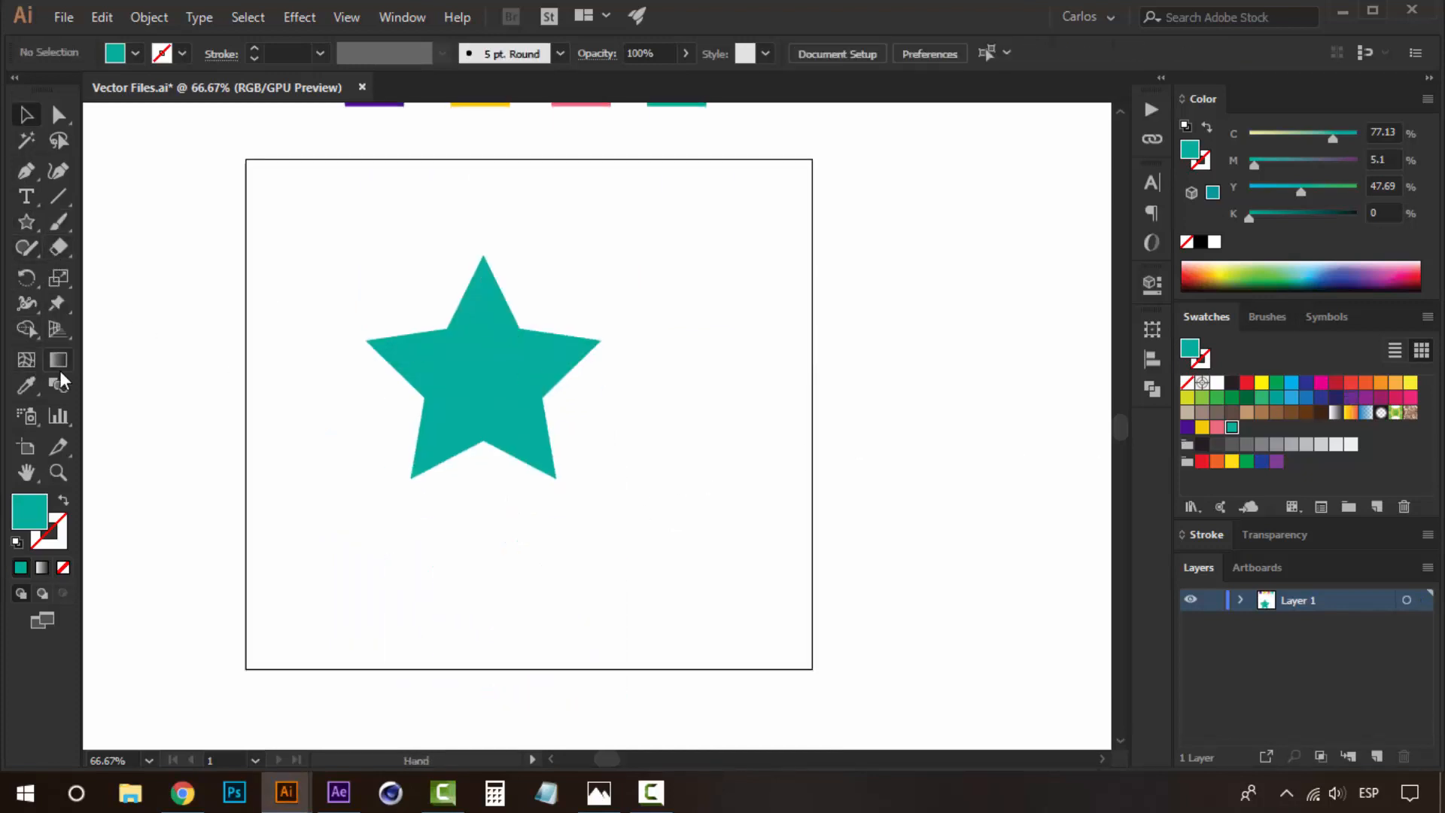
# Draw a teal rectangle slightly larger than the artboard as a background and send it to the back.
pyautogui.moveTo(24, 219); pyautogui.dragTo(106, 224)
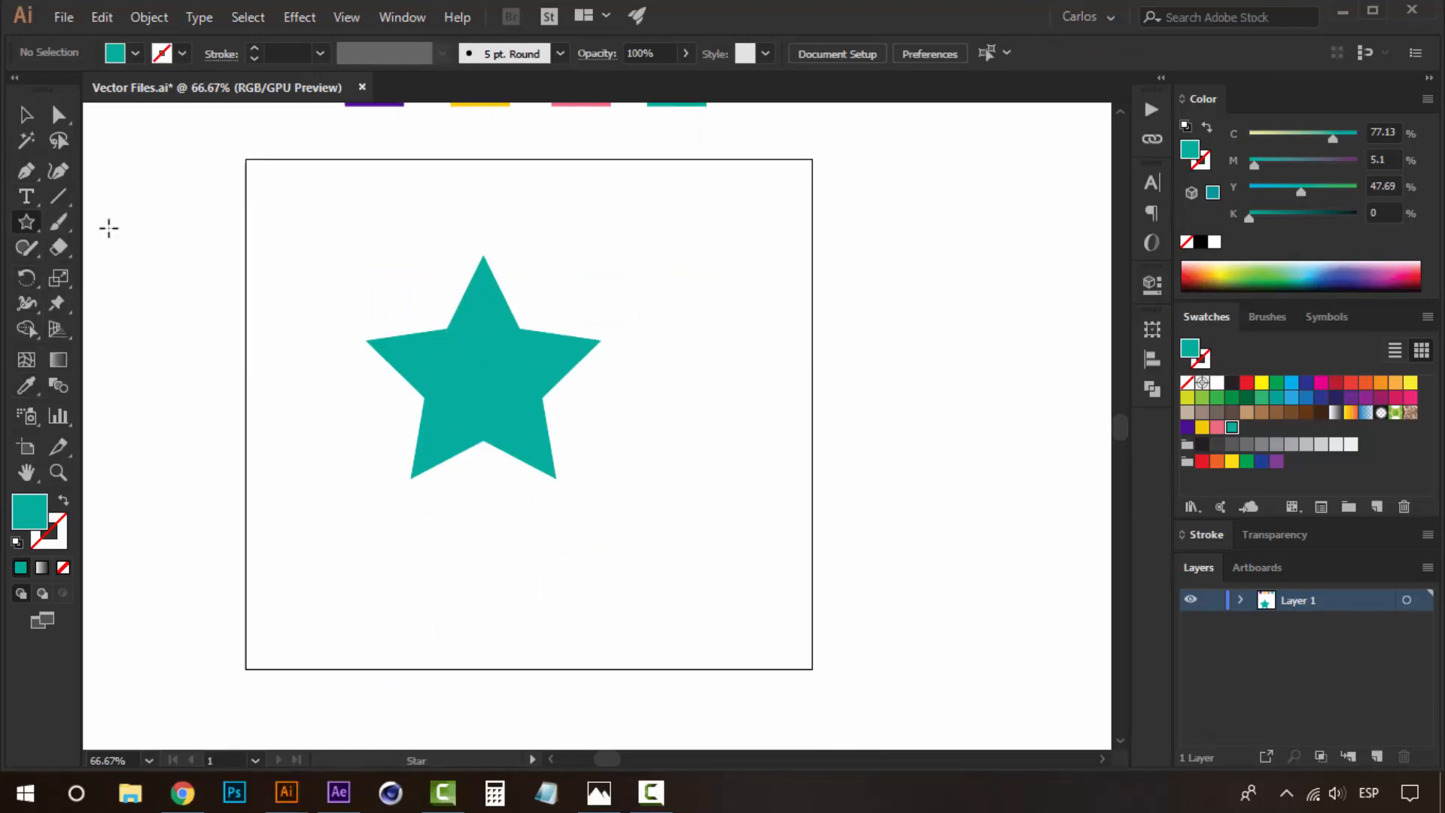
pyautogui.moveTo(240, 154); pyautogui.dragTo(821, 677)
pyautogui.press('v')
pyautogui.rightClick(729, 435)
pyautogui.moveTo(923, 663)
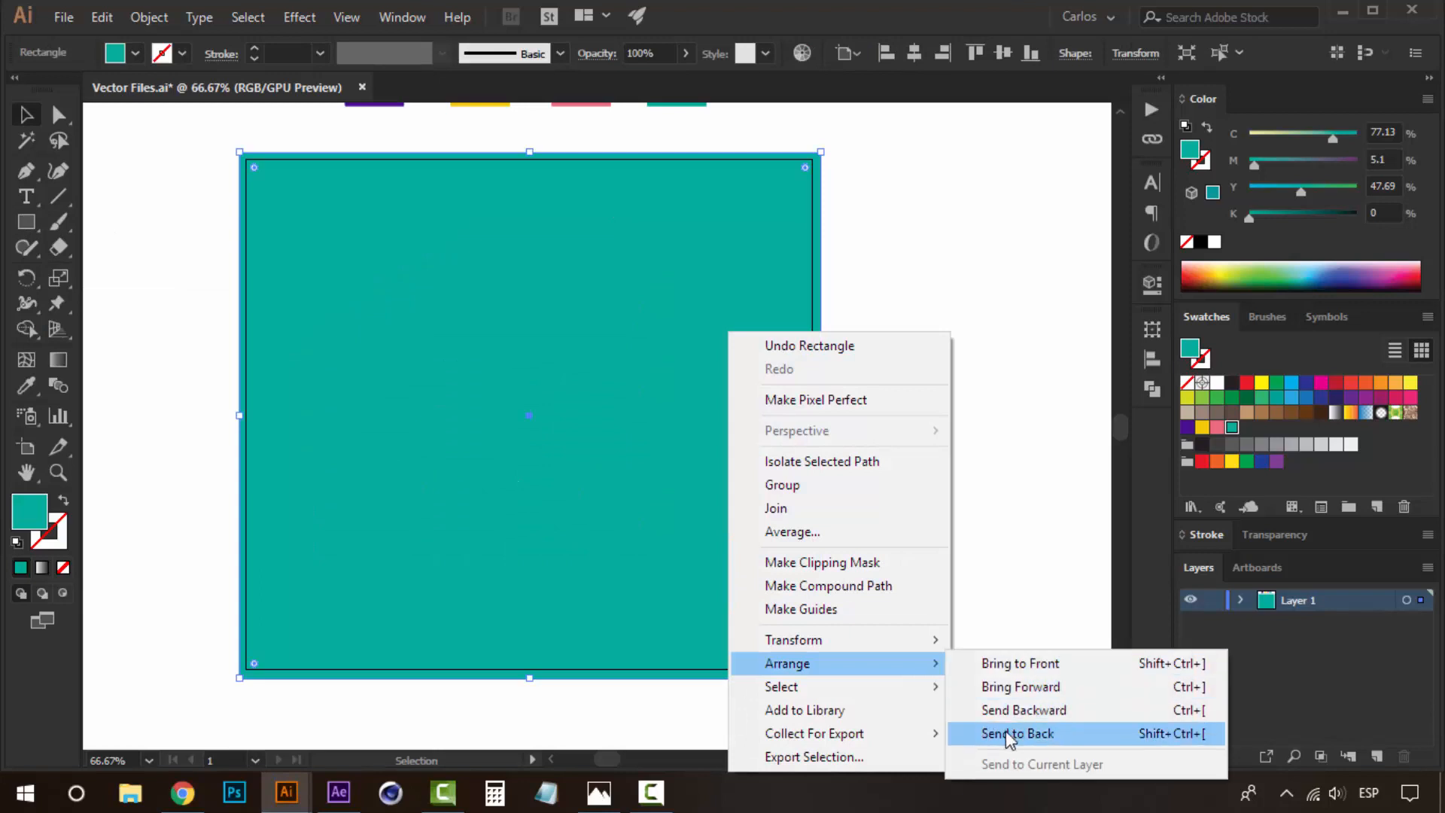
pyautogui.click(1007, 735)
# Recolour the star with the saved yellow, purple and pink swatches in turn.
pyautogui.click(423, 364)
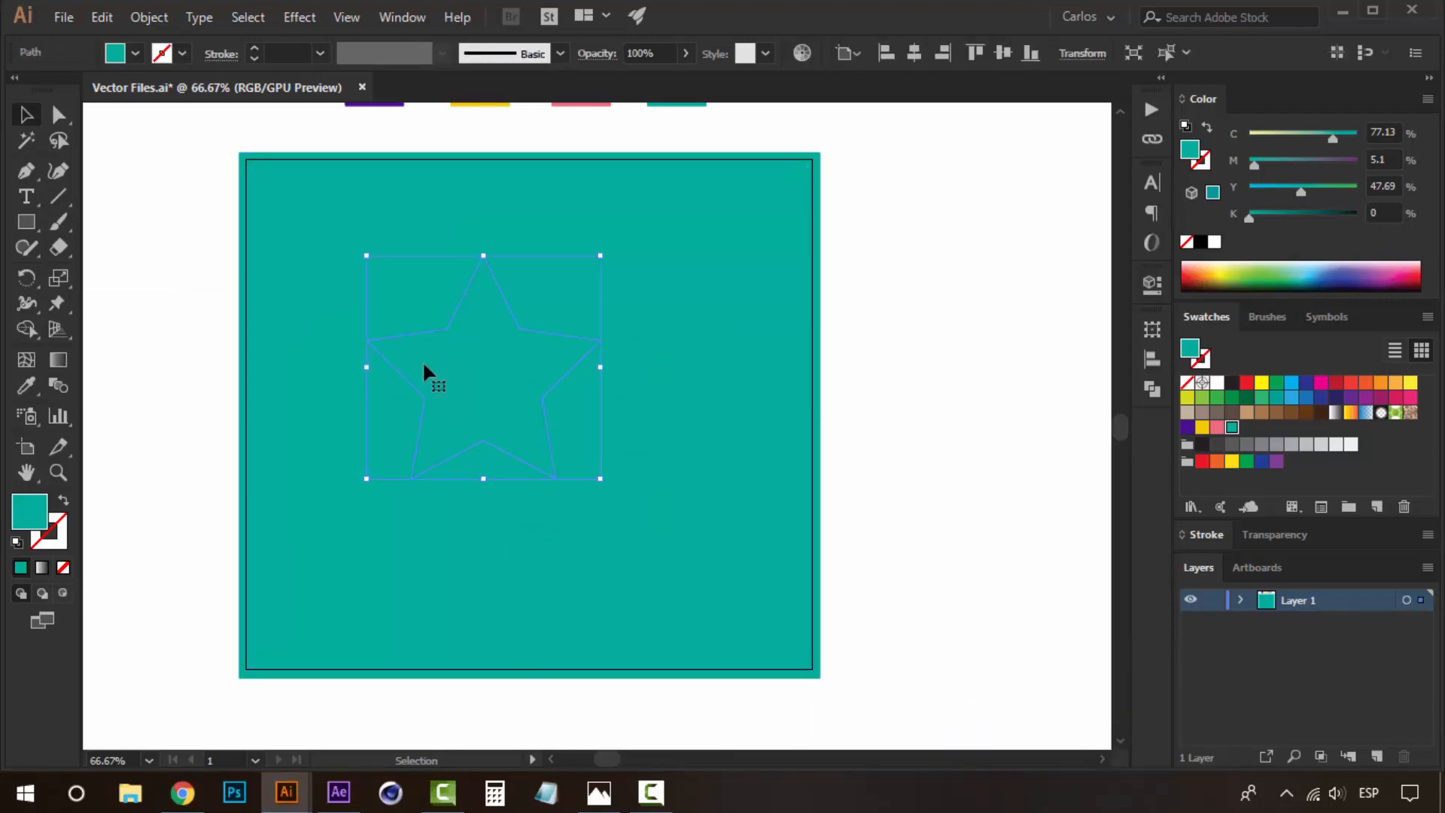
pyautogui.click(1201, 427)
pyautogui.click(943, 420)
pyautogui.click(476, 421)
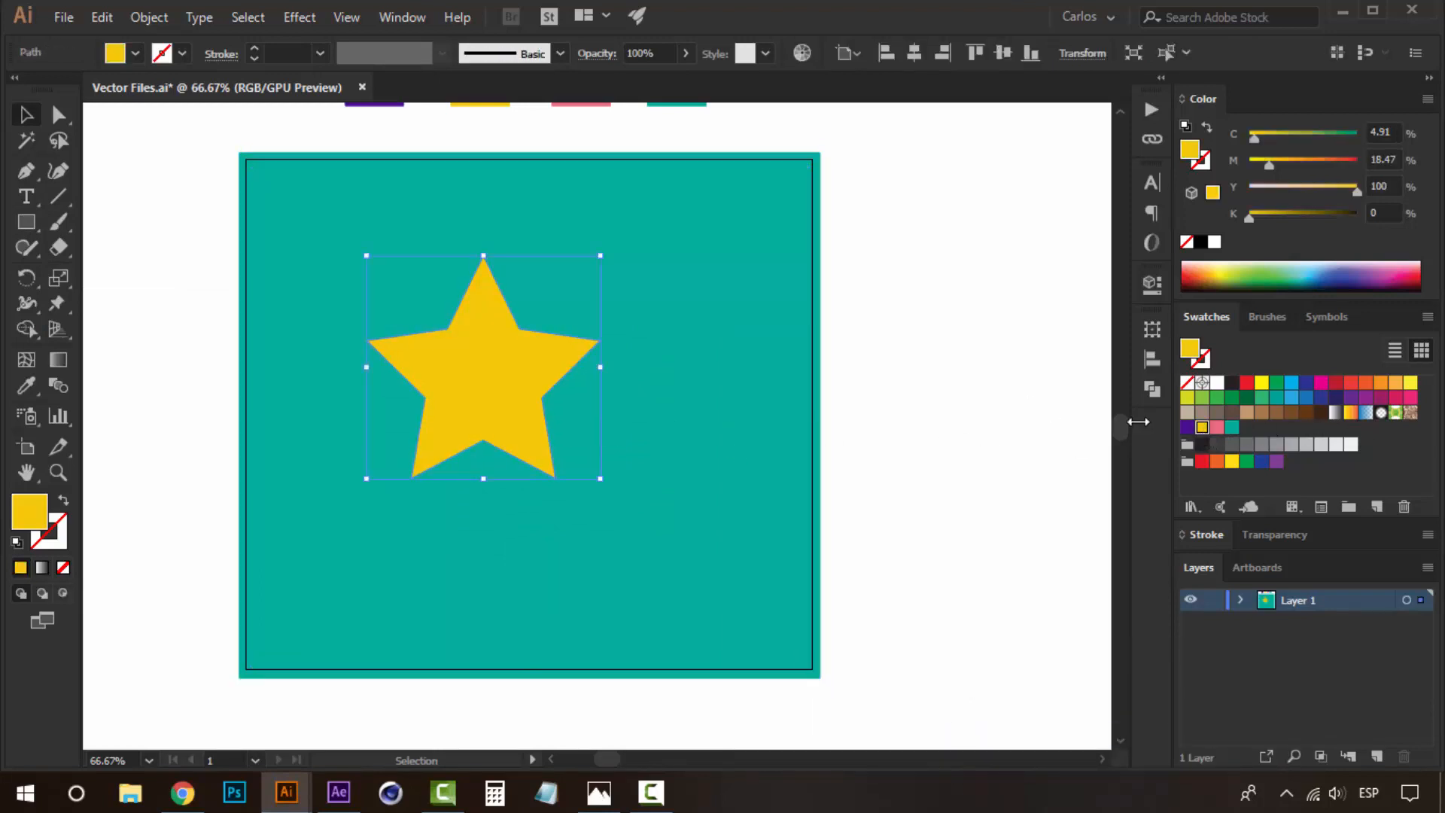
pyautogui.click(1186, 427)
pyautogui.click(857, 335)
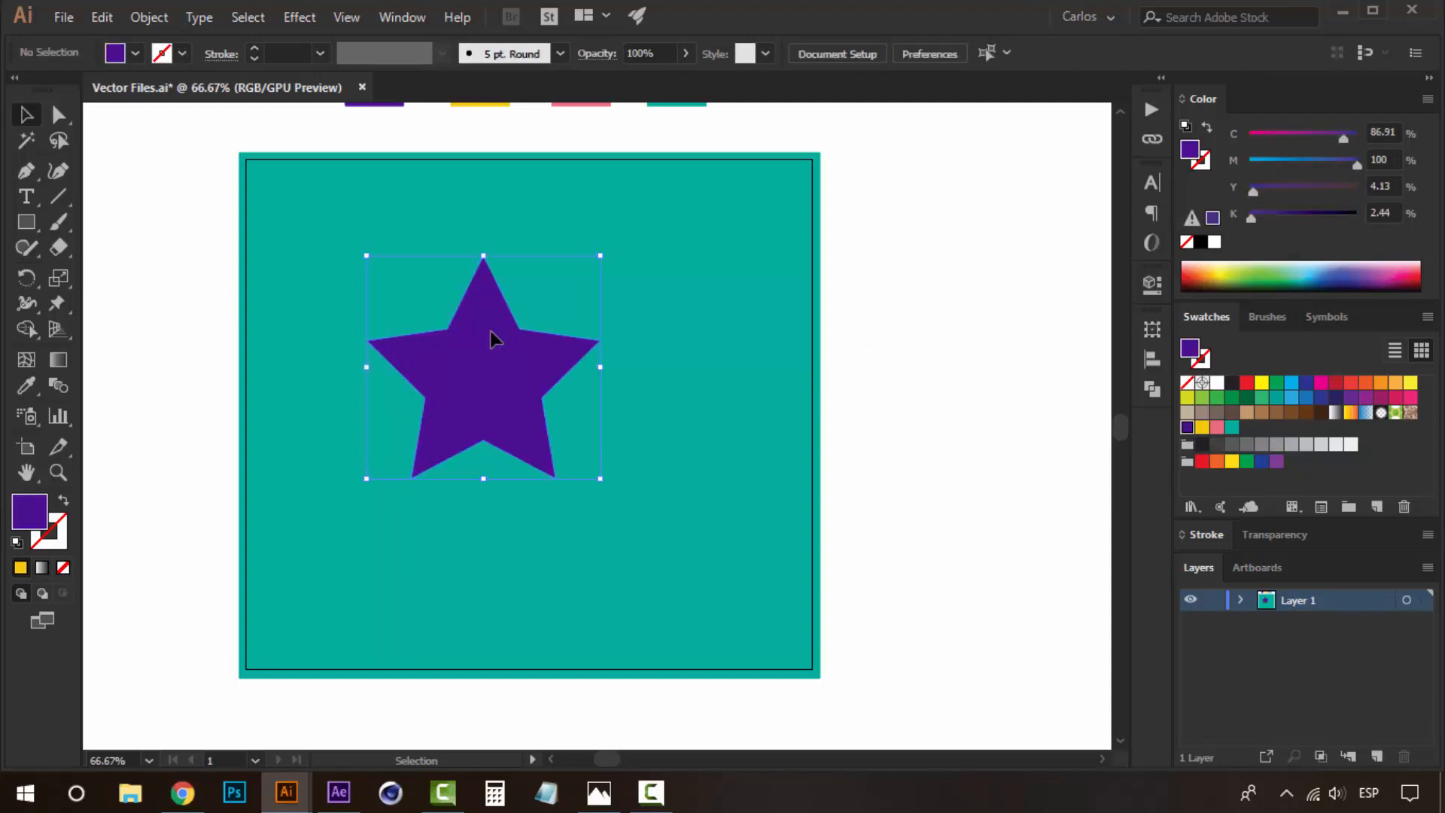
pyautogui.click(494, 336)
pyautogui.click(1215, 427)
pyautogui.click(820, 371)
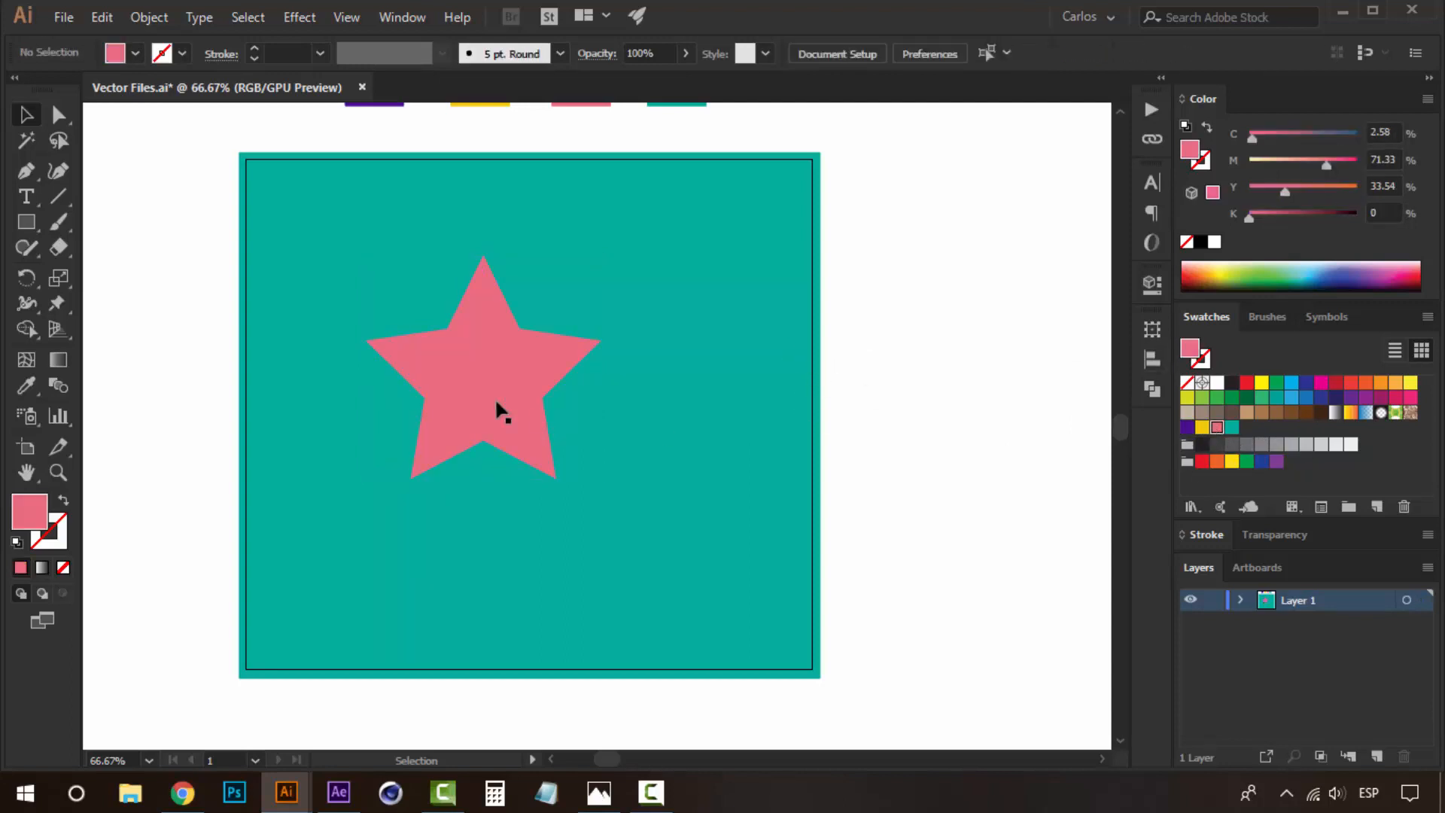
# Cycle the star's fill through the saved yellow, purple, teal and pink swatches.
pyautogui.click(496, 408)
pyautogui.click(1202, 427)
pyautogui.click(1186, 427)
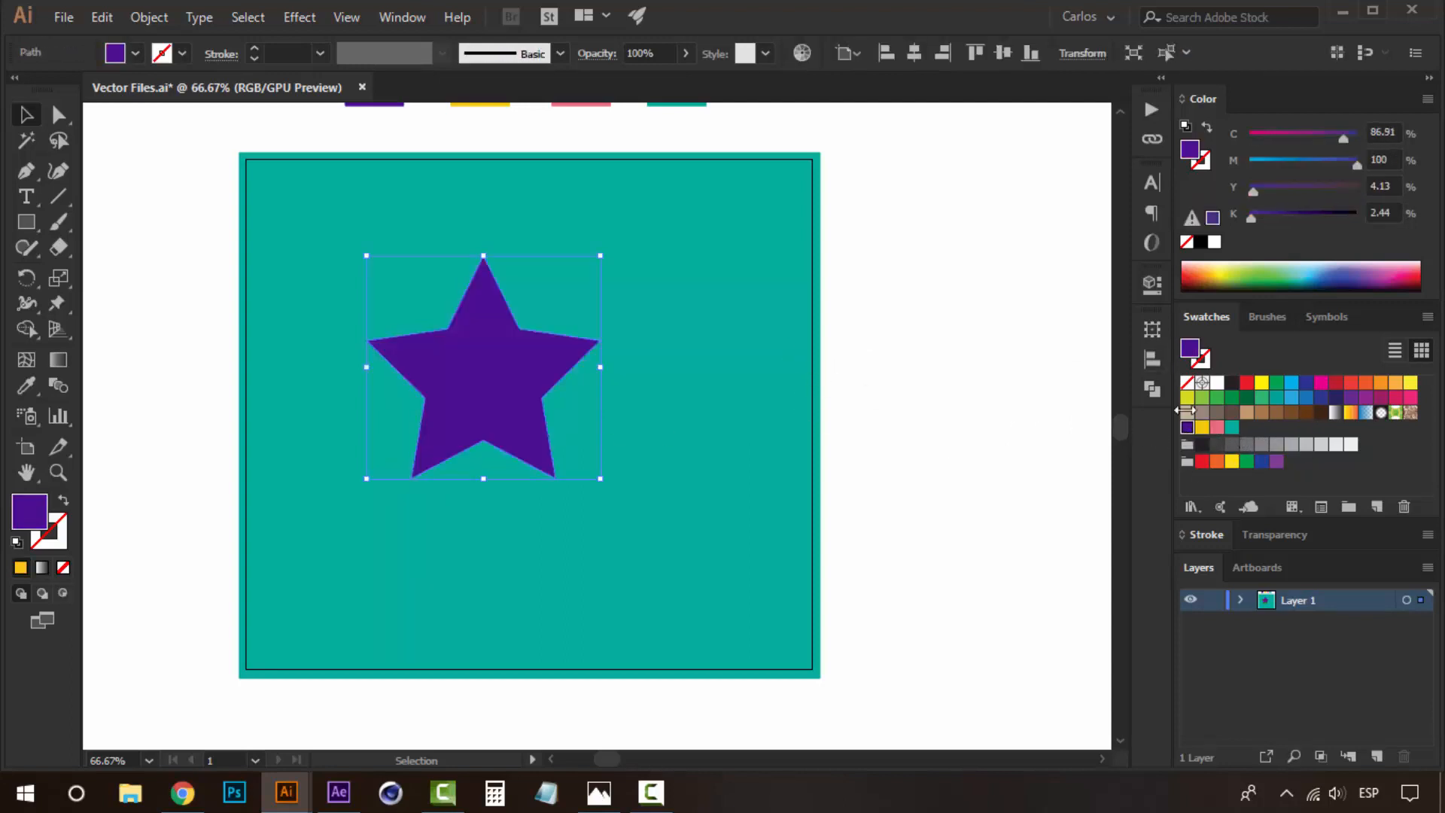
pyautogui.click(1232, 426)
pyautogui.click(1216, 427)
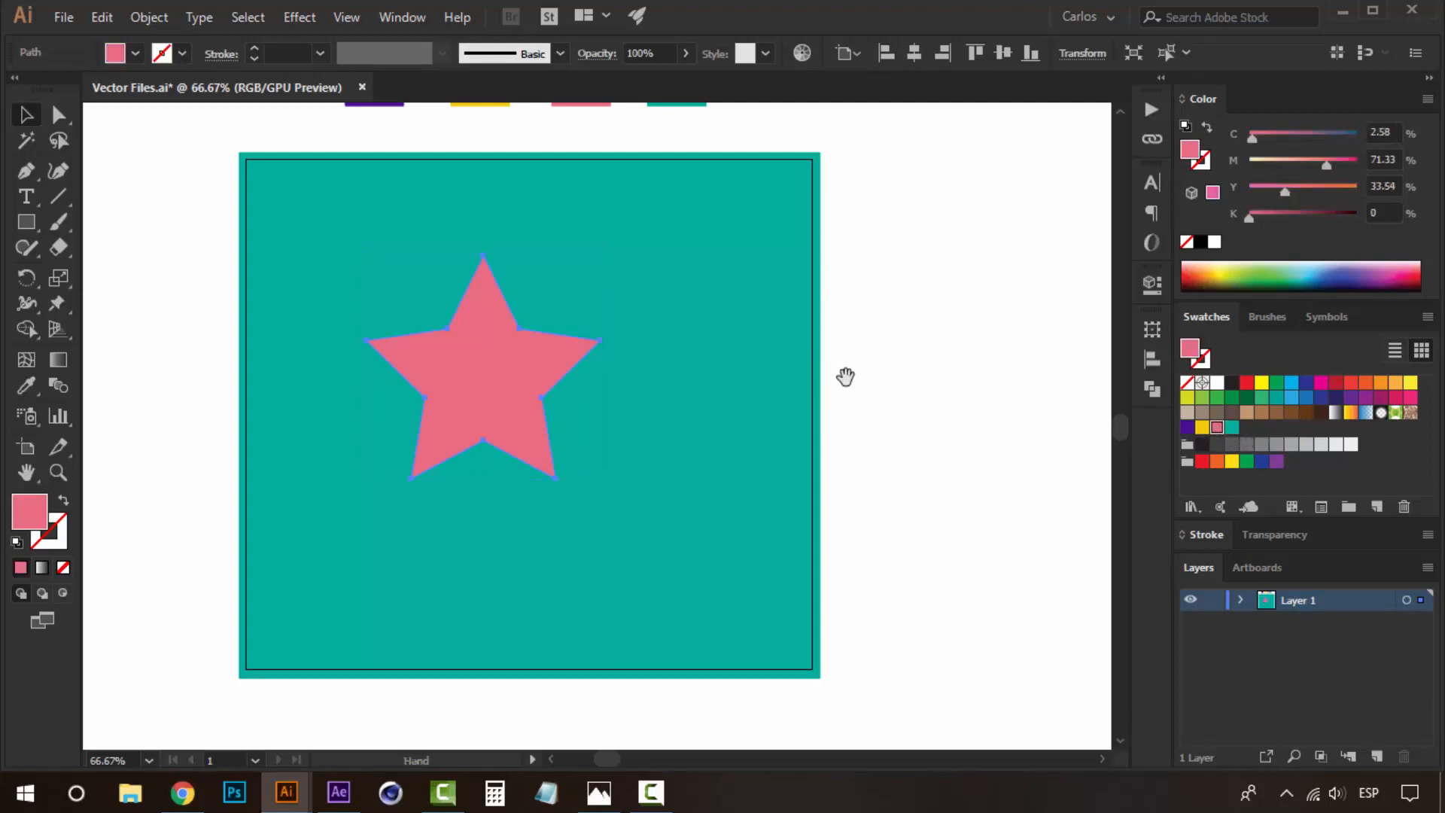
pyautogui.moveTo(844, 374); pyautogui.dragTo(878, 452)
# Recolour the star by sampling the purple, yellow, pink and teal squares in turn with the Eyedropper tool.
pyautogui.press('i')
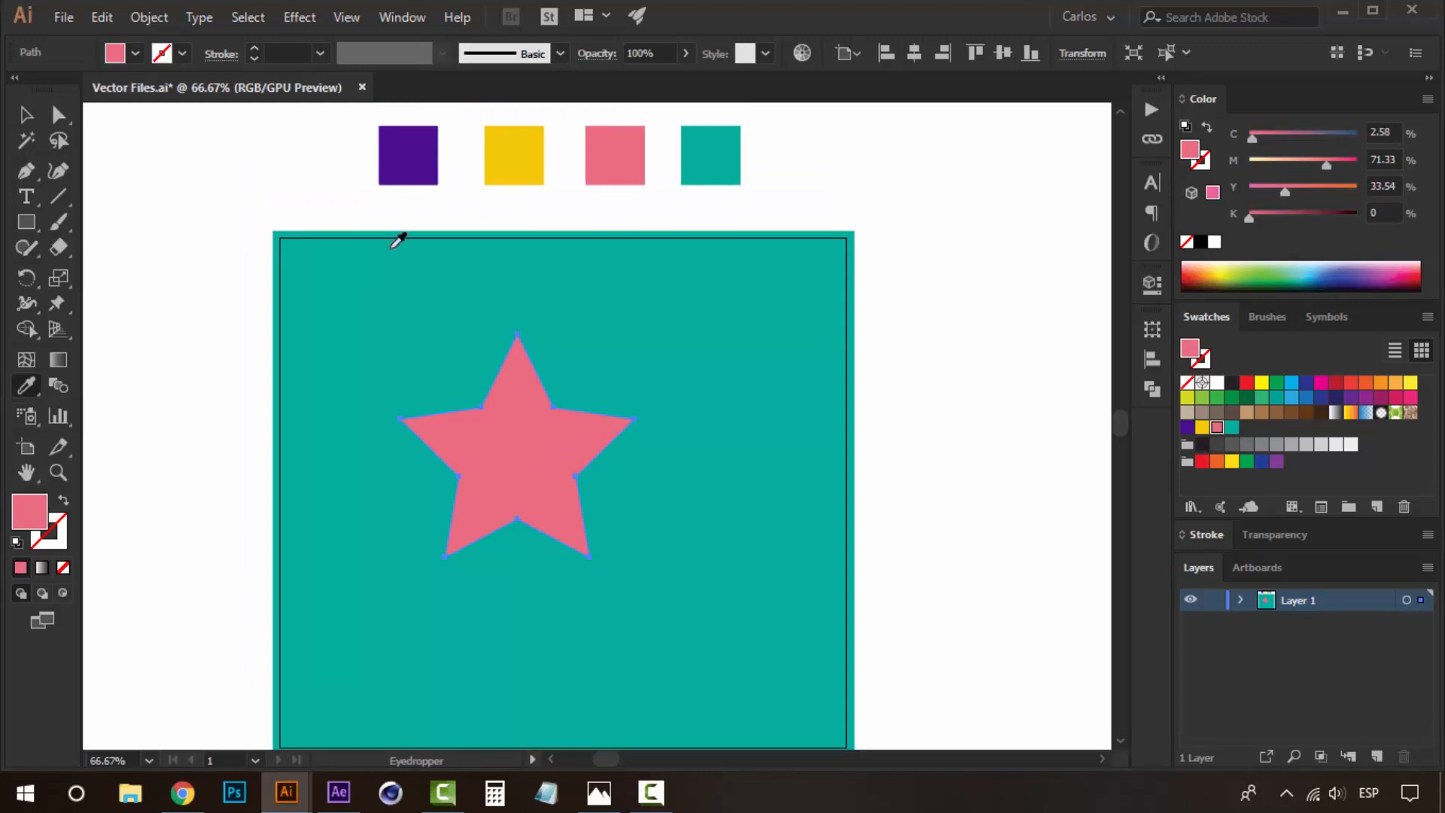
pyautogui.click(409, 138)
pyautogui.click(522, 150)
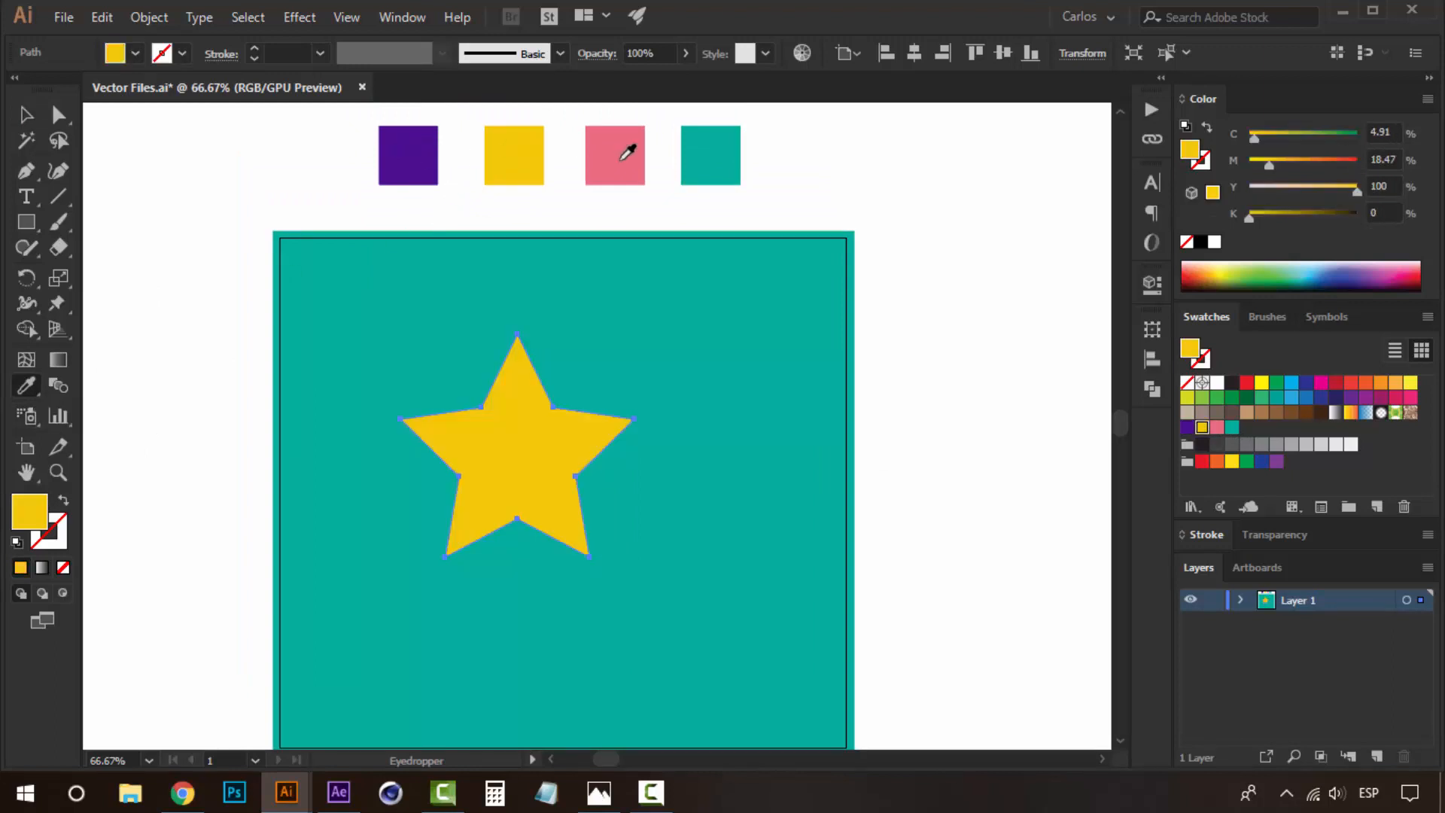
pyautogui.click(629, 146)
pyautogui.click(697, 144)
pyautogui.press('v')
# Apply the saved yellow, purple and teal swatches to the star one after another.
pyautogui.click(1201, 427)
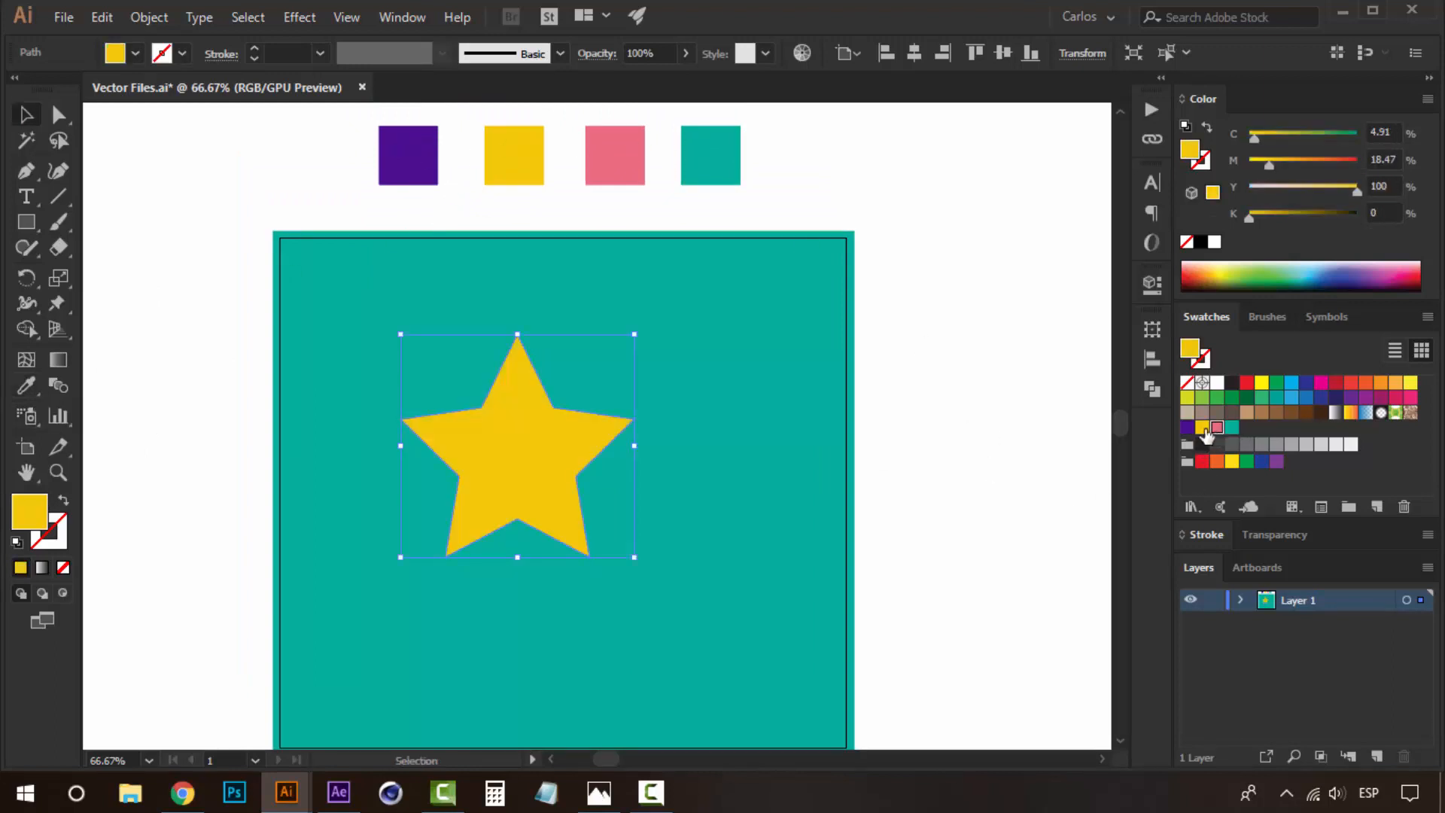
pyautogui.click(1187, 427)
pyautogui.click(1235, 428)
pyautogui.moveTo(922, 334); pyautogui.dragTo(941, 378)
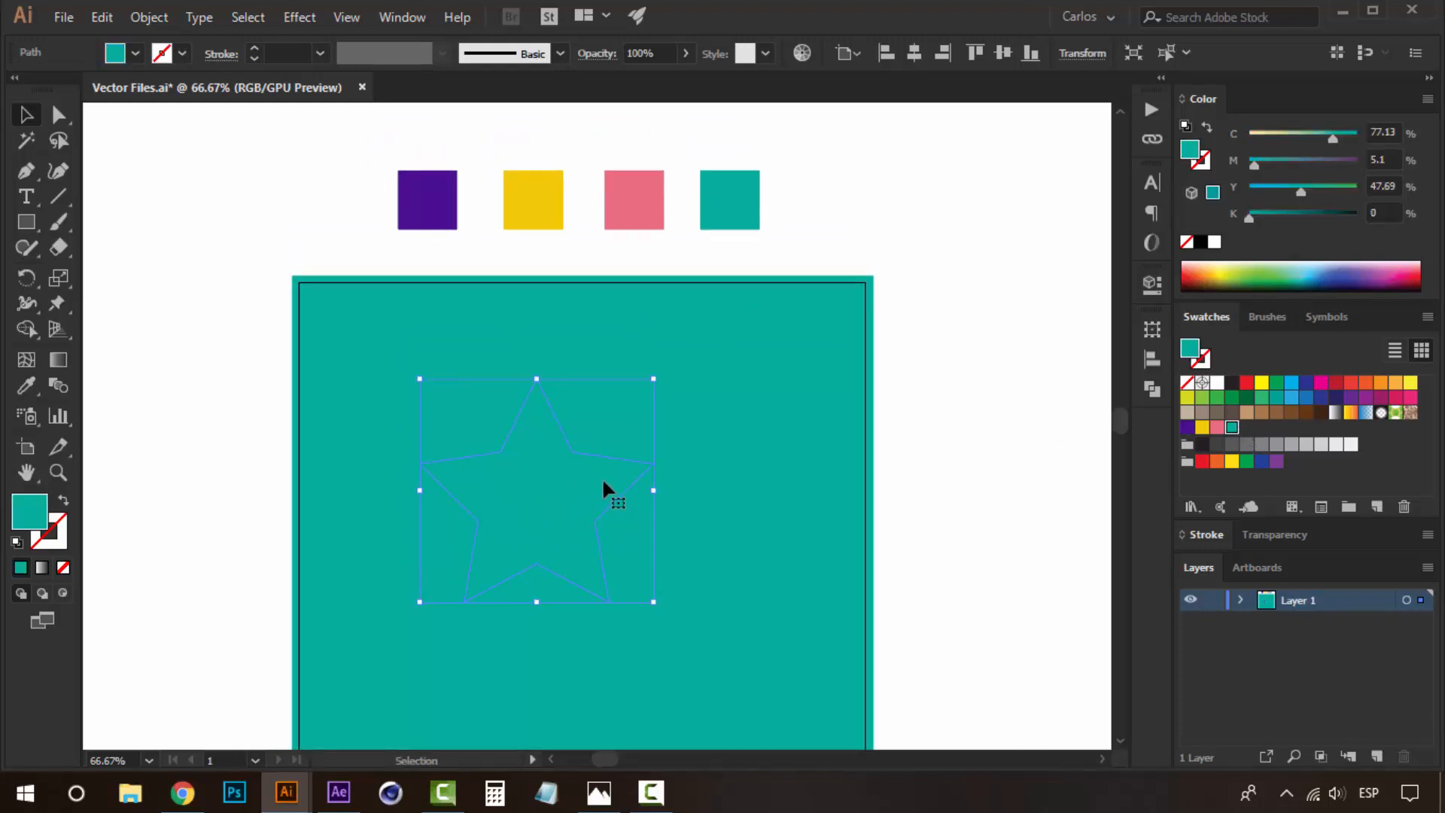
# Undo the trial recolourings of the star.
pyautogui.hotkey('ctrl', 'z')
pyautogui.hotkey('ctrl', 'z')
pyautogui.hotkey('ctrl', 'z')
pyautogui.hotkey('ctrl', 'z')
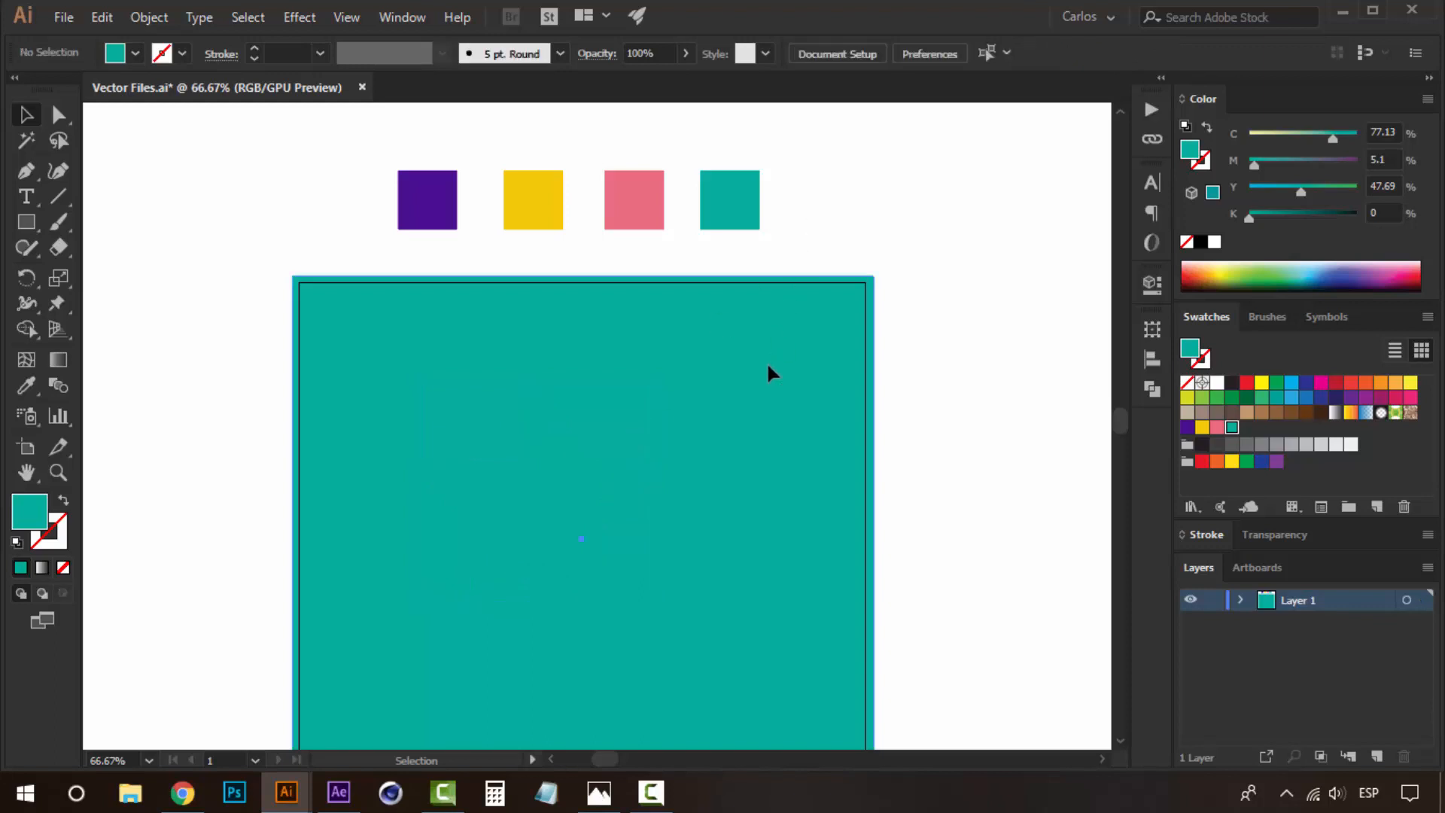
# Clear the large teal rectangle from the artboard and move the four colour squares farther above it.
pyautogui.moveTo(656, 472); pyautogui.dragTo(574, 406)
pyautogui.keyDown('ctrl'); pyautogui.keyDown('alt'); pyautogui.click(573, 405); pyautogui.keyUp('alt'); pyautogui.keyUp('ctrl')
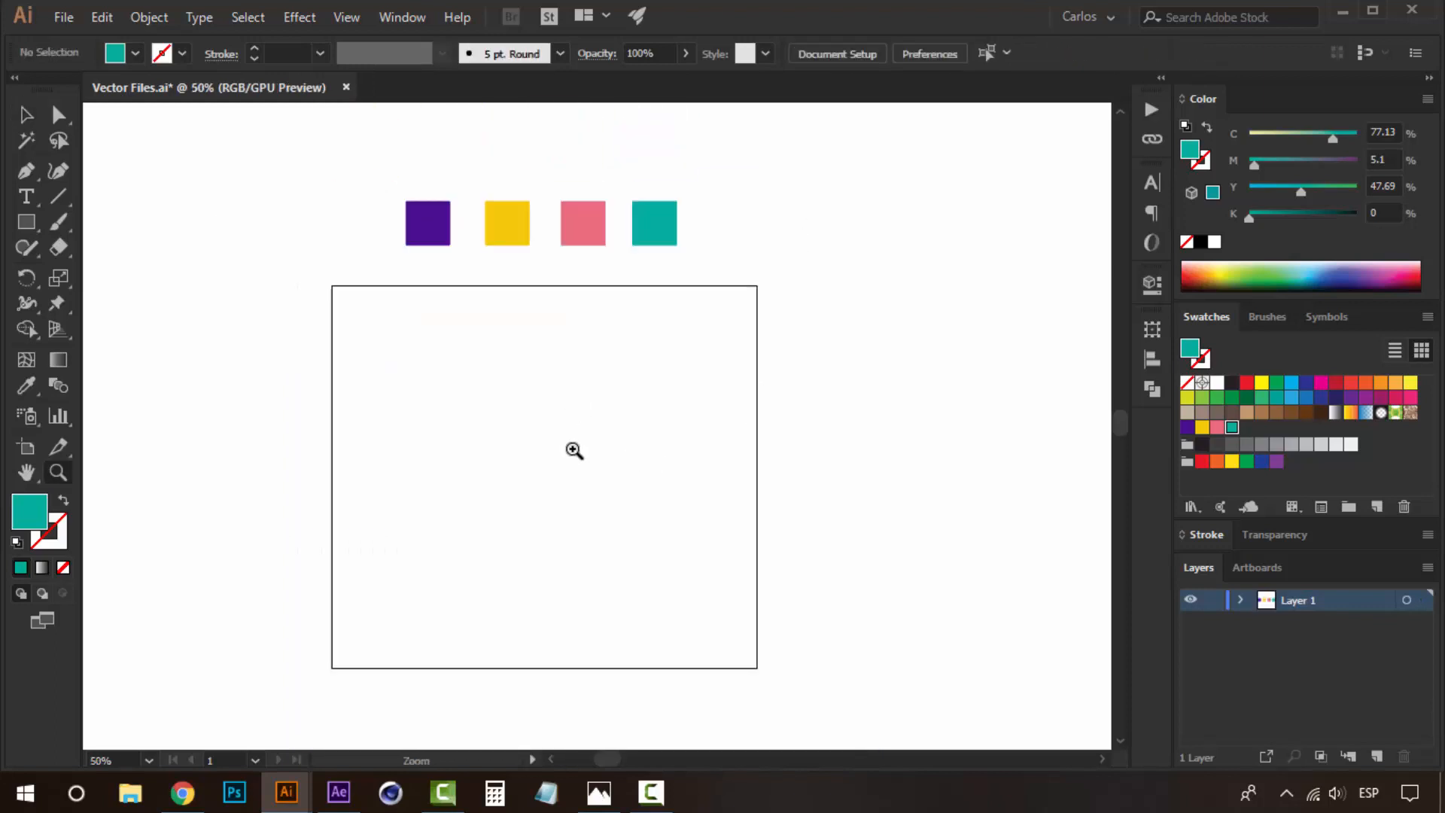
pyautogui.keyDown('ctrl'); pyautogui.keyDown('alt'); pyautogui.click(660, 443); pyautogui.keyUp('alt'); pyautogui.keyUp('ctrl')
pyautogui.keyDown('ctrl'); pyautogui.keyDown('alt'); pyautogui.click(658, 442); pyautogui.keyUp('alt'); pyautogui.keyUp('ctrl')
pyautogui.moveTo(444, 401); pyautogui.dragTo(567, 439)
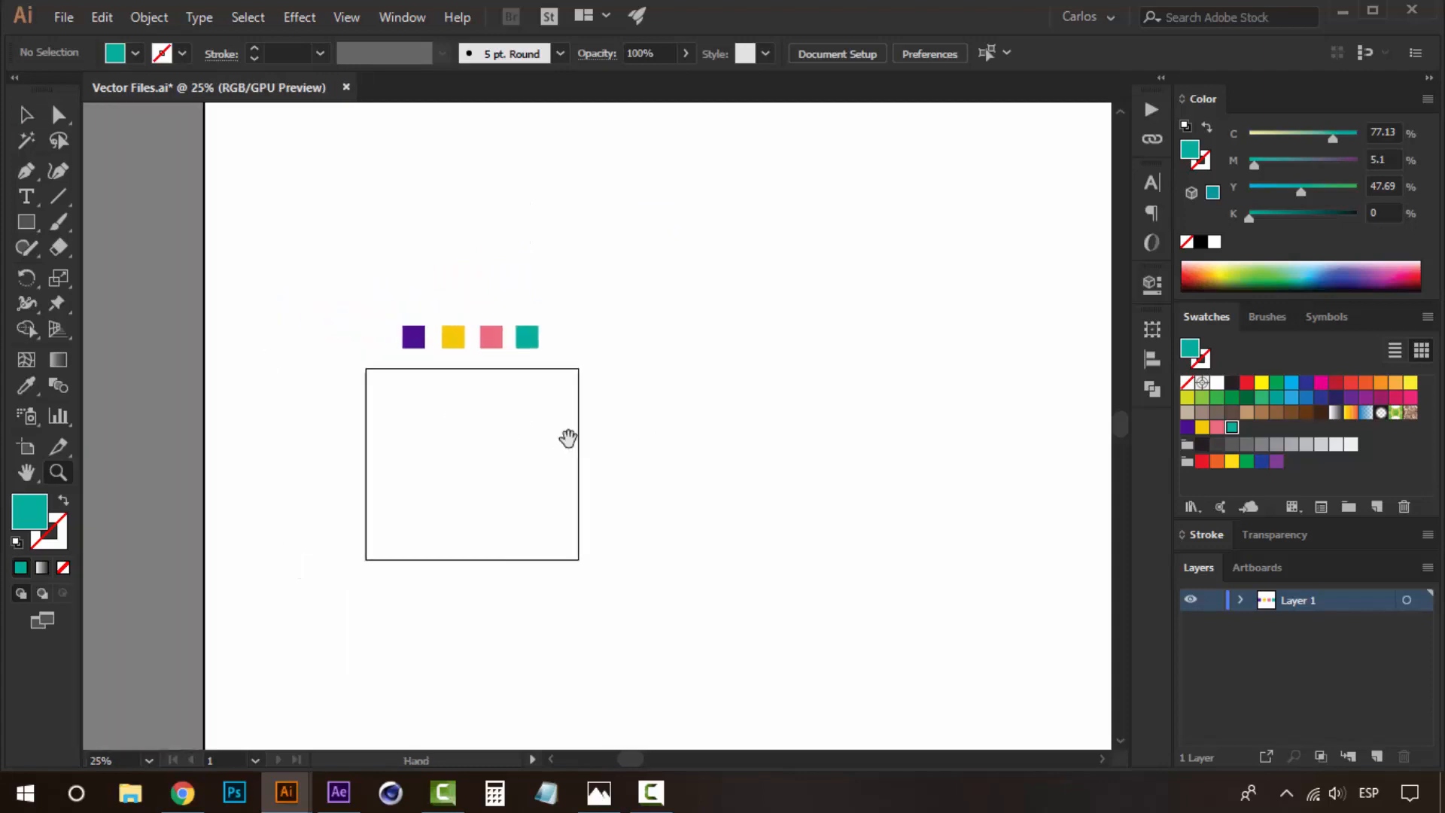
pyautogui.keyDown('ctrl'); pyautogui.click(519, 348); pyautogui.keyUp('ctrl')
pyautogui.moveTo(594, 333); pyautogui.dragTo(196, 420)
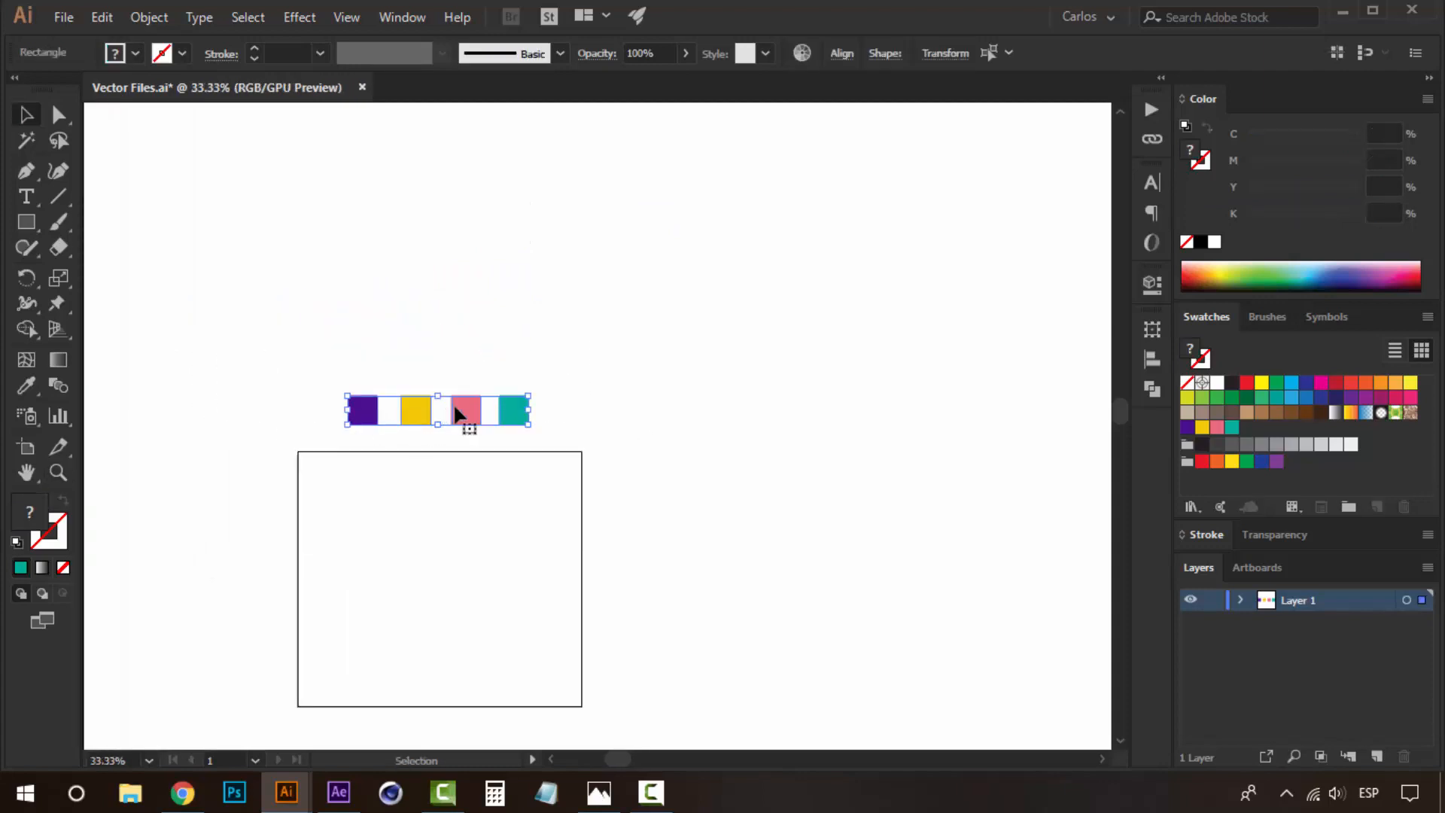
pyautogui.moveTo(467, 419); pyautogui.dragTo(458, 247)
pyautogui.click(563, 499)
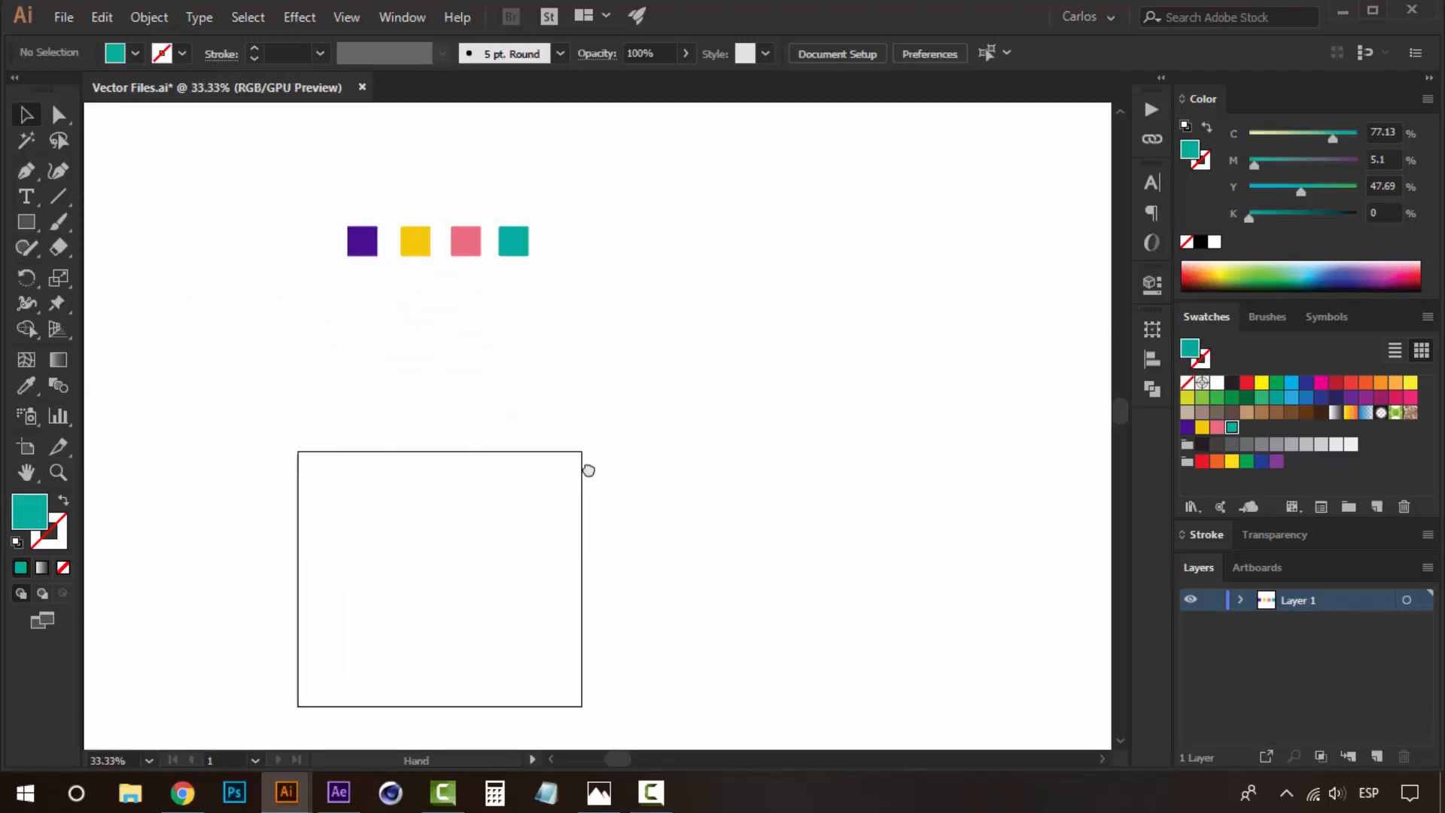
# Check the artboard's width and height with the Artboard tool, returning to the Selection tool.
pyautogui.moveTo(588, 472); pyautogui.dragTo(634, 365)
pyautogui.click(26, 448)
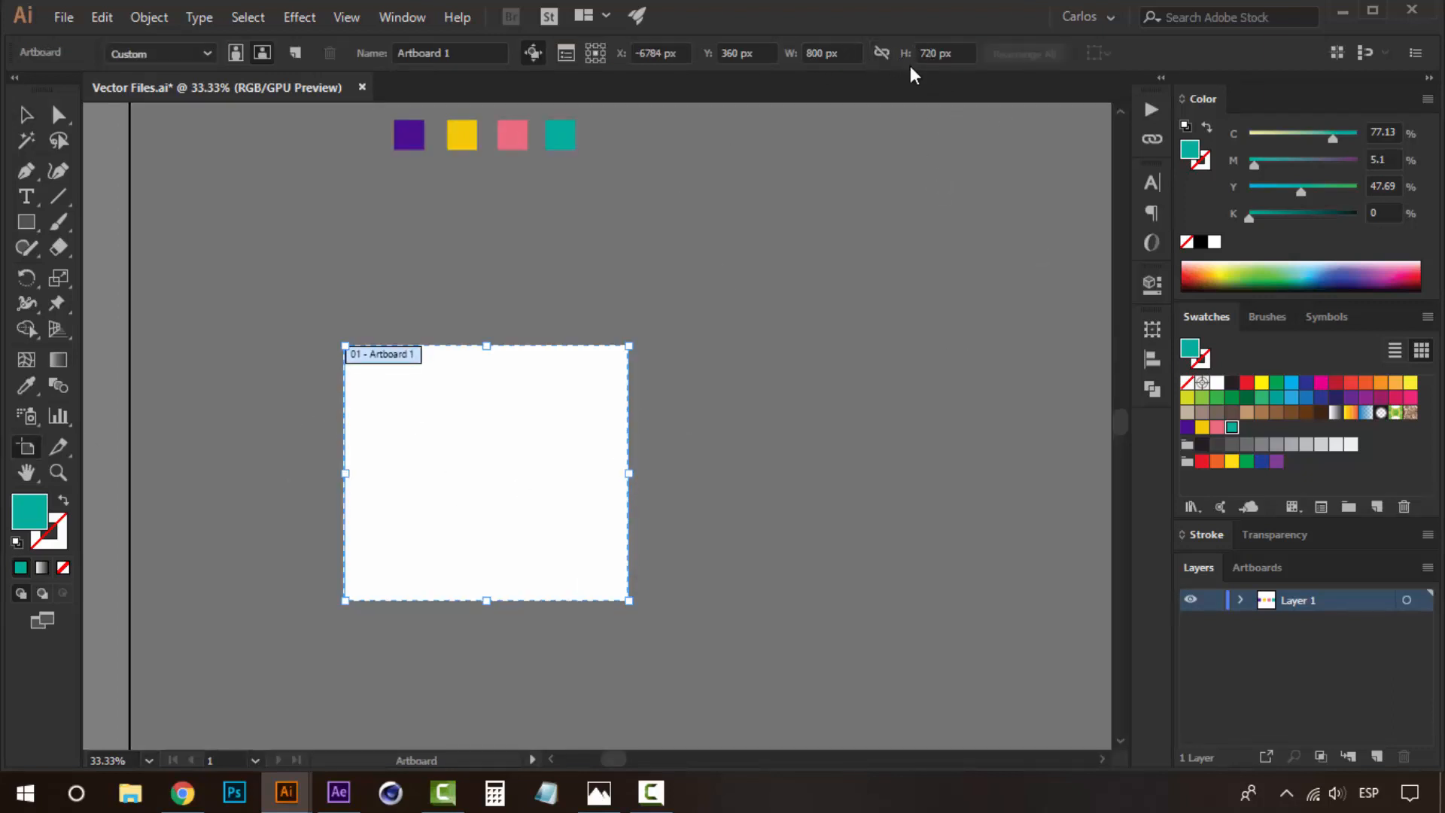
pyautogui.click(28, 114)
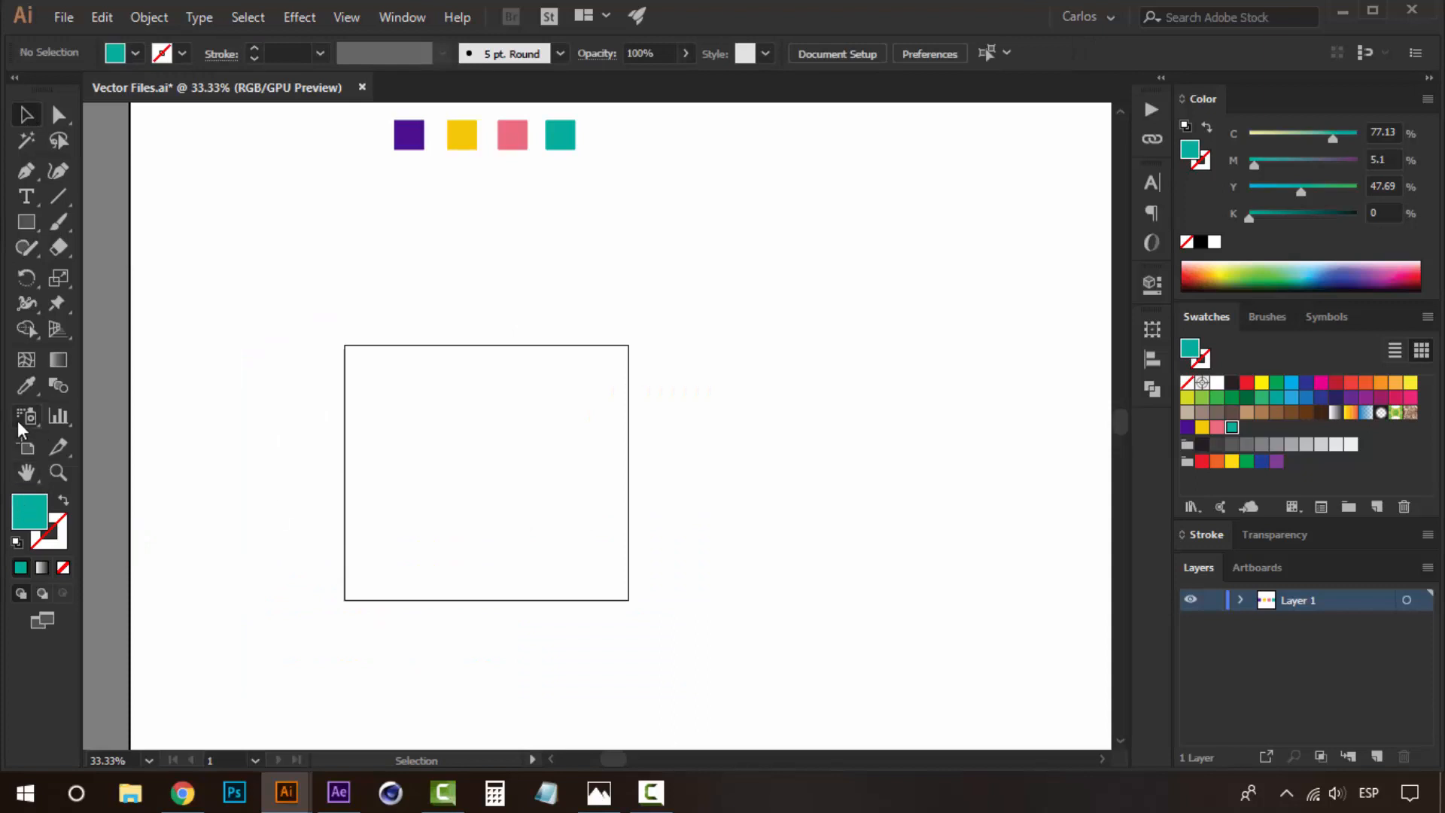
pyautogui.click(21, 452)
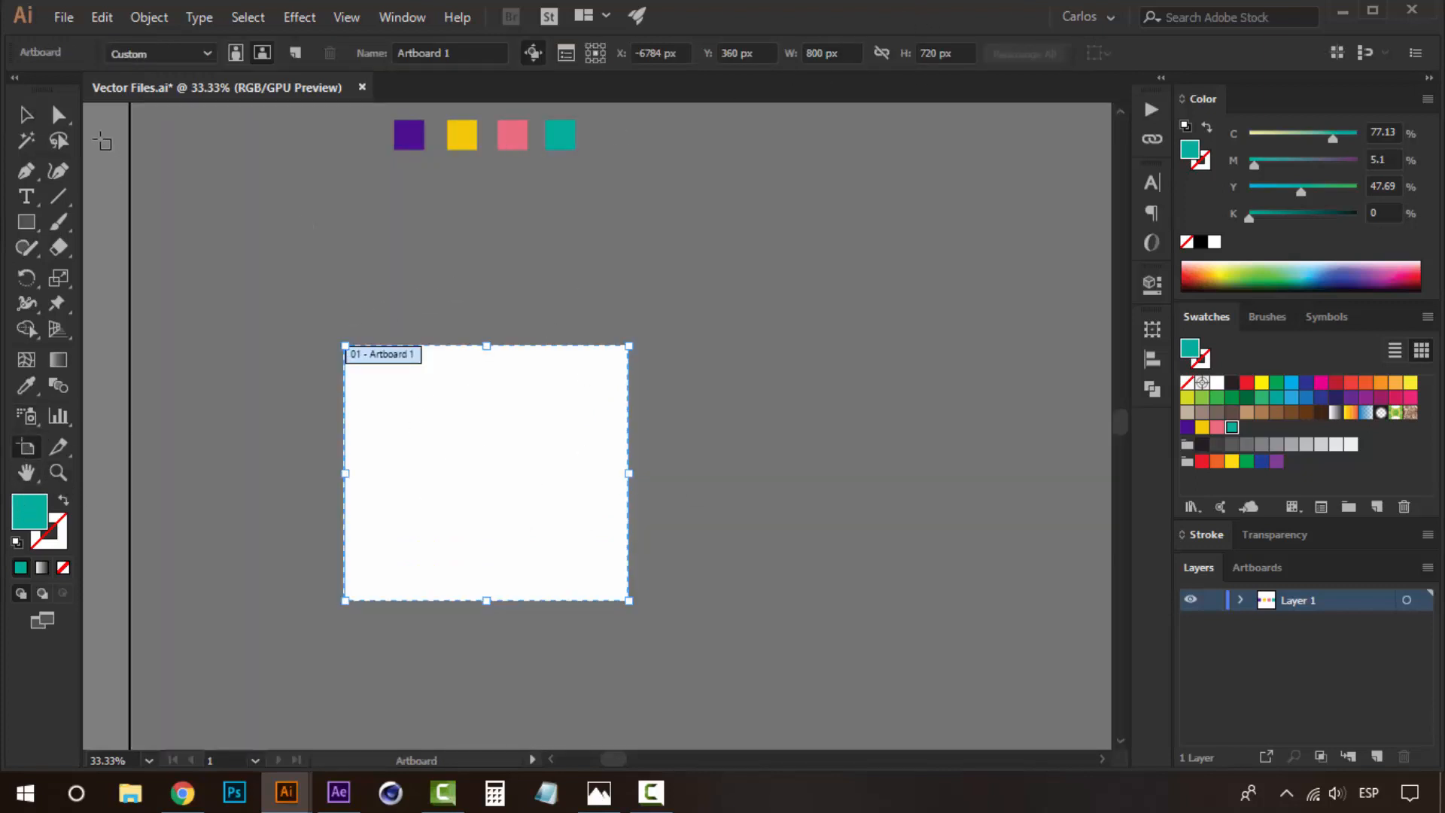
pyautogui.click(28, 116)
# View the Comp-1.gif reference animation in Fotos and return to Illustrator.
pyautogui.moveTo(590, 495); pyautogui.dragTo(397, 513)
pyautogui.press('z')
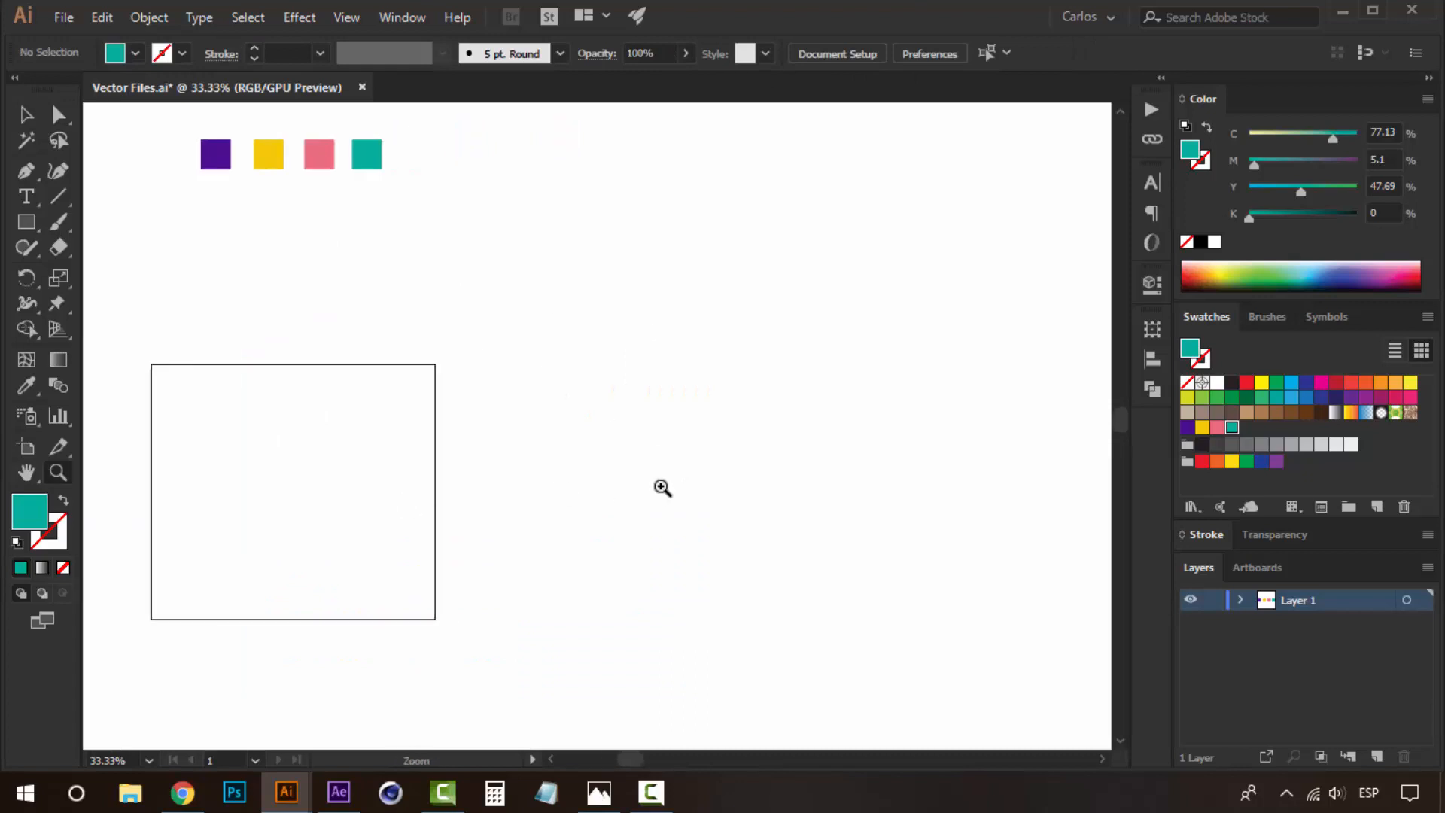
pyautogui.keyDown('alt'); pyautogui.click(661, 486); pyautogui.keyUp('alt')
pyautogui.keyDown('alt'); pyautogui.click(661, 486); pyautogui.keyUp('alt')
pyautogui.keyDown('alt'); pyautogui.click(661, 487); pyautogui.keyUp('alt')
pyautogui.moveTo(519, 417); pyautogui.dragTo(709, 549)
pyautogui.moveTo(633, 498); pyautogui.dragTo(465, 447)
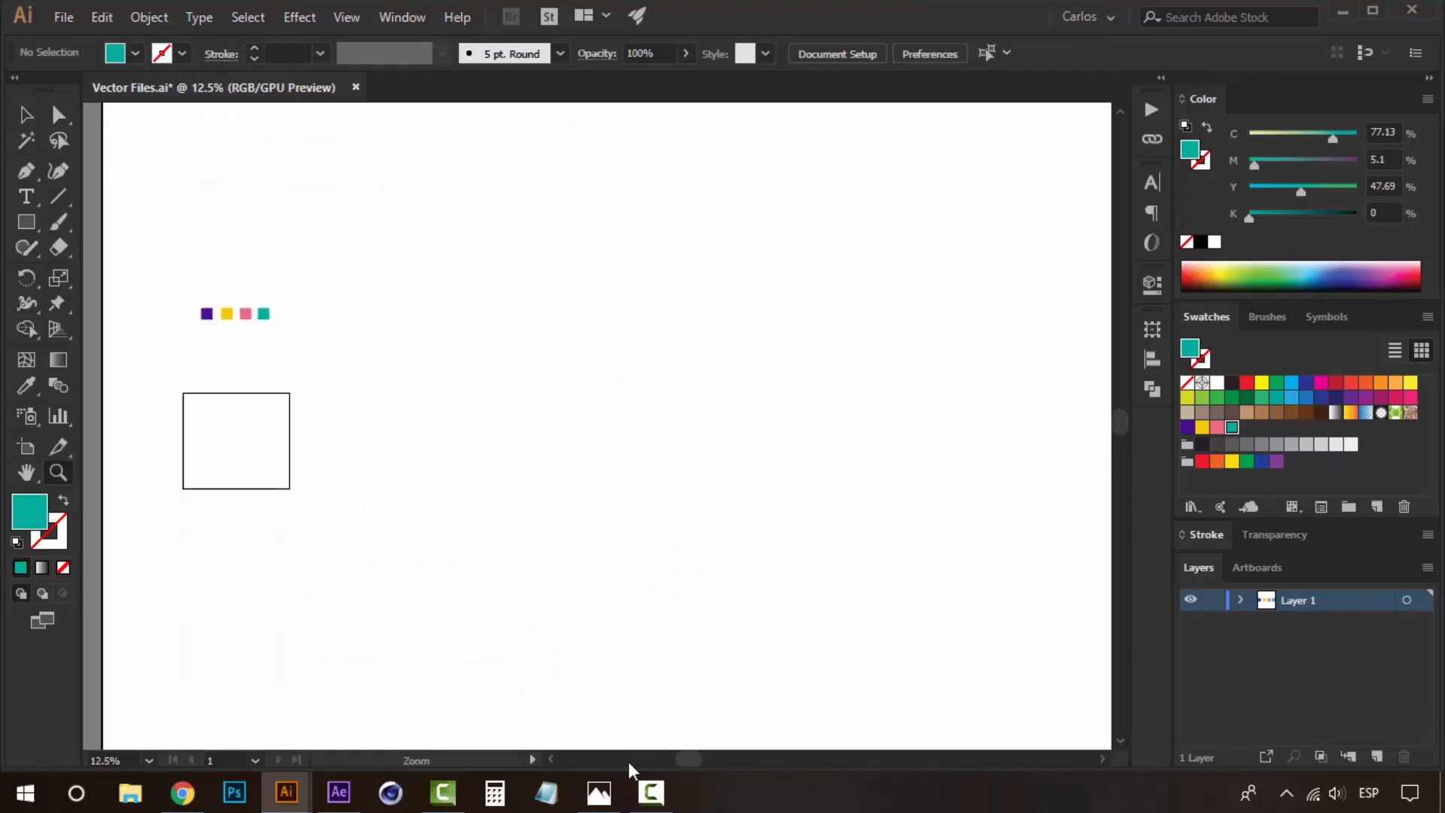
pyautogui.click(599, 792)
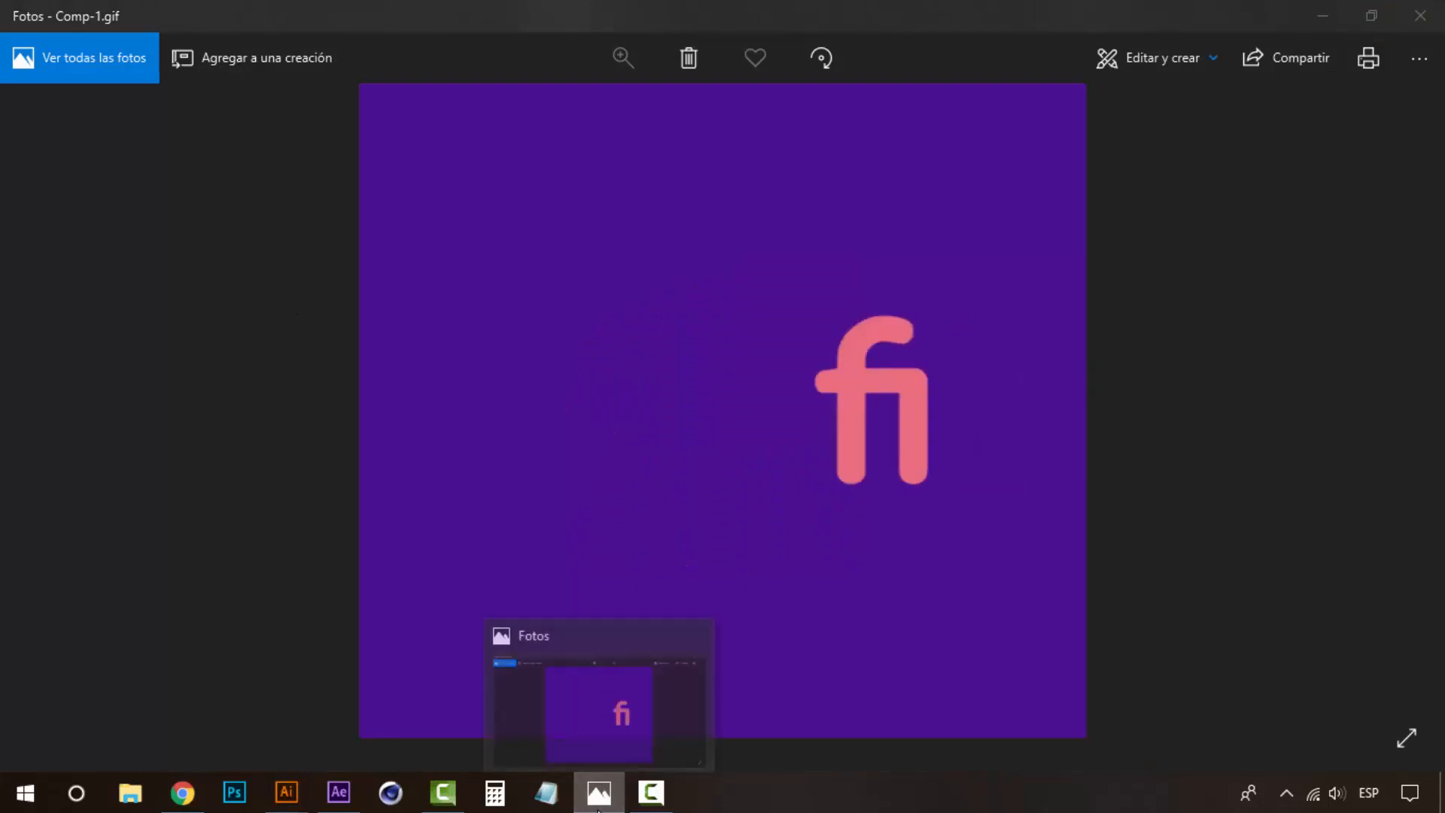
pyautogui.click(286, 792)
# Switch back to Fotos to watch more of the Comp-1.gif animation and minimise the viewer.
pyautogui.moveTo(258, 451); pyautogui.dragTo(323, 454)
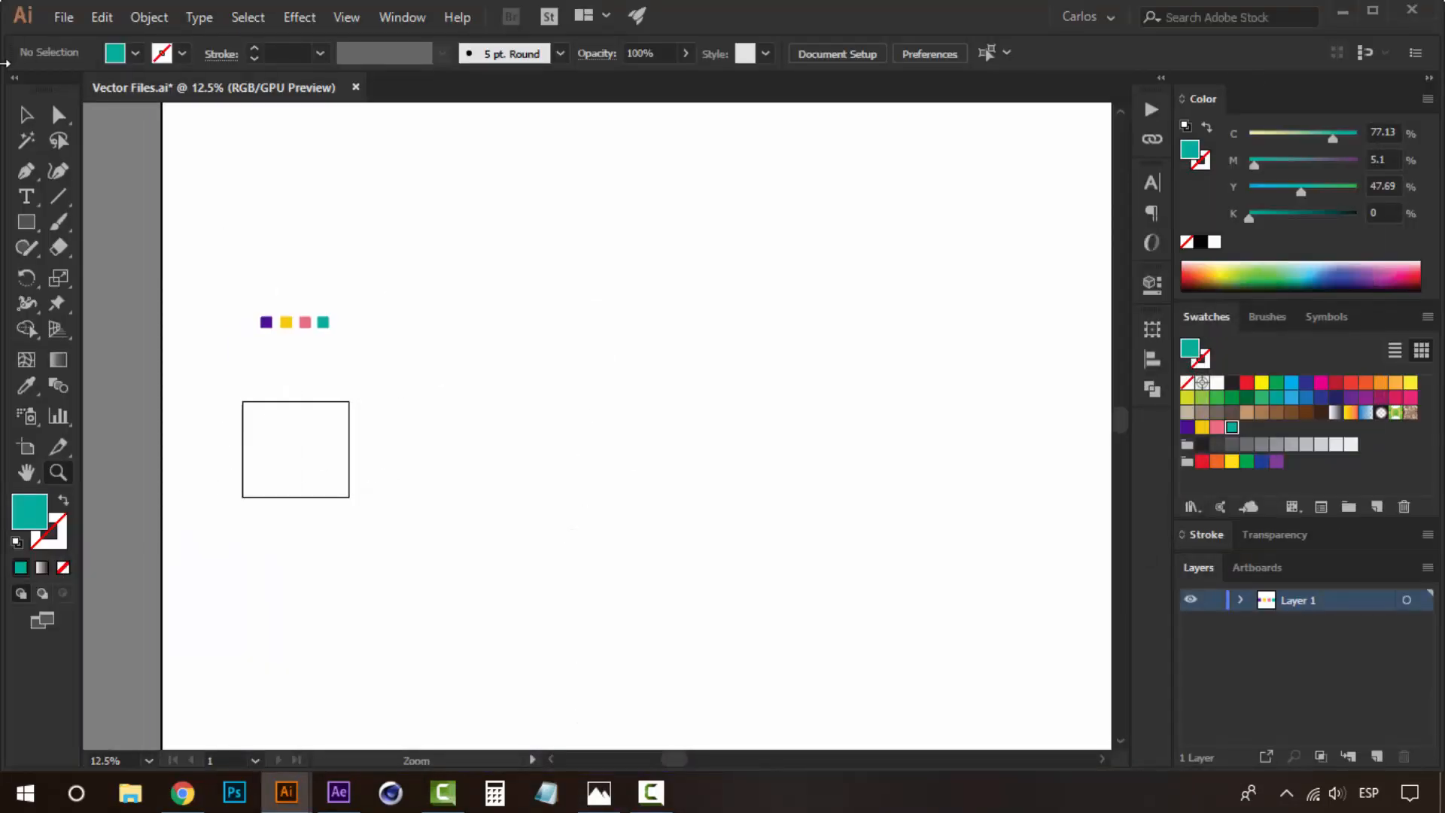
pyautogui.click(21, 119)
pyautogui.moveTo(613, 419); pyautogui.dragTo(764, 361)
pyautogui.keyDown('ctrl'); pyautogui.click(699, 405); pyautogui.keyUp('ctrl')
pyautogui.keyDown('ctrl'); pyautogui.click(514, 377); pyautogui.keyUp('ctrl')
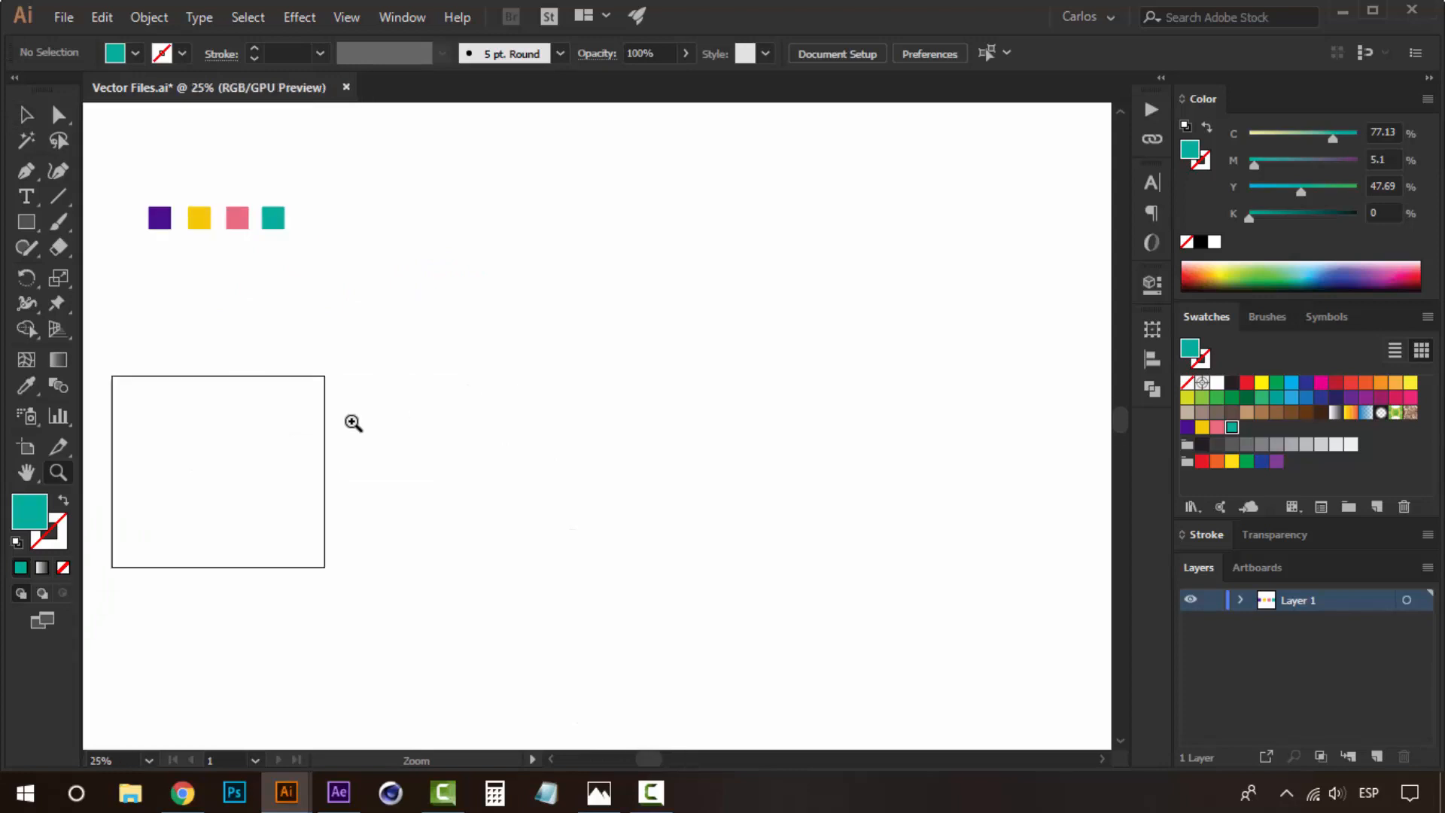
pyautogui.moveTo(420, 418); pyautogui.dragTo(519, 390)
pyautogui.moveTo(345, 449); pyautogui.dragTo(451, 420)
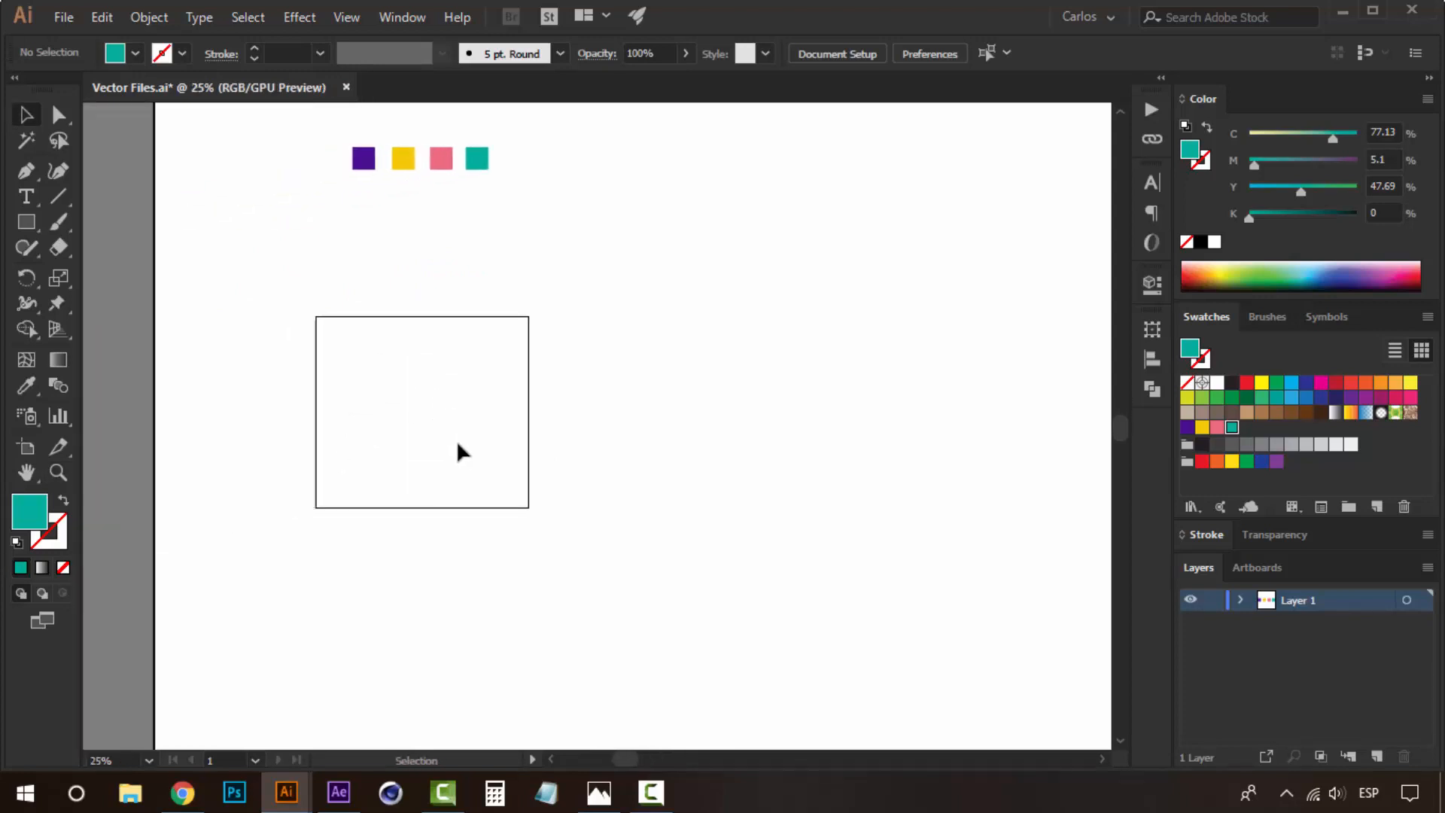
pyautogui.click(599, 792)
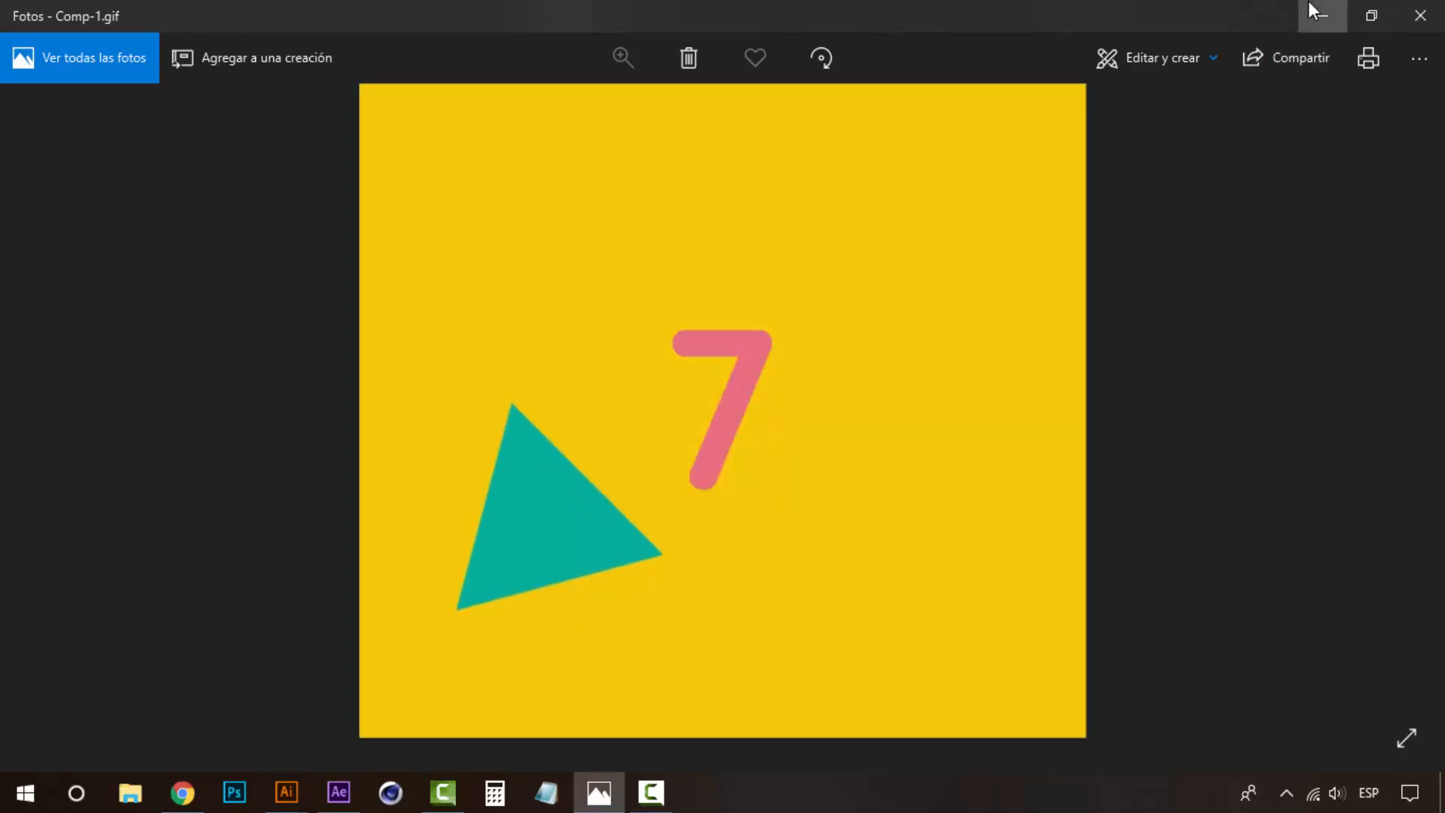
pyautogui.click(1322, 16)
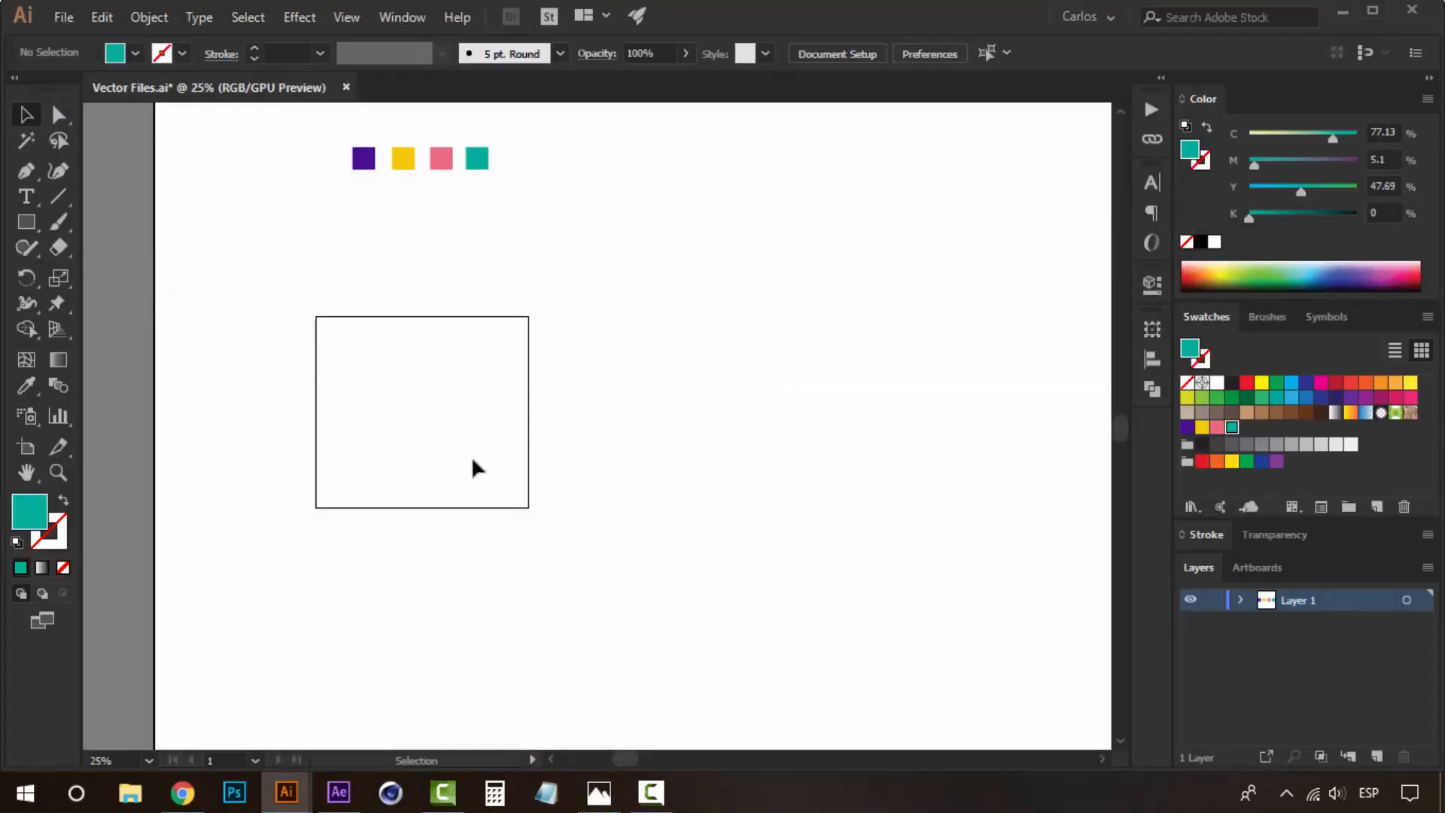
pyautogui.click(443, 413)
pyautogui.click(439, 409)
pyautogui.moveTo(439, 410); pyautogui.dragTo(399, 358)
pyautogui.moveTo(561, 368); pyautogui.dragTo(508, 441)
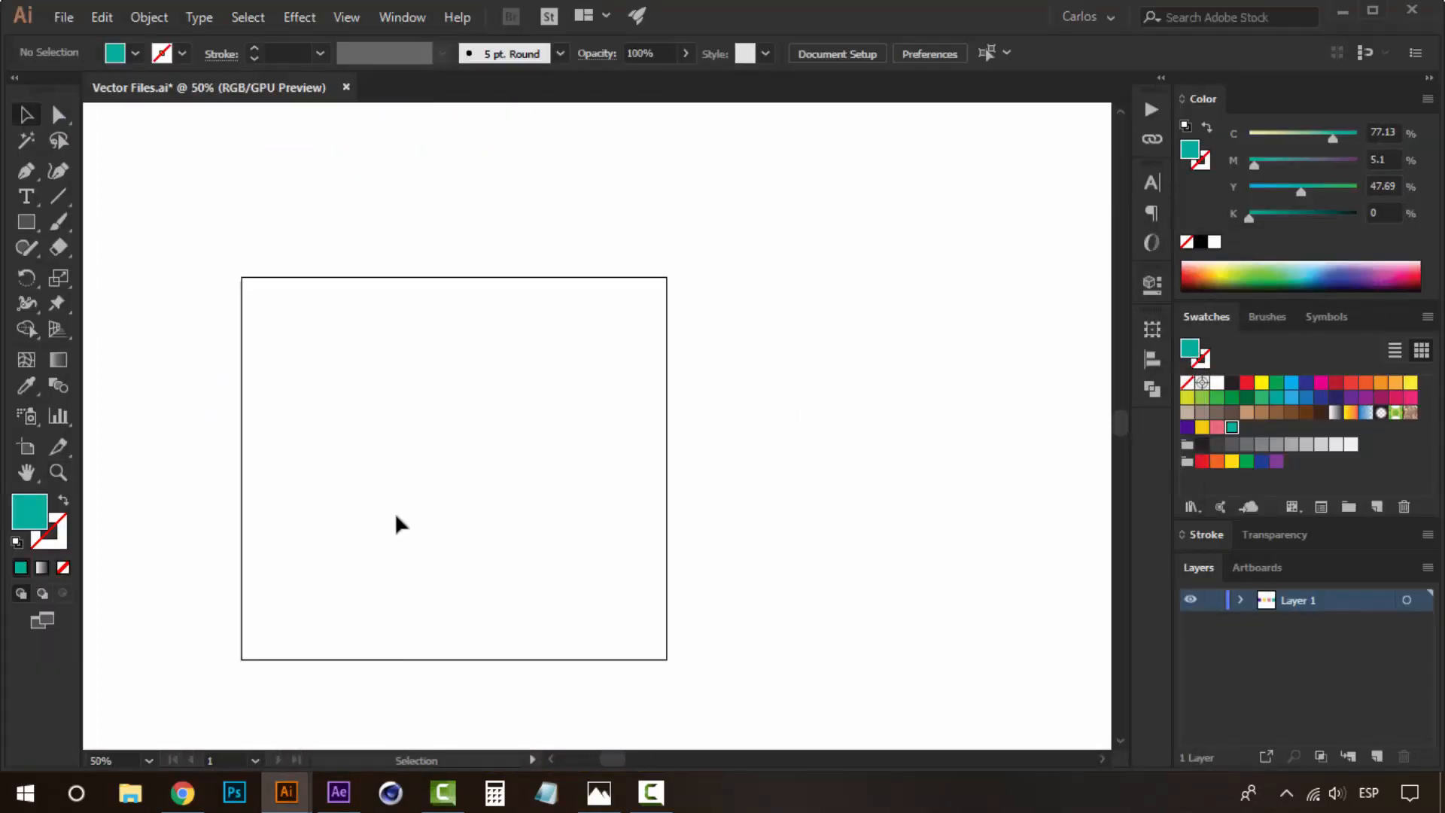
# Switch to After Effects and create an 800 × 600 px composition at 30 fps named Comp 1.
pyautogui.click(339, 792)
pyautogui.click(632, 310)
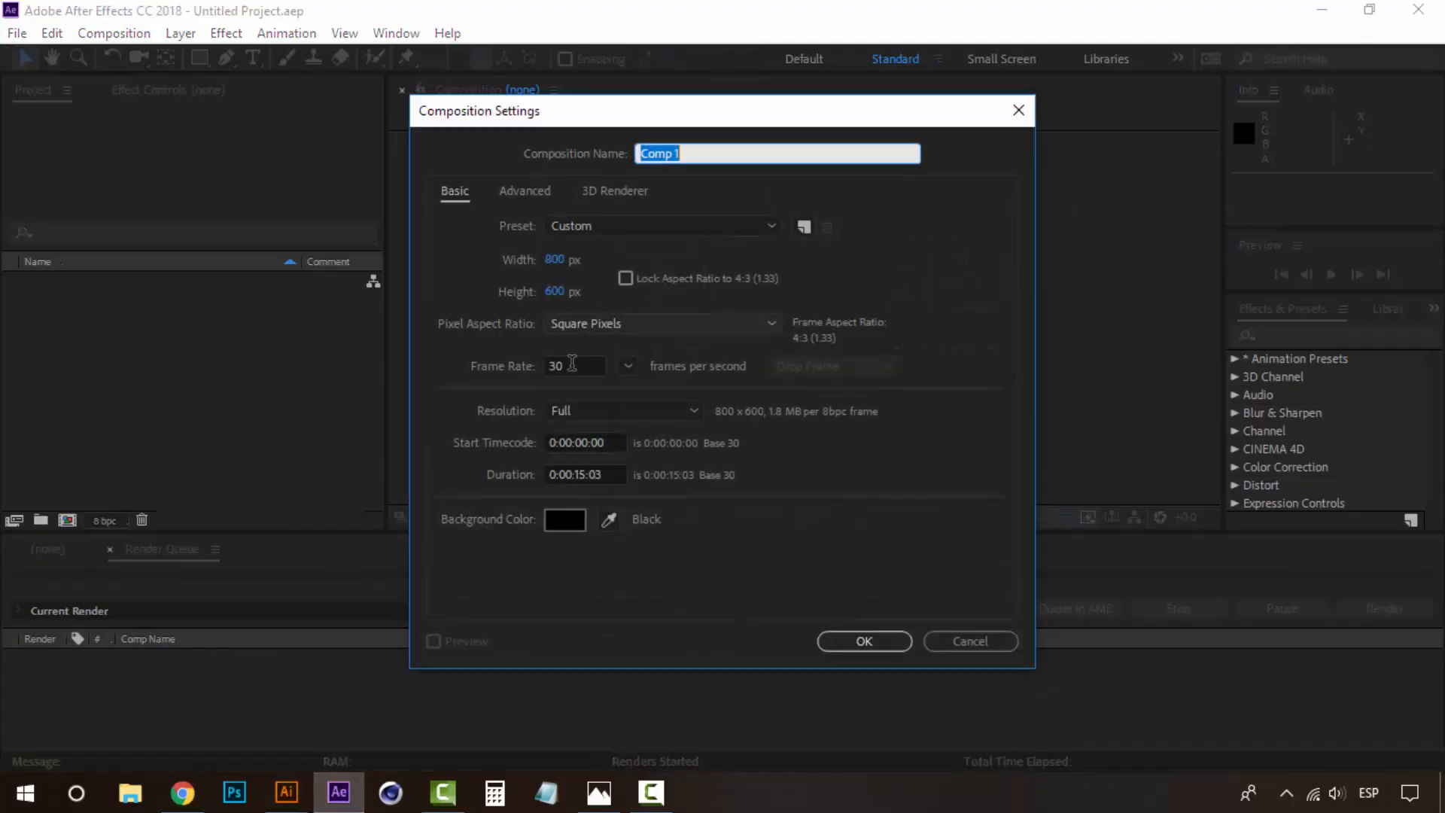
pyautogui.click(866, 640)
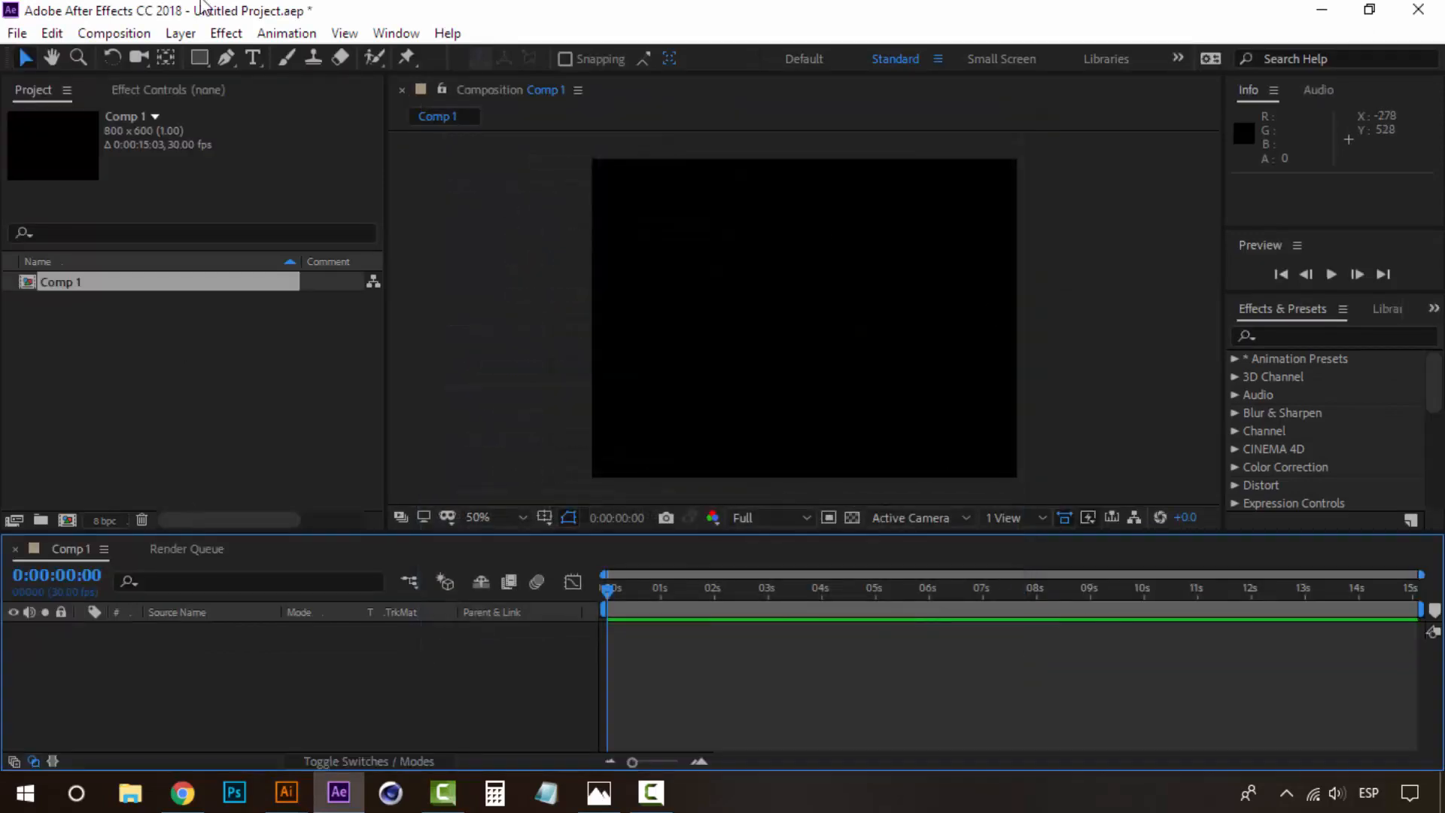
# Add a new shape layer to the composition.
pyautogui.click(181, 33)
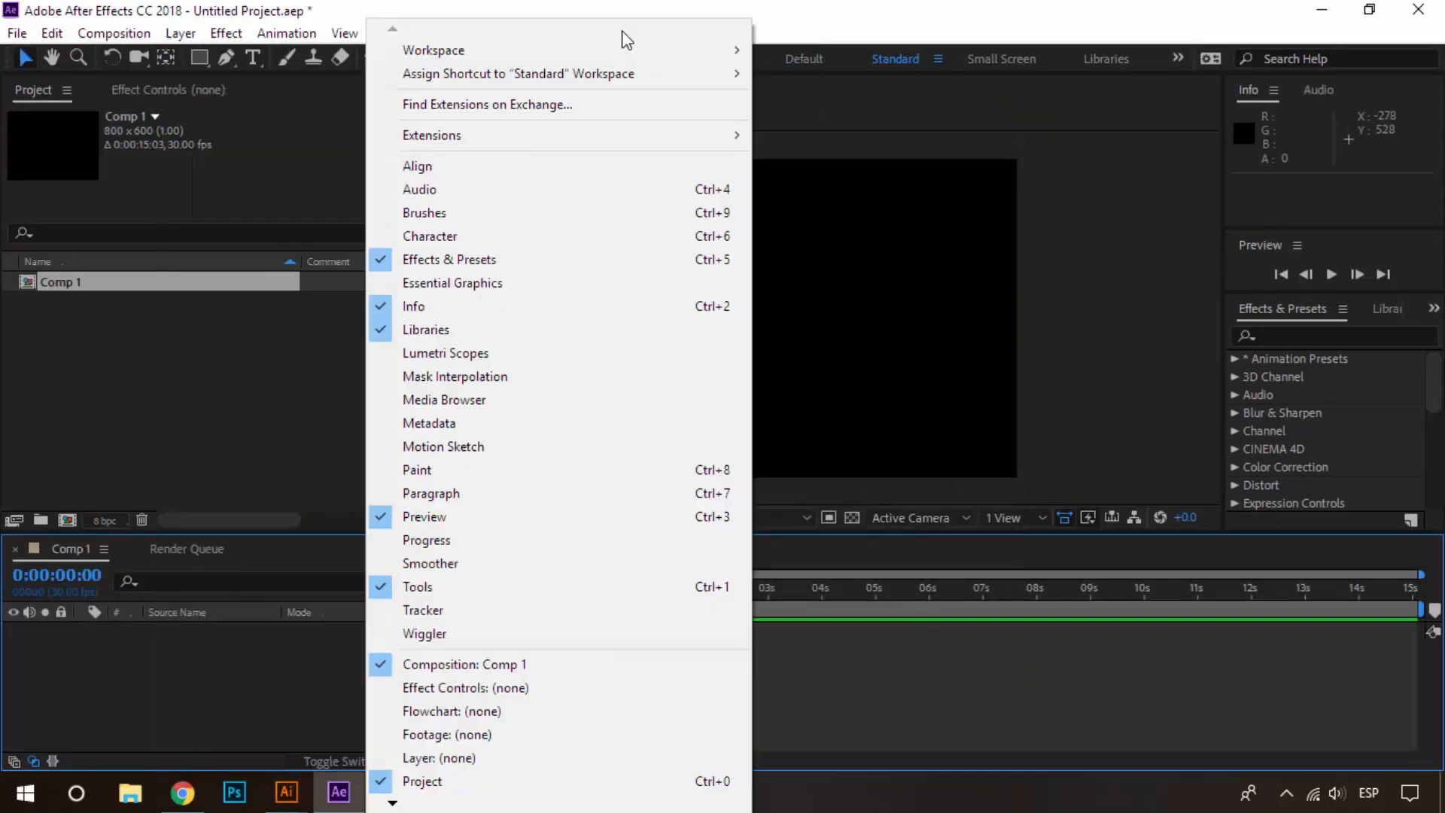
pyautogui.moveTo(224, 35)
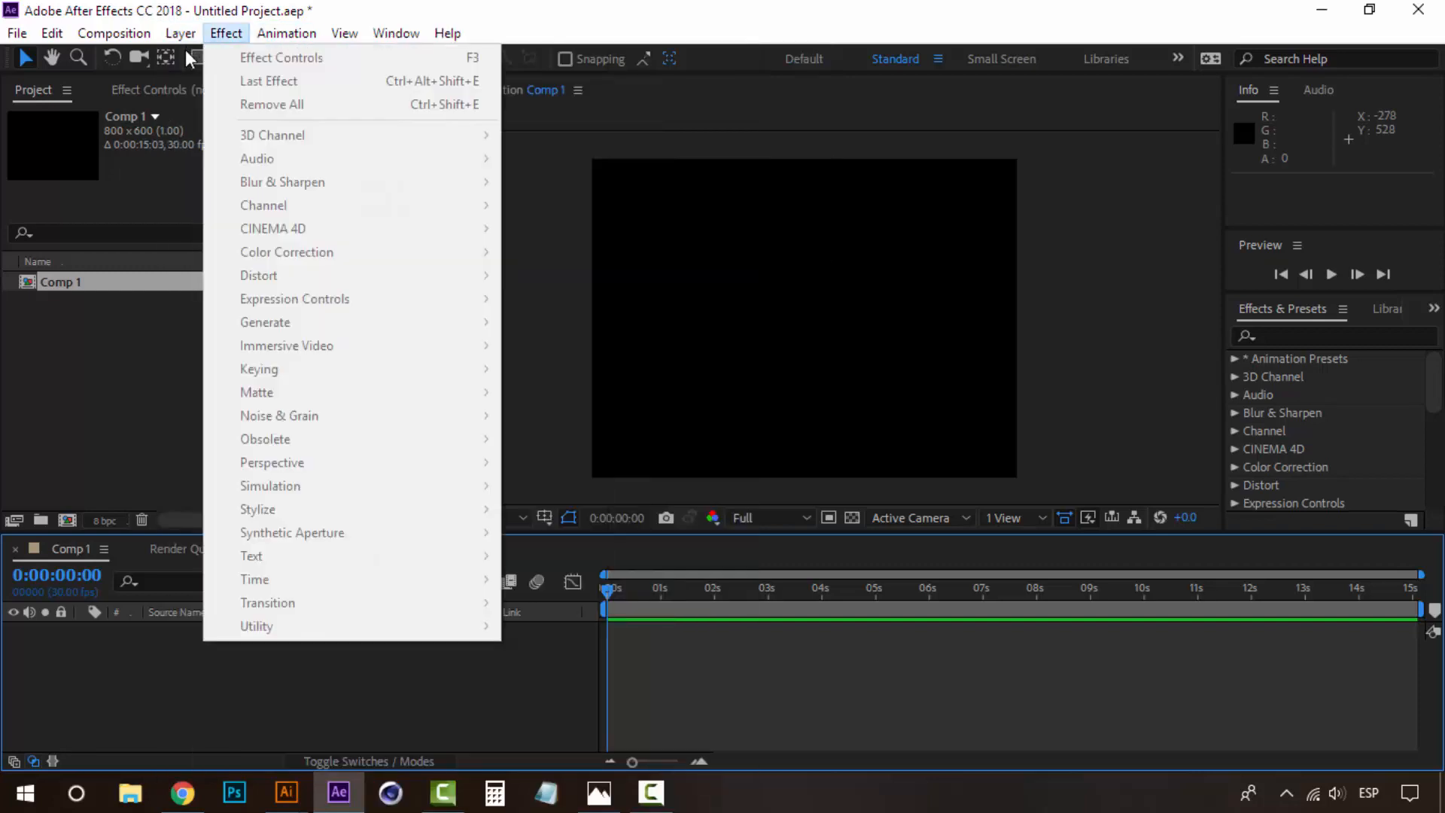
pyautogui.moveTo(366, 61)
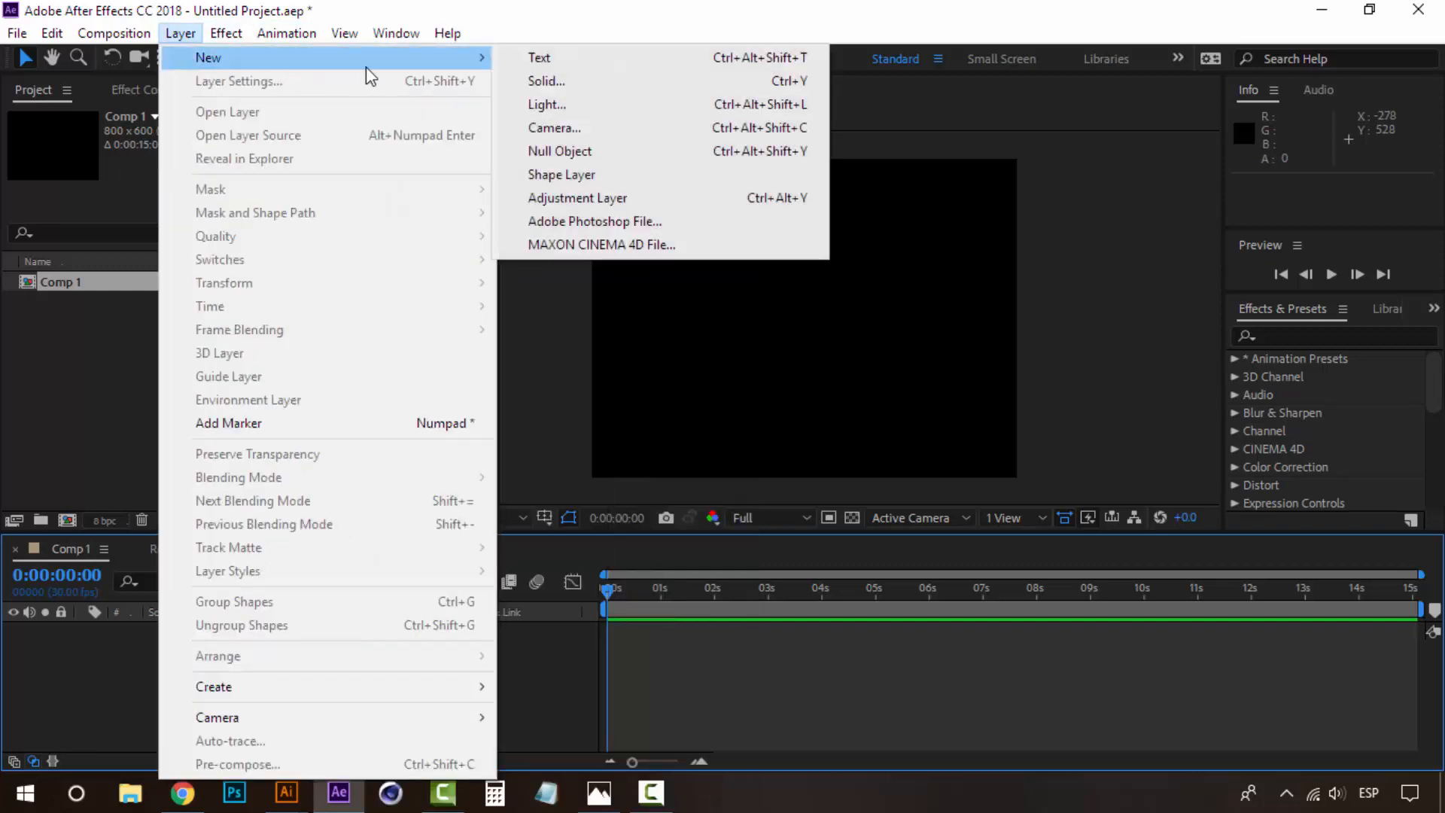
pyautogui.click(579, 174)
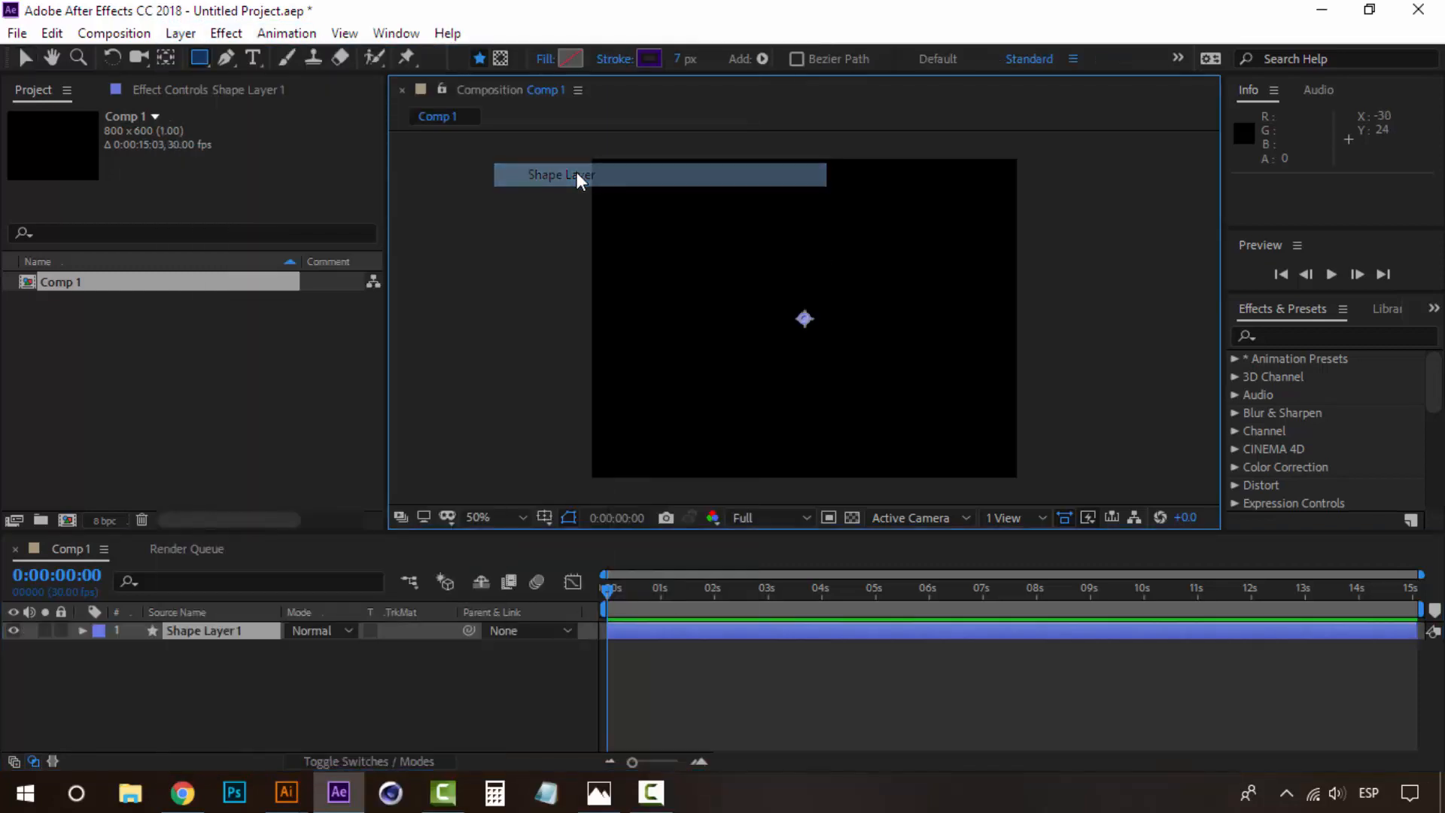
# Draw a horizontal straight line about 570 px long across the middle of the composition with the Pen tool and deselect it.
pyautogui.click(199, 58)
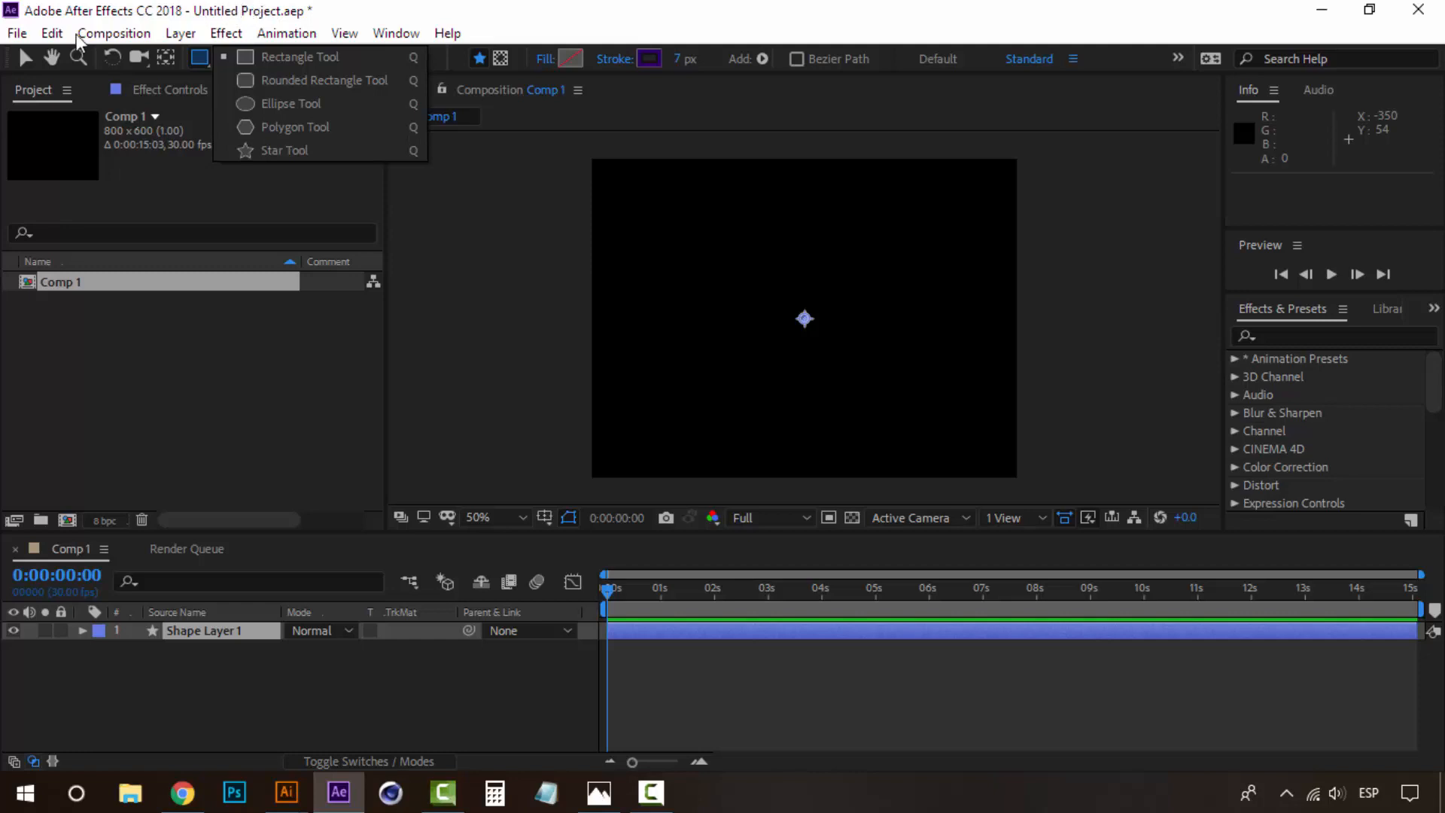
pyautogui.click(226, 58)
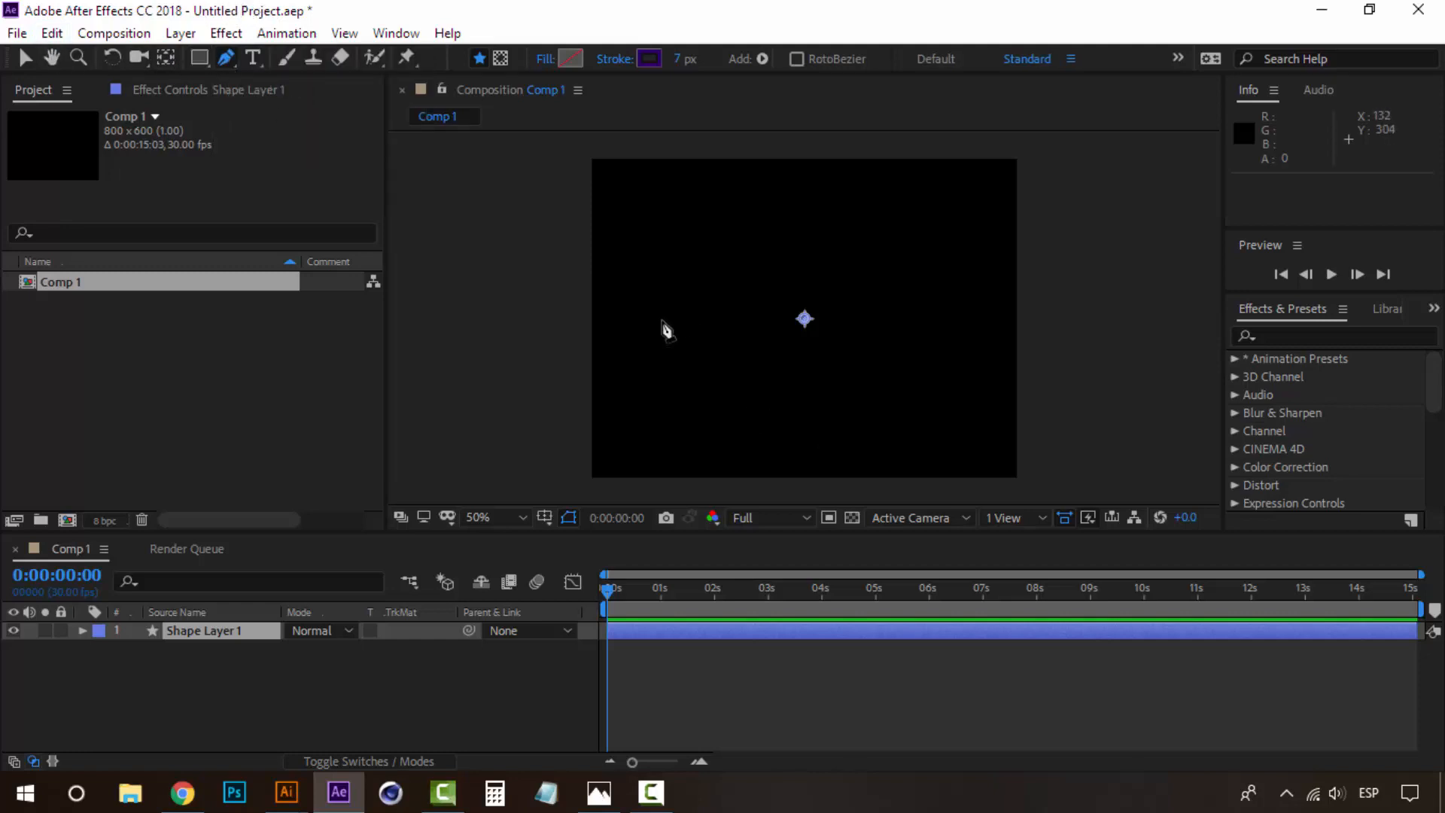
pyautogui.click(662, 319)
pyautogui.click(964, 320)
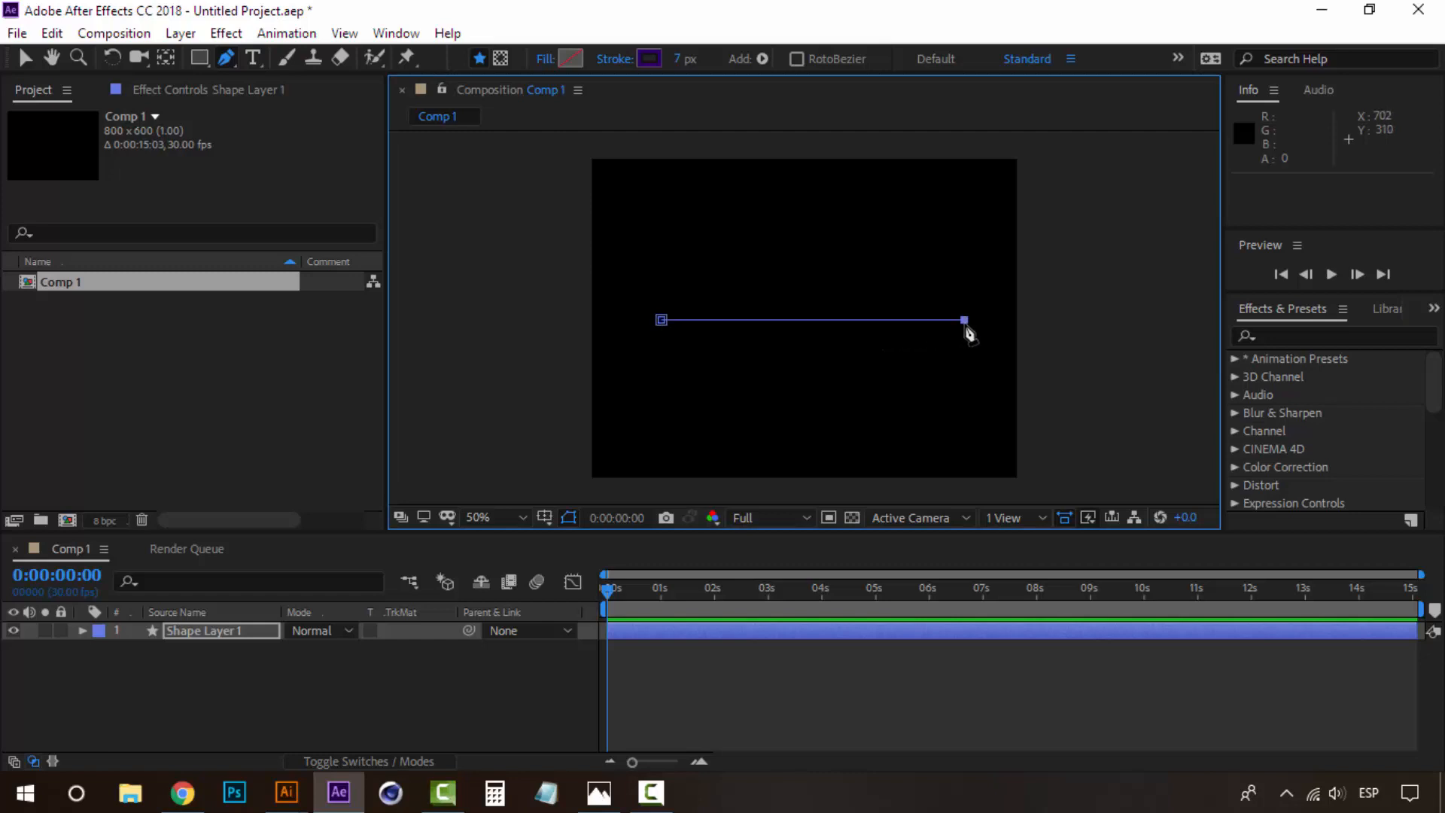
pyautogui.press('v')
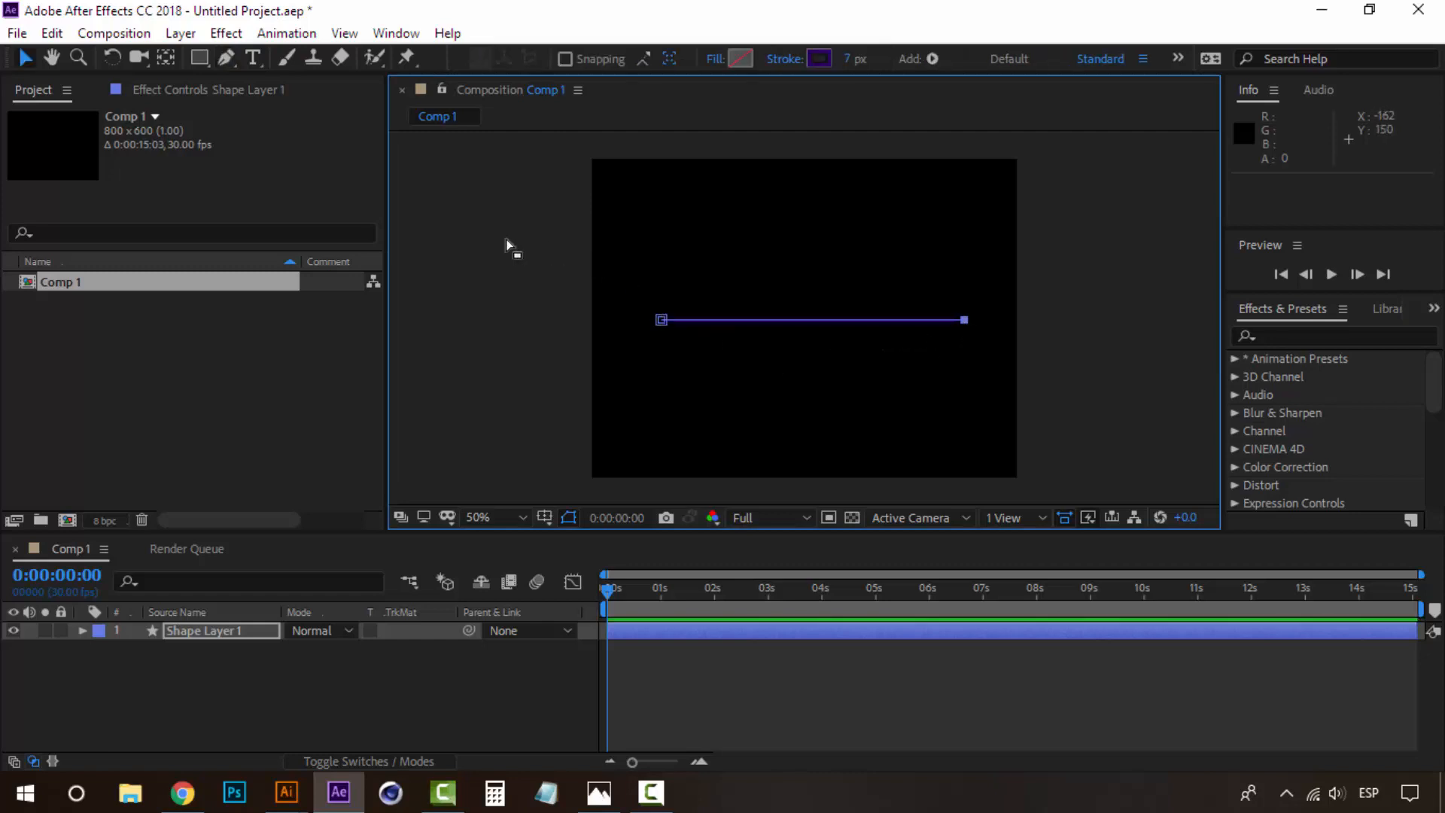
pyautogui.click(792, 342)
pyautogui.moveTo(935, 345); pyautogui.dragTo(766, 376)
pyautogui.keyDown('alt'); pyautogui.click(778, 352); pyautogui.keyUp('alt')
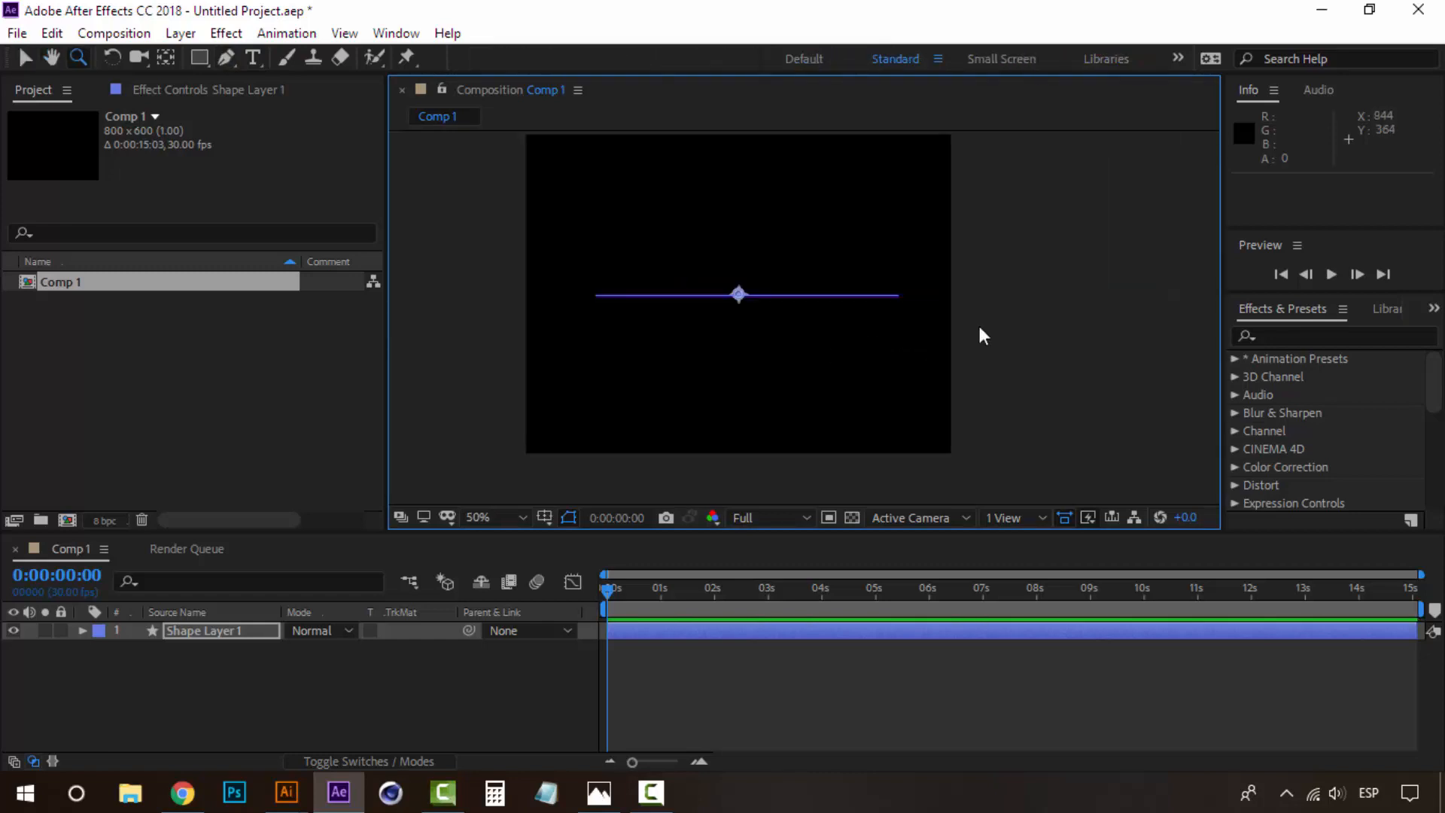
pyautogui.click(979, 327)
# Set the line's fill to None and its stroke type to Solid Color at 100 % opacity.
pyautogui.click(218, 627)
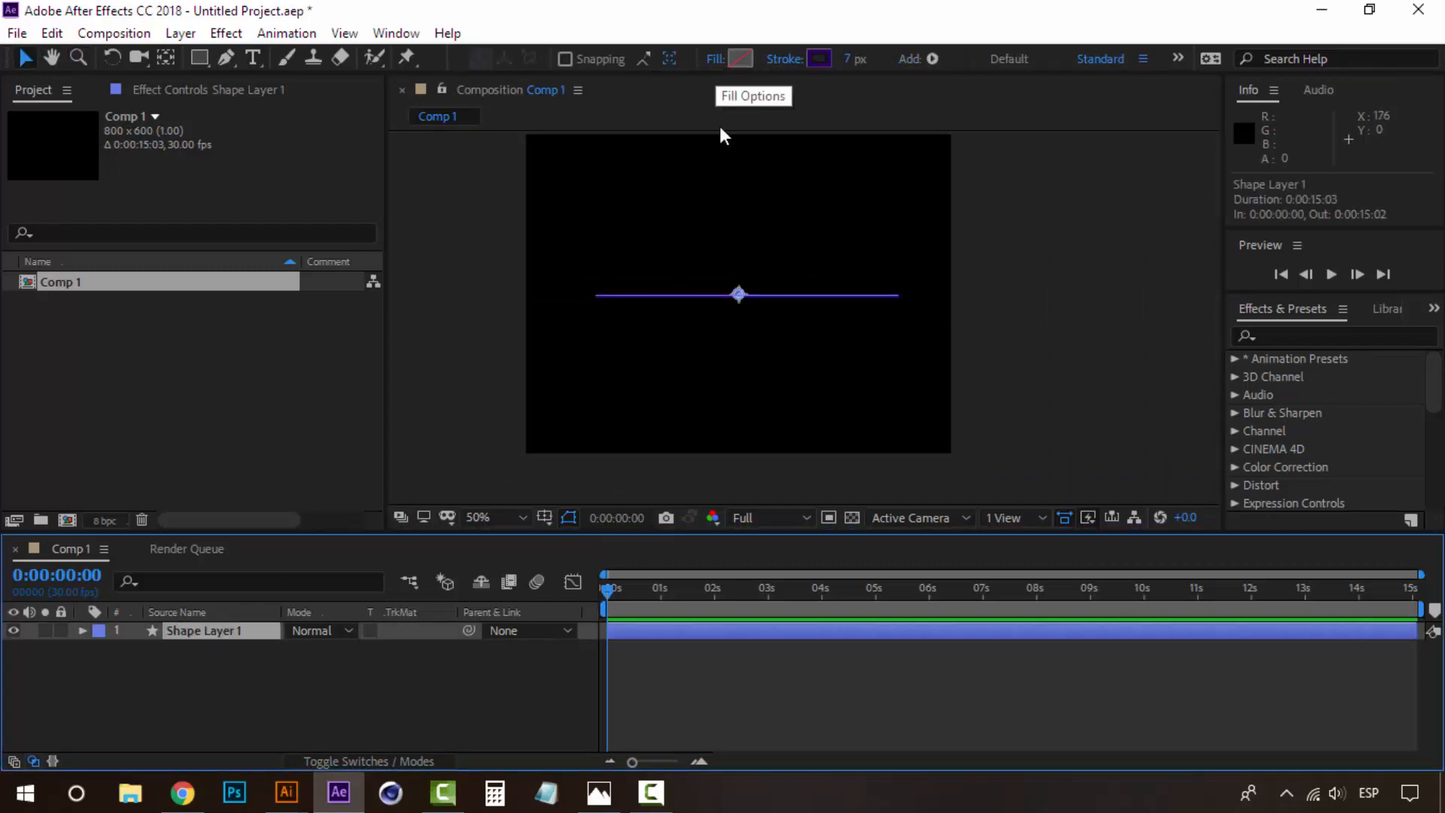
pyautogui.click(716, 59)
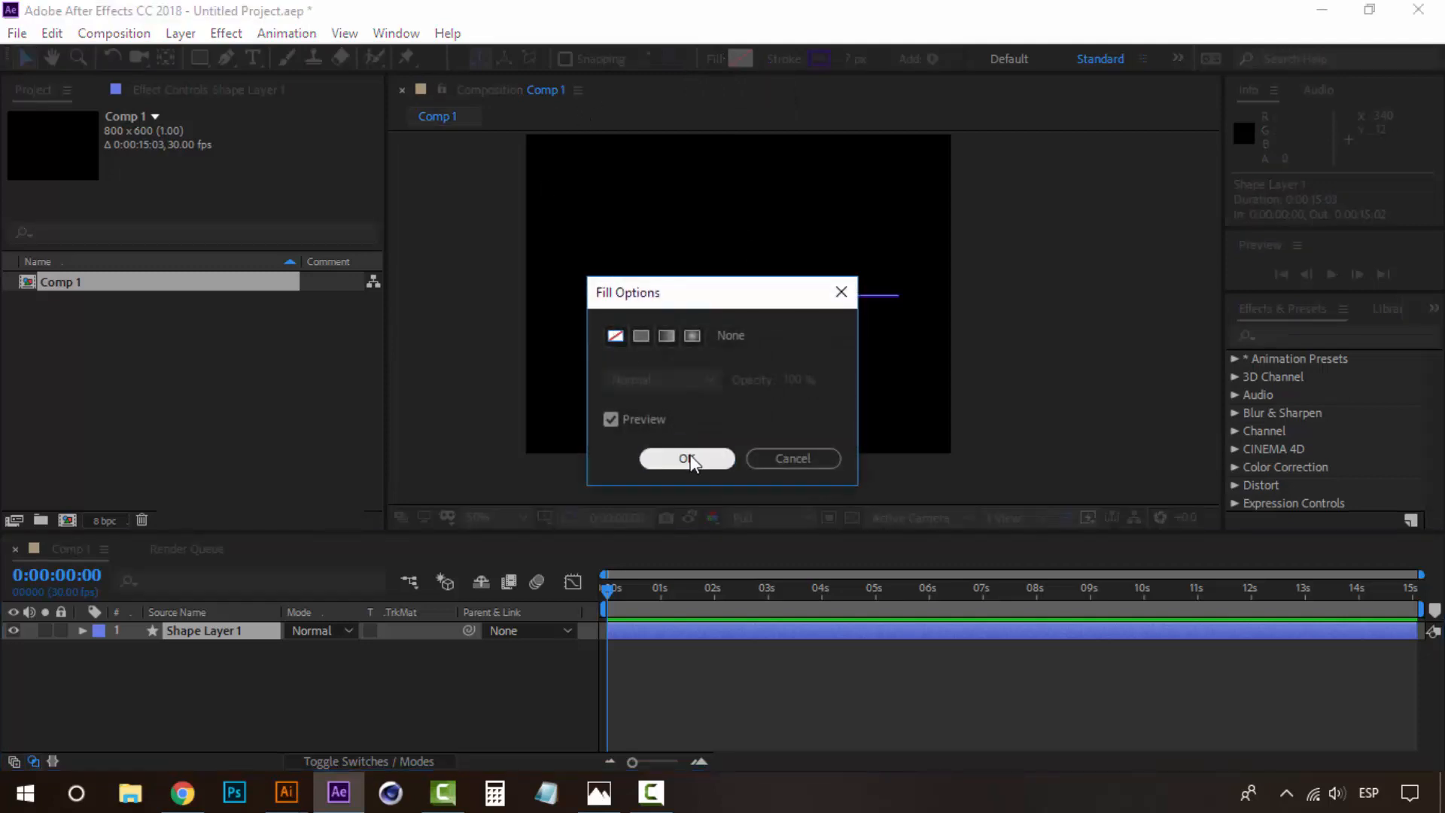
pyautogui.click(685, 456)
pyautogui.click(785, 59)
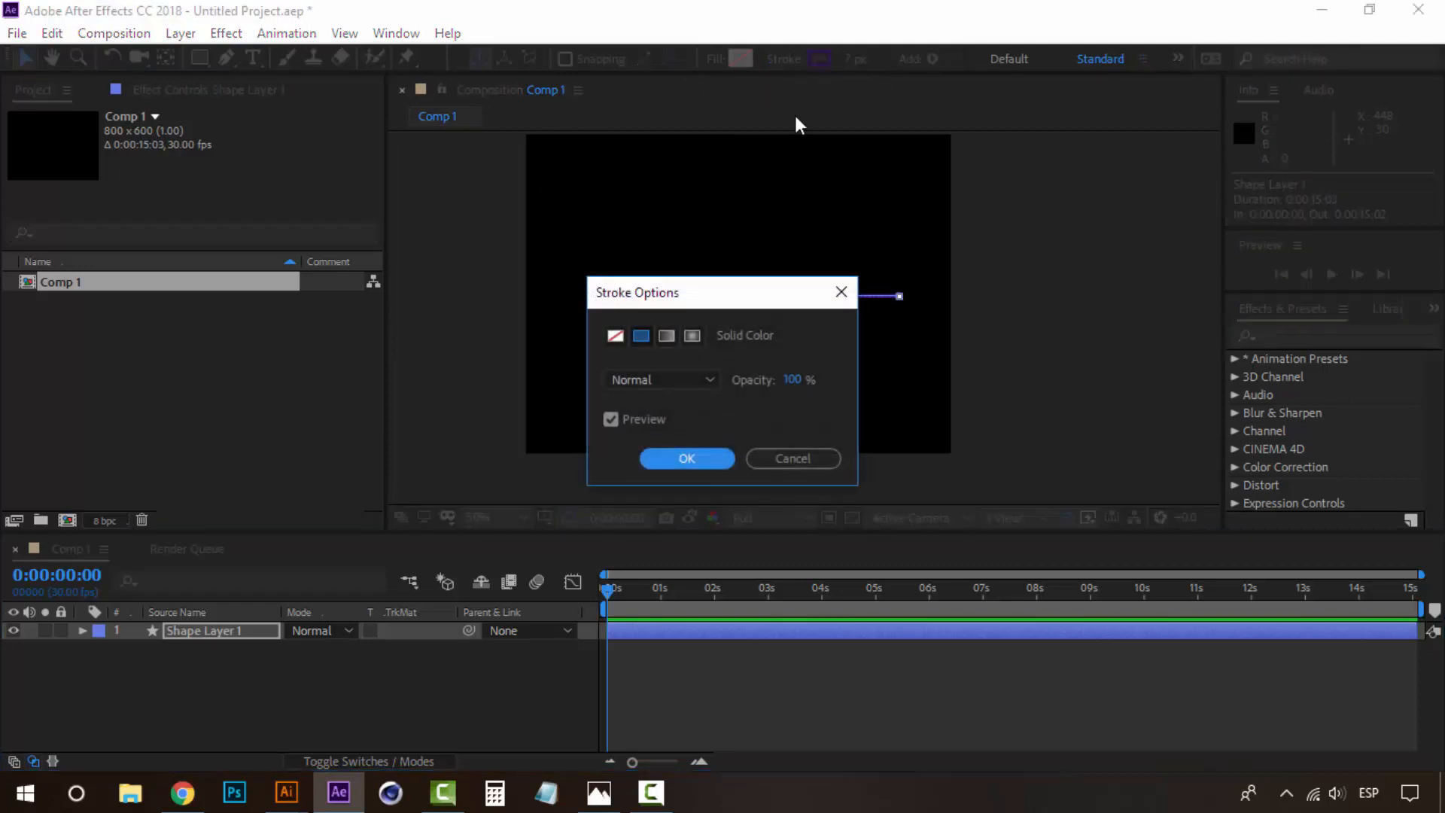
pyautogui.click(681, 458)
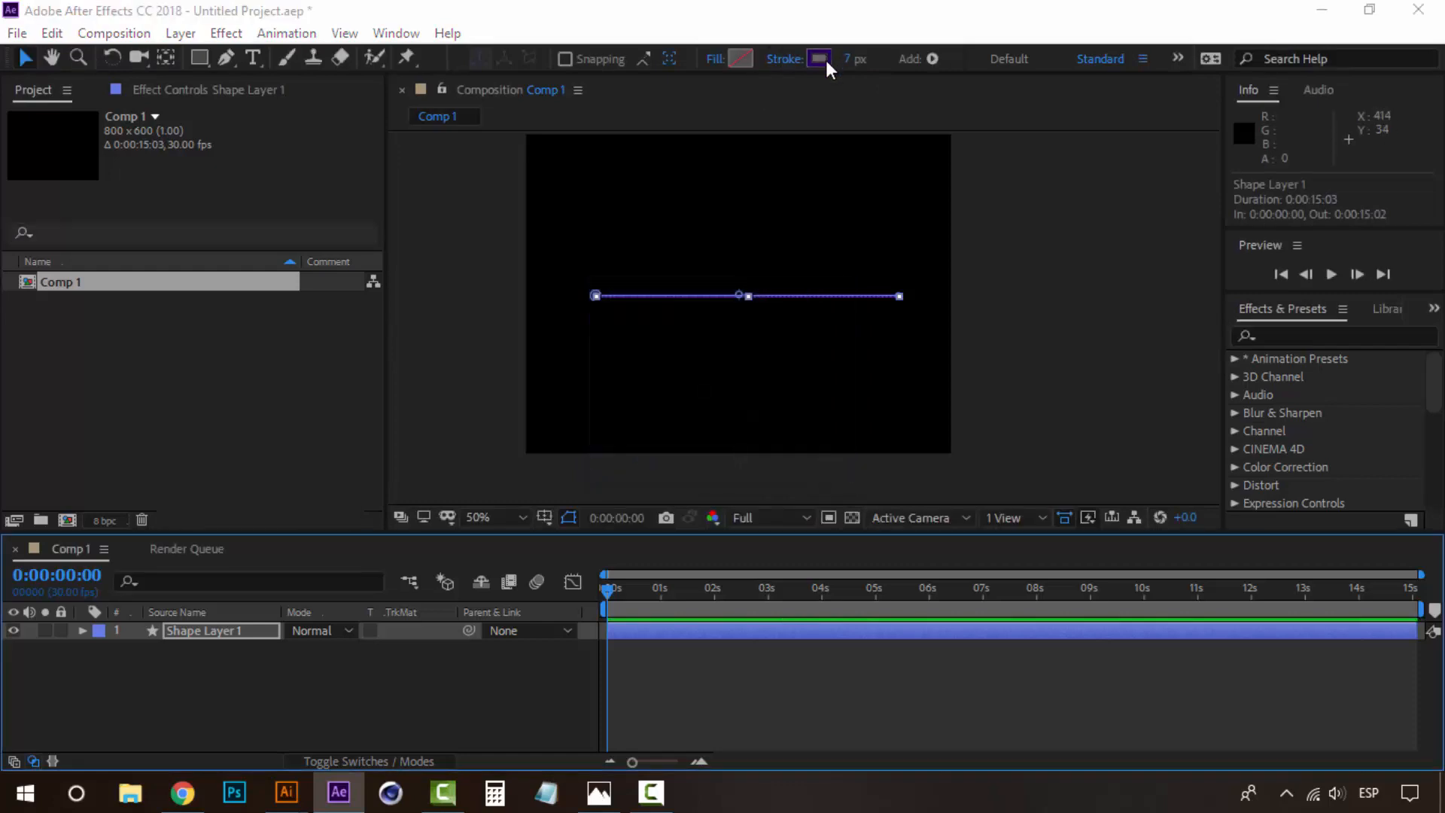
# Set the line's stroke colour to white (FFFFFF) and its stroke width to 17 px.
pyautogui.click(823, 60)
pyautogui.moveTo(485, 509); pyautogui.dragTo(382, 403)
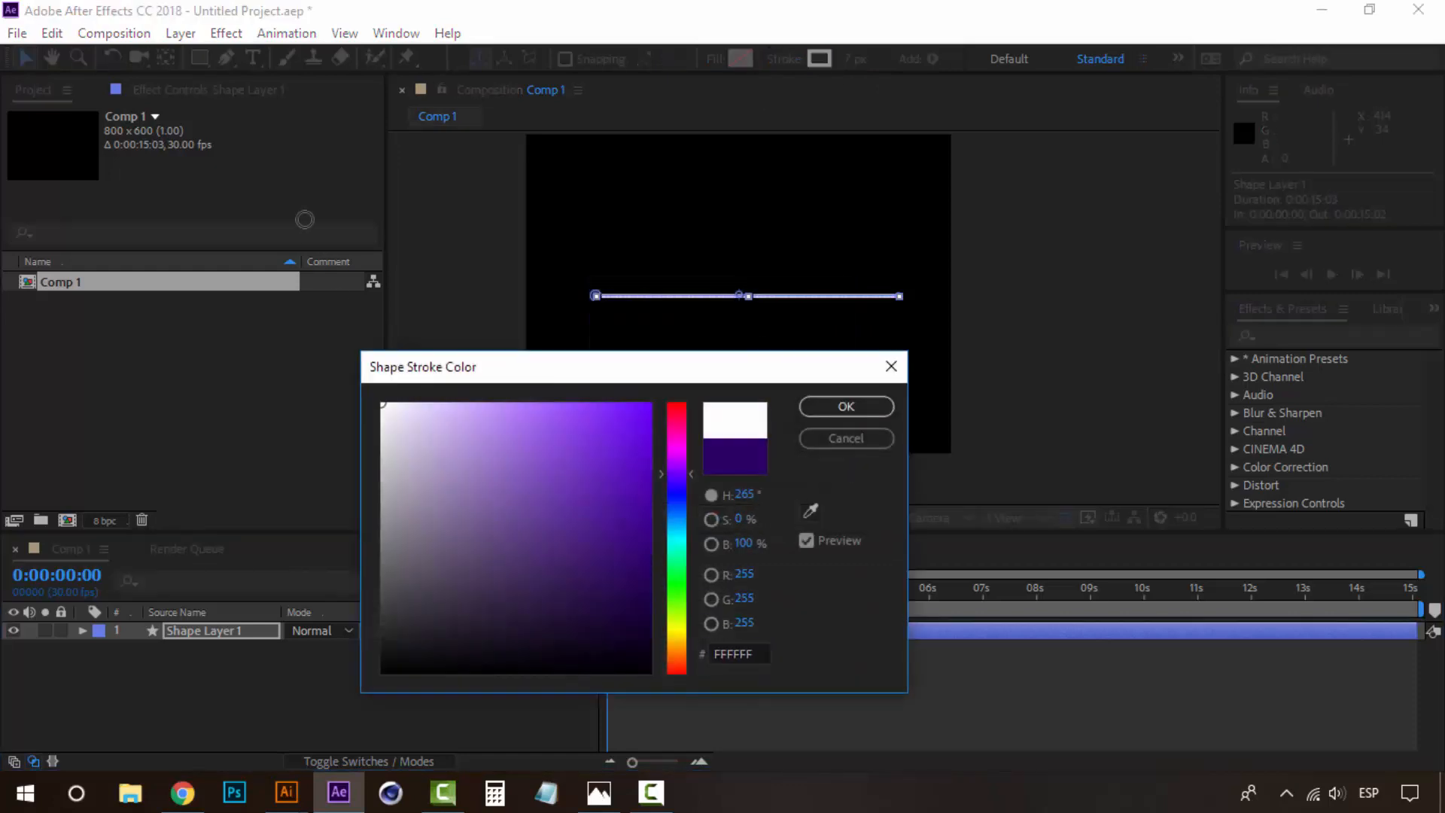
pyautogui.click(857, 408)
pyautogui.moveTo(855, 60); pyautogui.dragTo(870, 61)
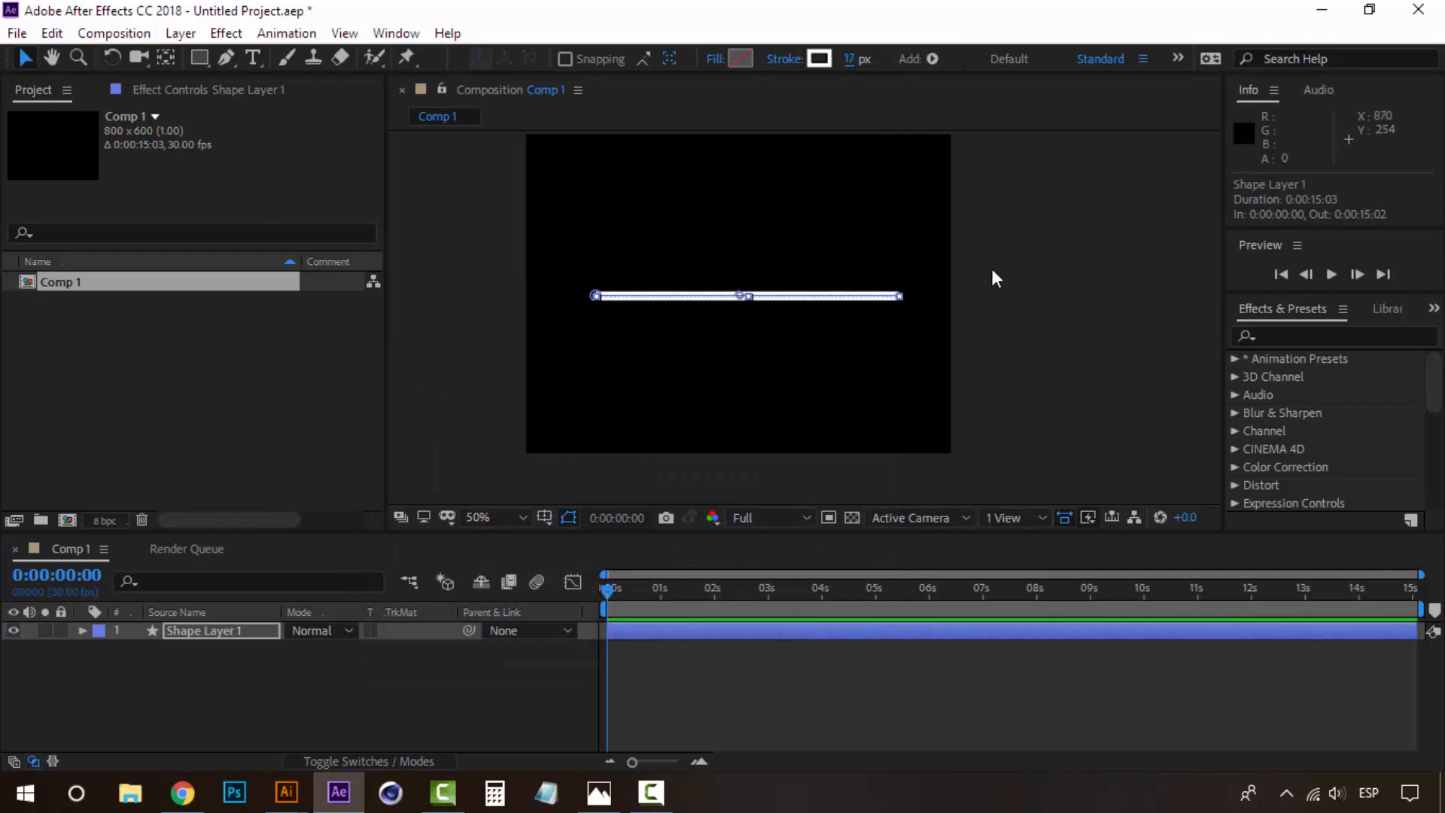
pyautogui.click(1009, 256)
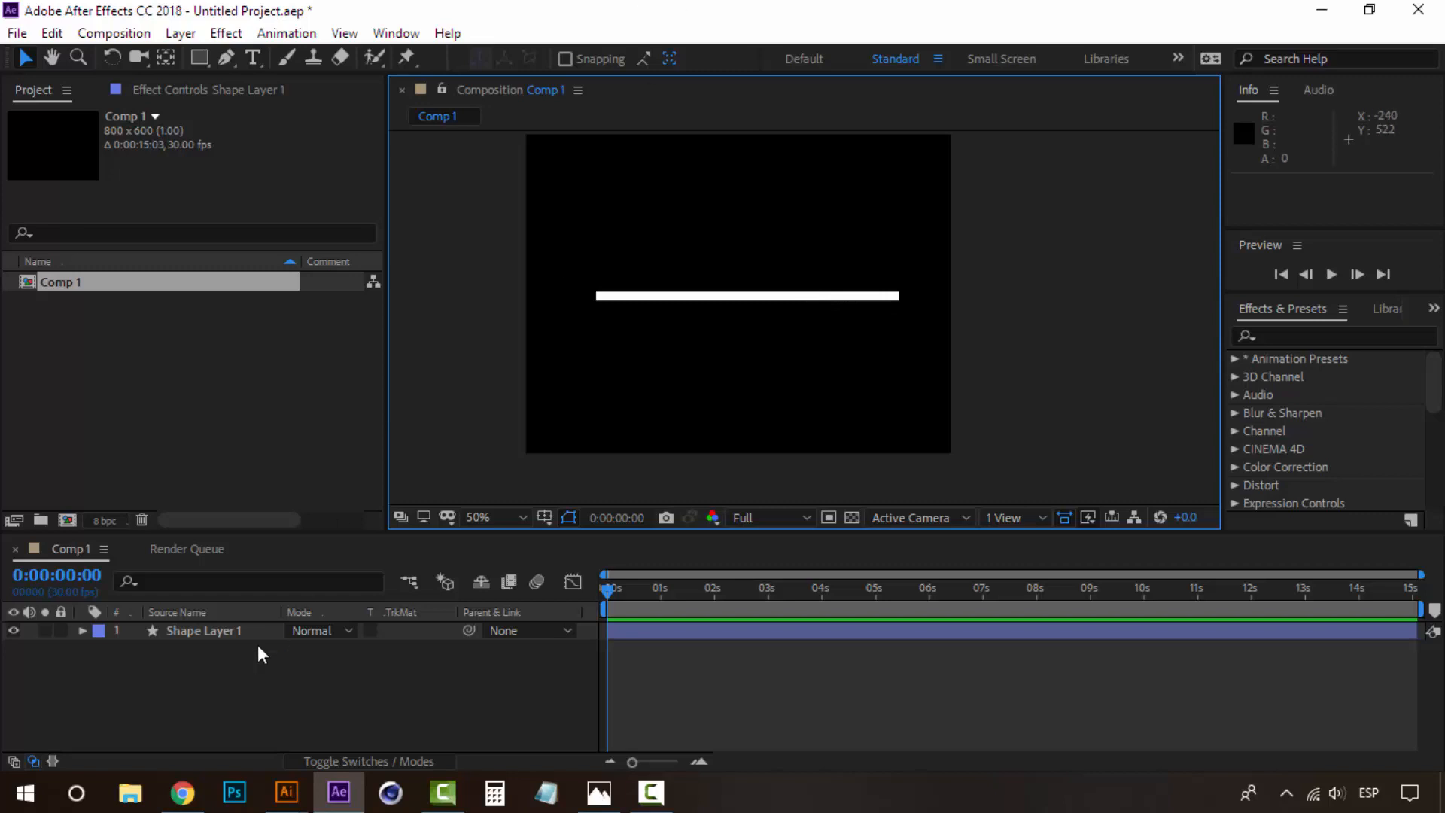
# Expand the shape layer's contents and examine the line's shape group and path properties.
pyautogui.click(227, 636)
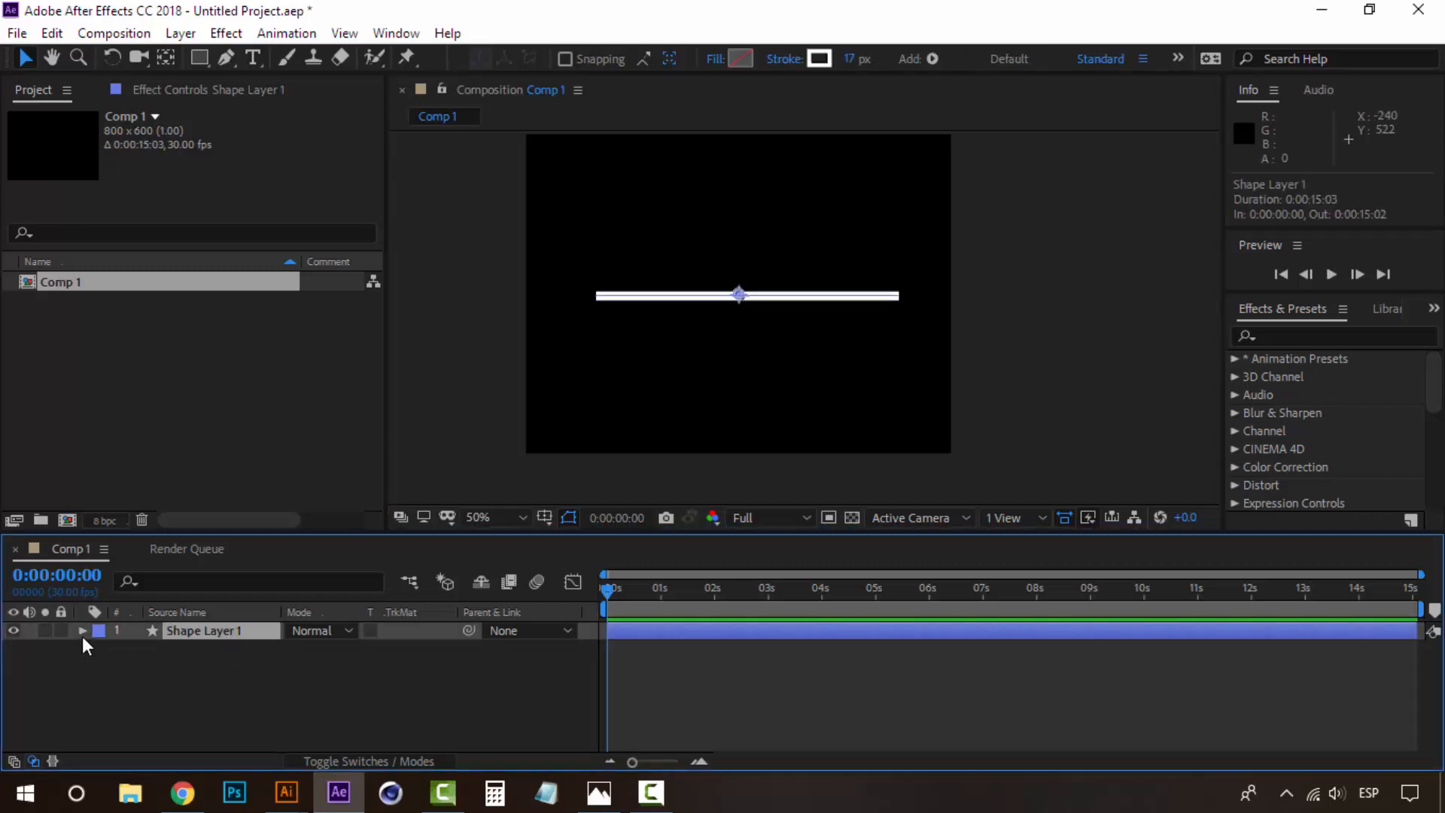
pyautogui.click(83, 633)
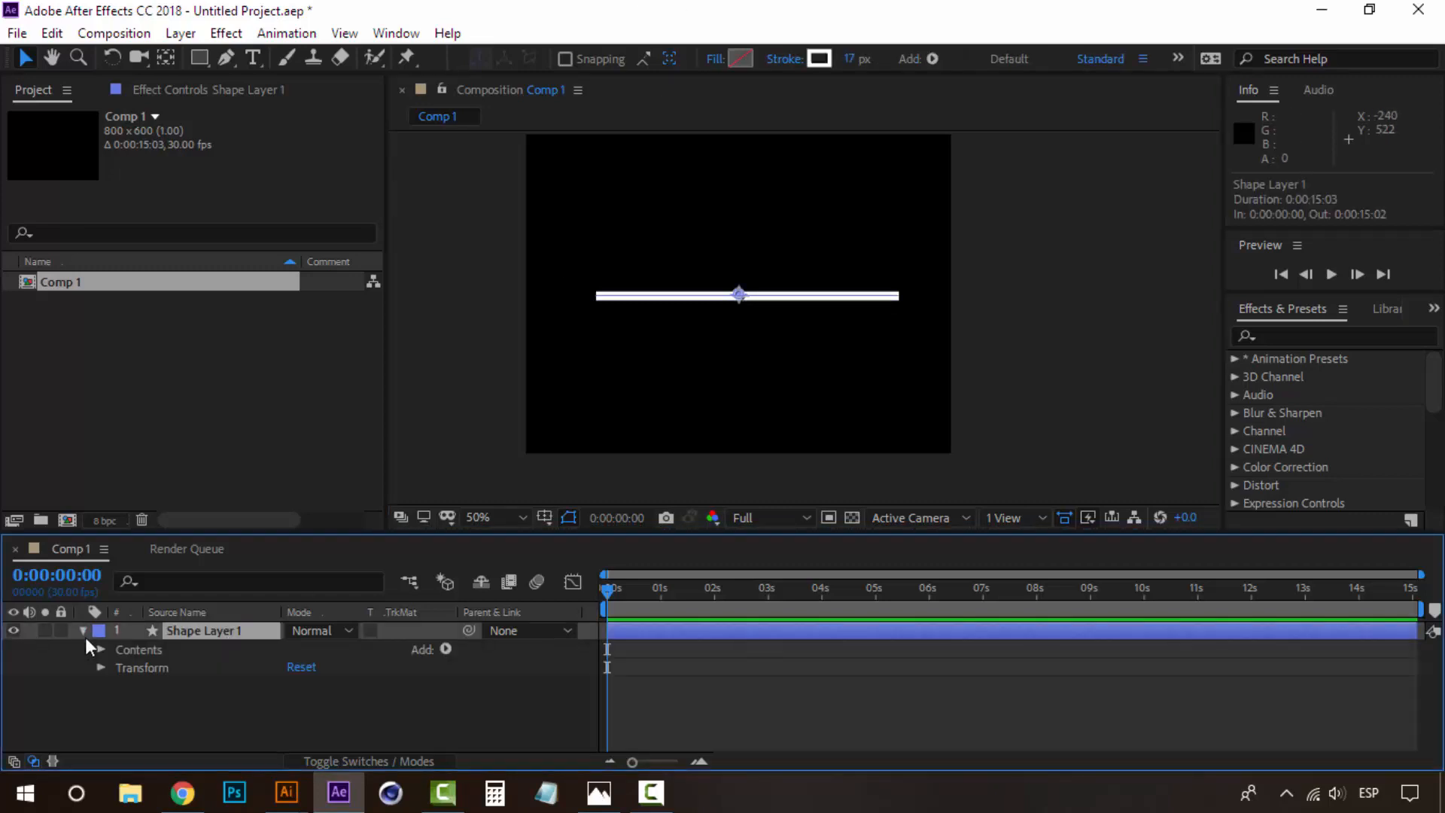
pyautogui.click(100, 649)
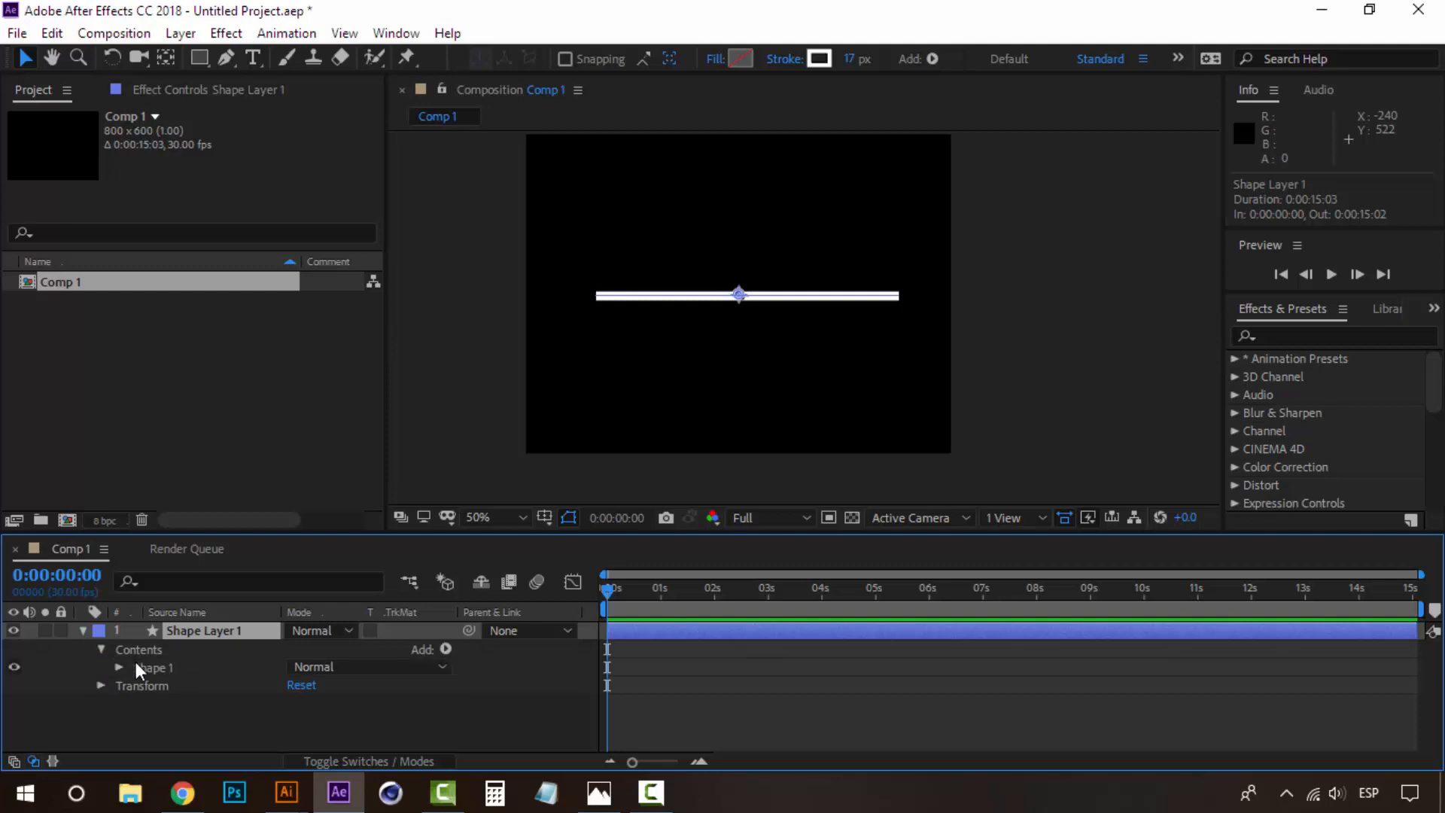
pyautogui.click(143, 667)
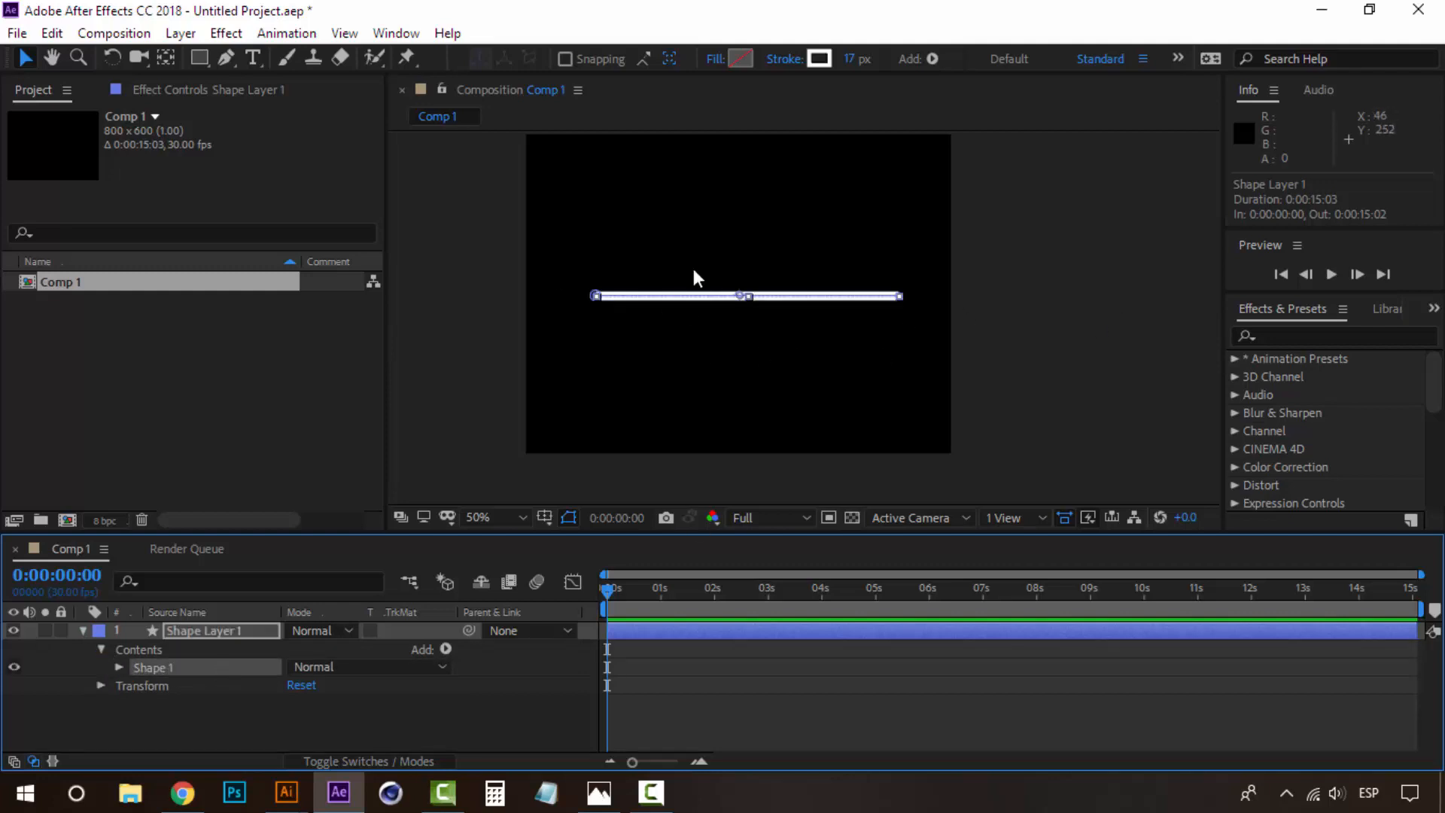
pyautogui.click(120, 666)
pyautogui.click(164, 686)
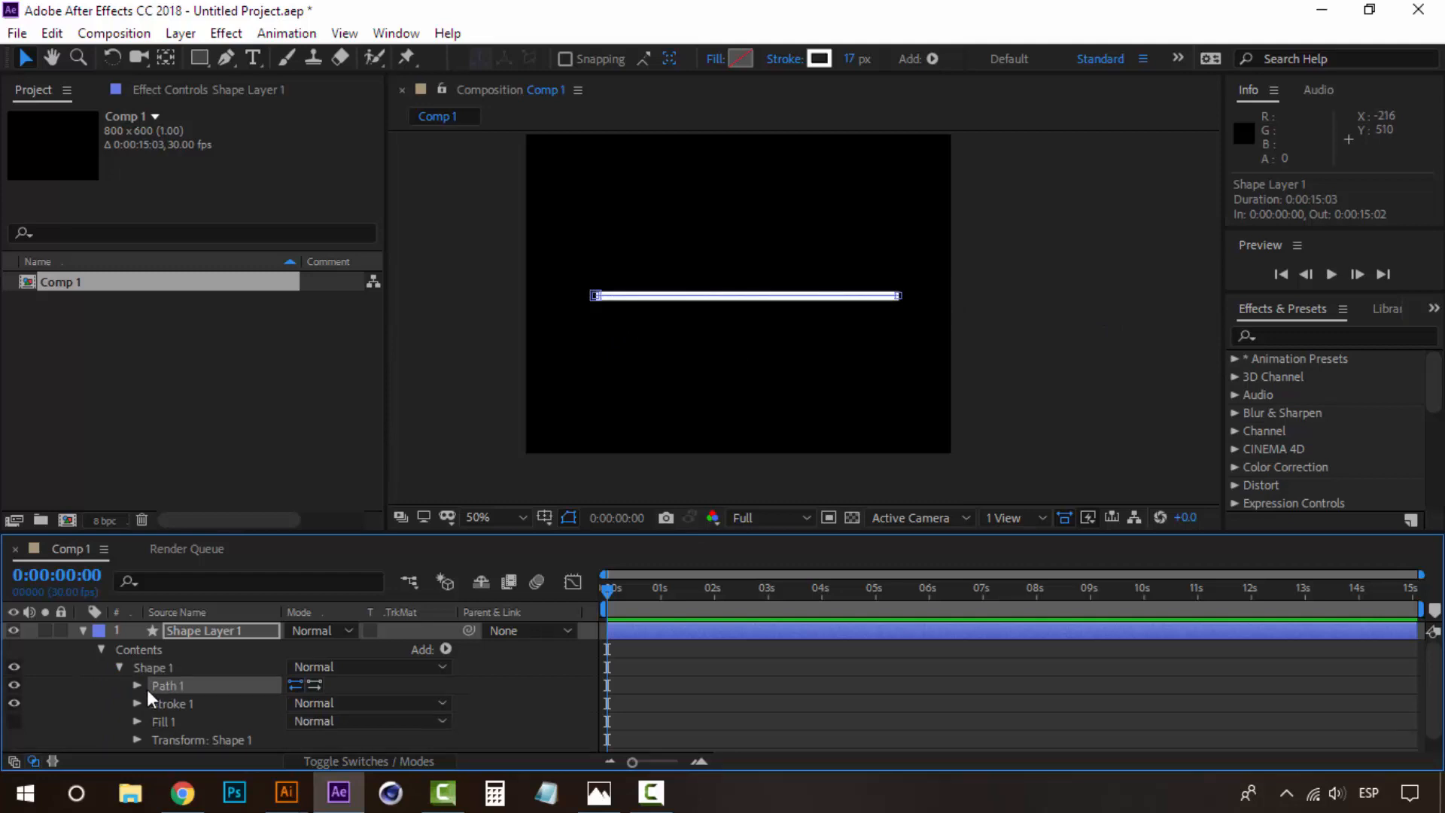
pyautogui.click(137, 687)
pyautogui.click(137, 688)
# Set the line cap of the line's stroke to Round Cap, keeping the opacity at 100 %.
pyautogui.click(183, 708)
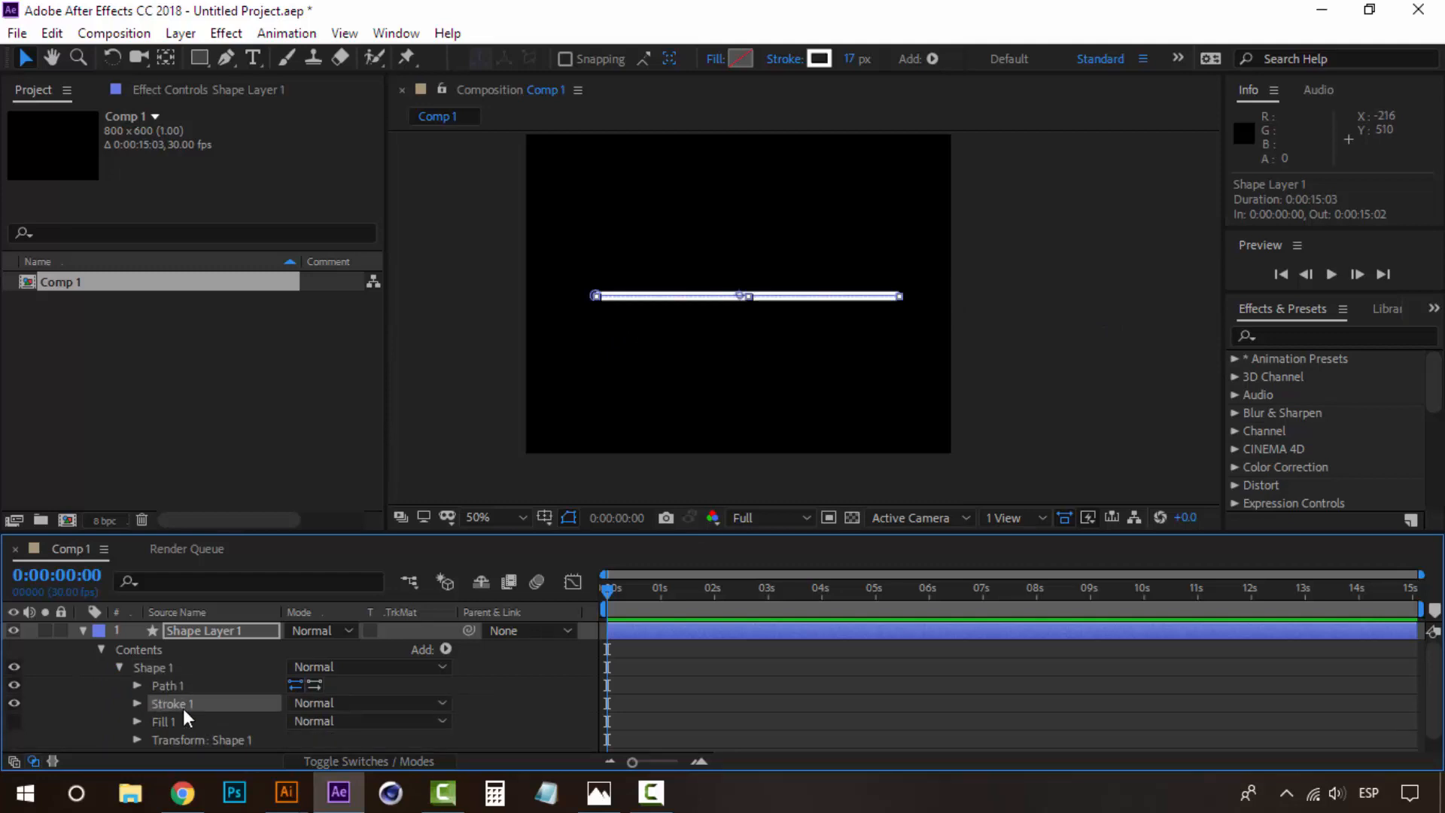
pyautogui.click(139, 704)
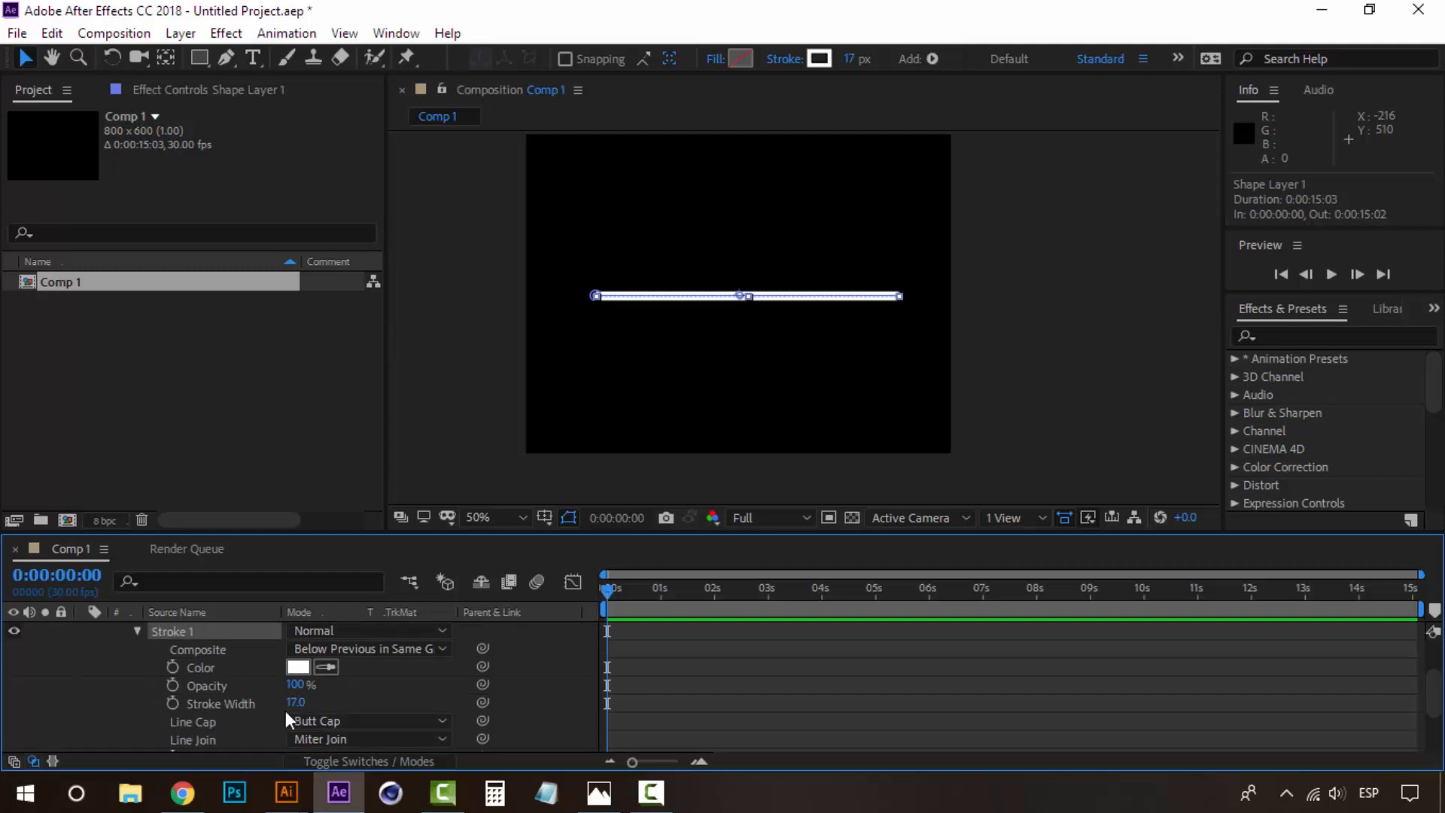
pyautogui.moveTo(294, 684)
pyautogui.mouseDown()
pyautogui.moveTo(281, 683)
pyautogui.moveTo(414, 683)
pyautogui.mouseUp()
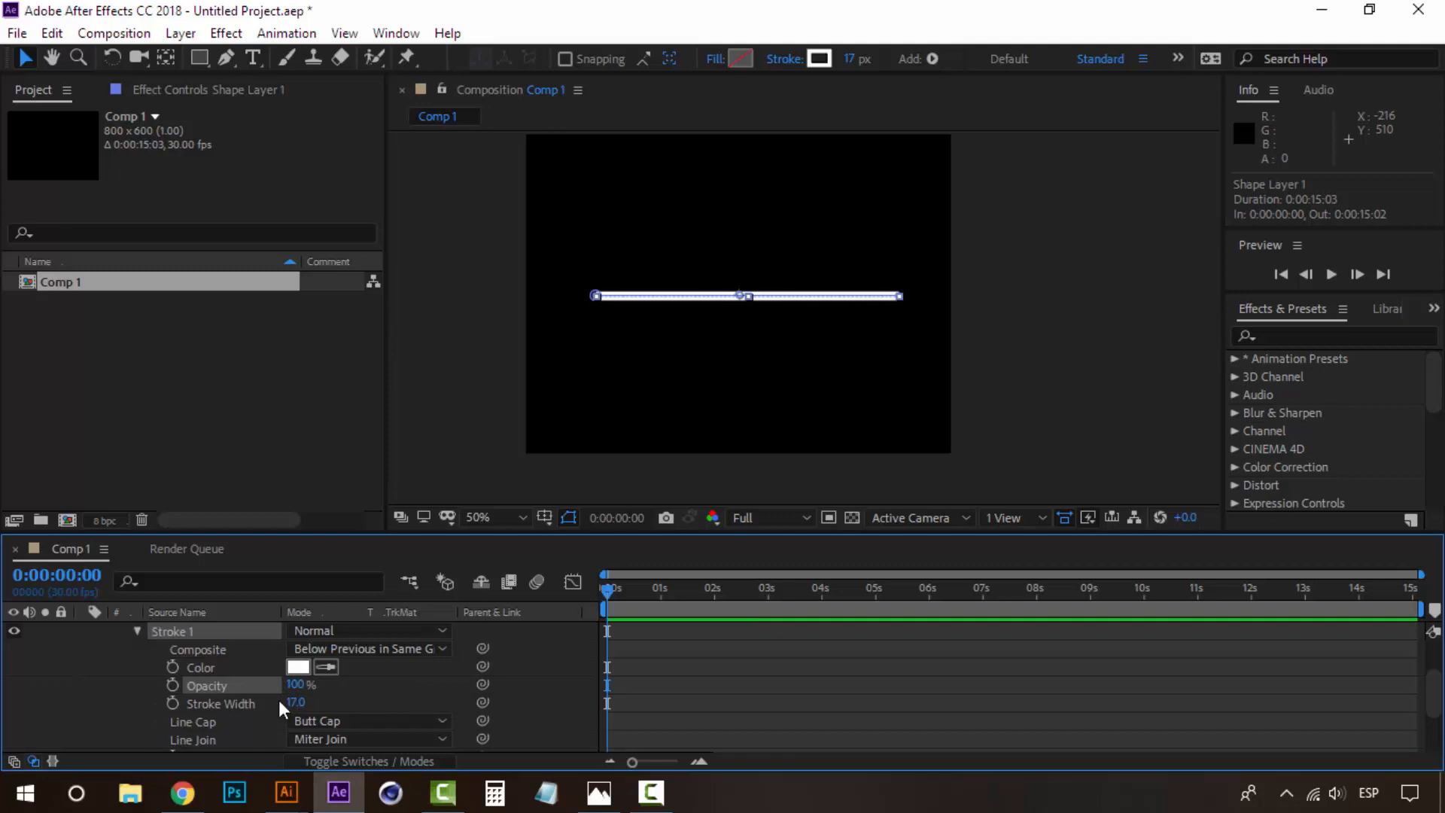
pyautogui.click(347, 721)
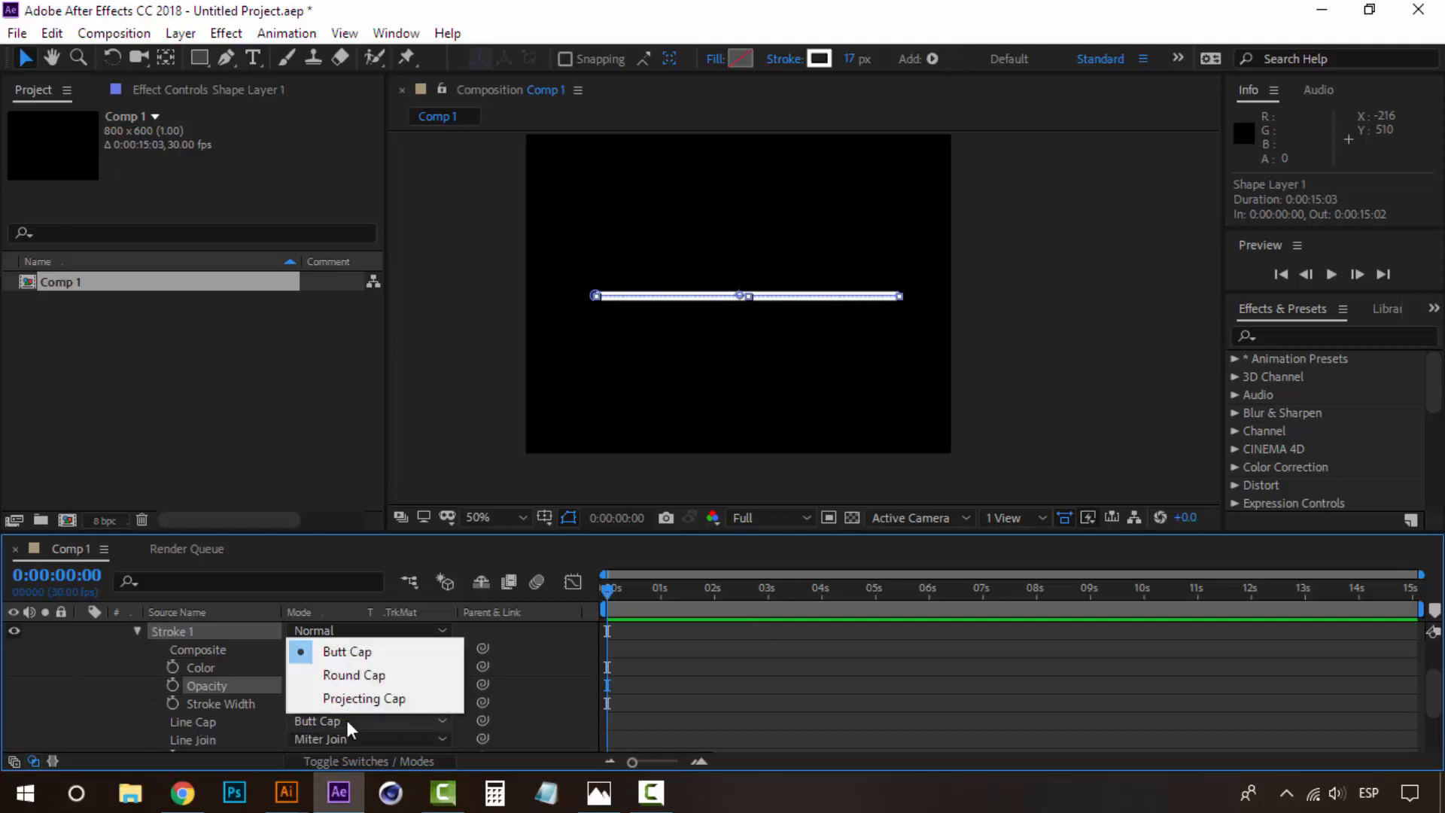
pyautogui.click(376, 674)
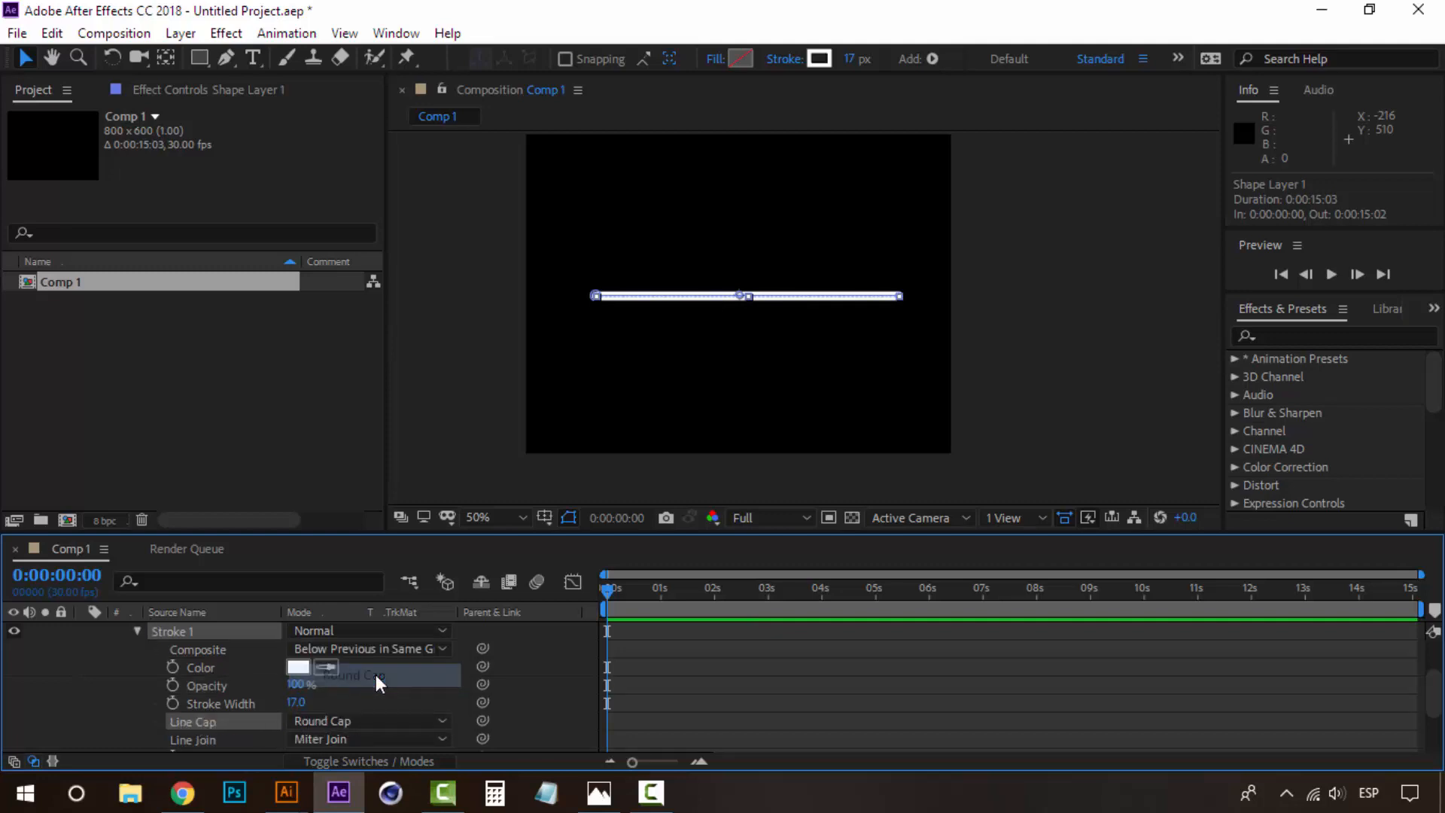
# Delete the unused fill from the line's shape group.
pyautogui.click(139, 630)
pyautogui.click(173, 709)
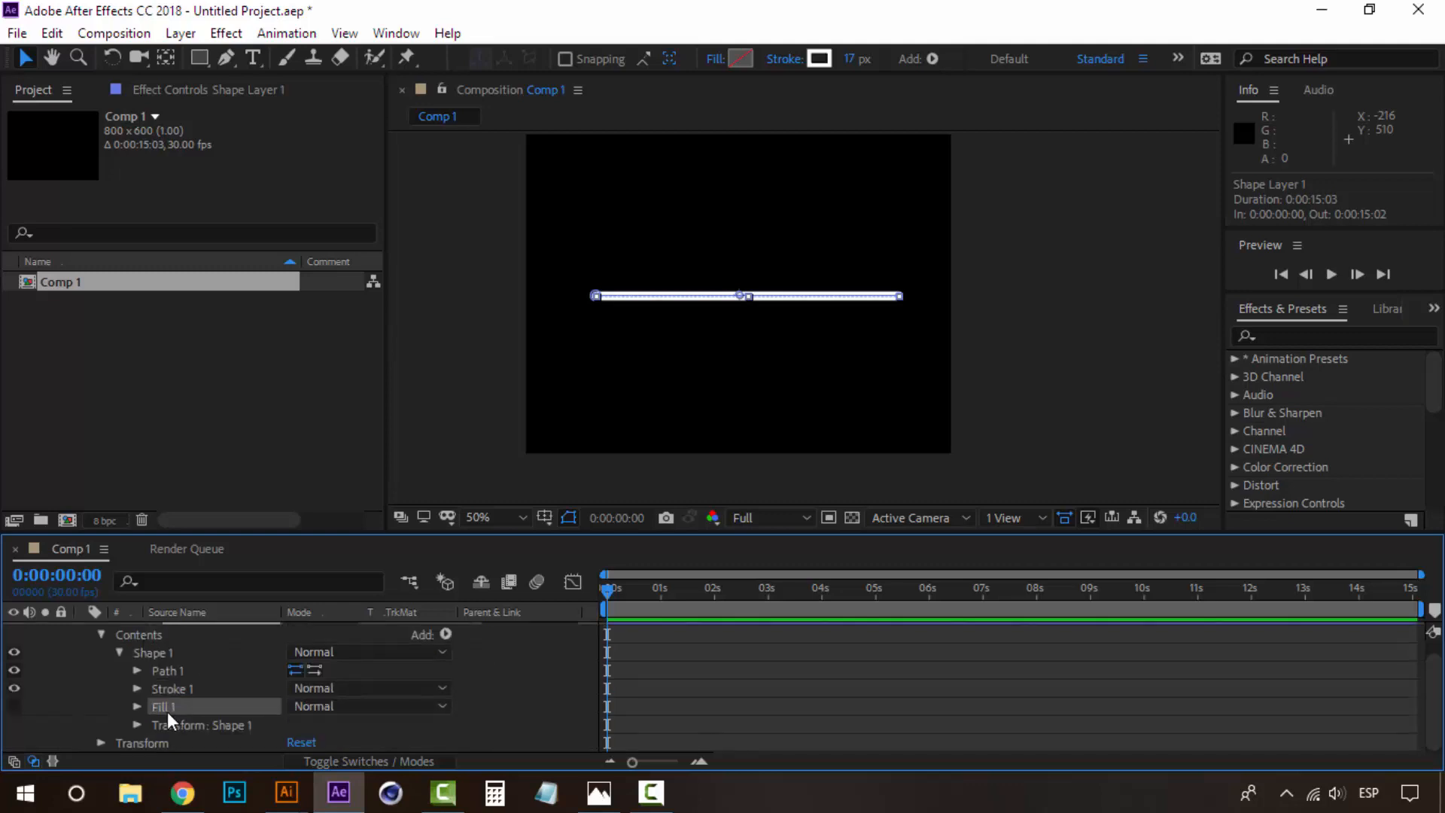
pyautogui.press('Delete')
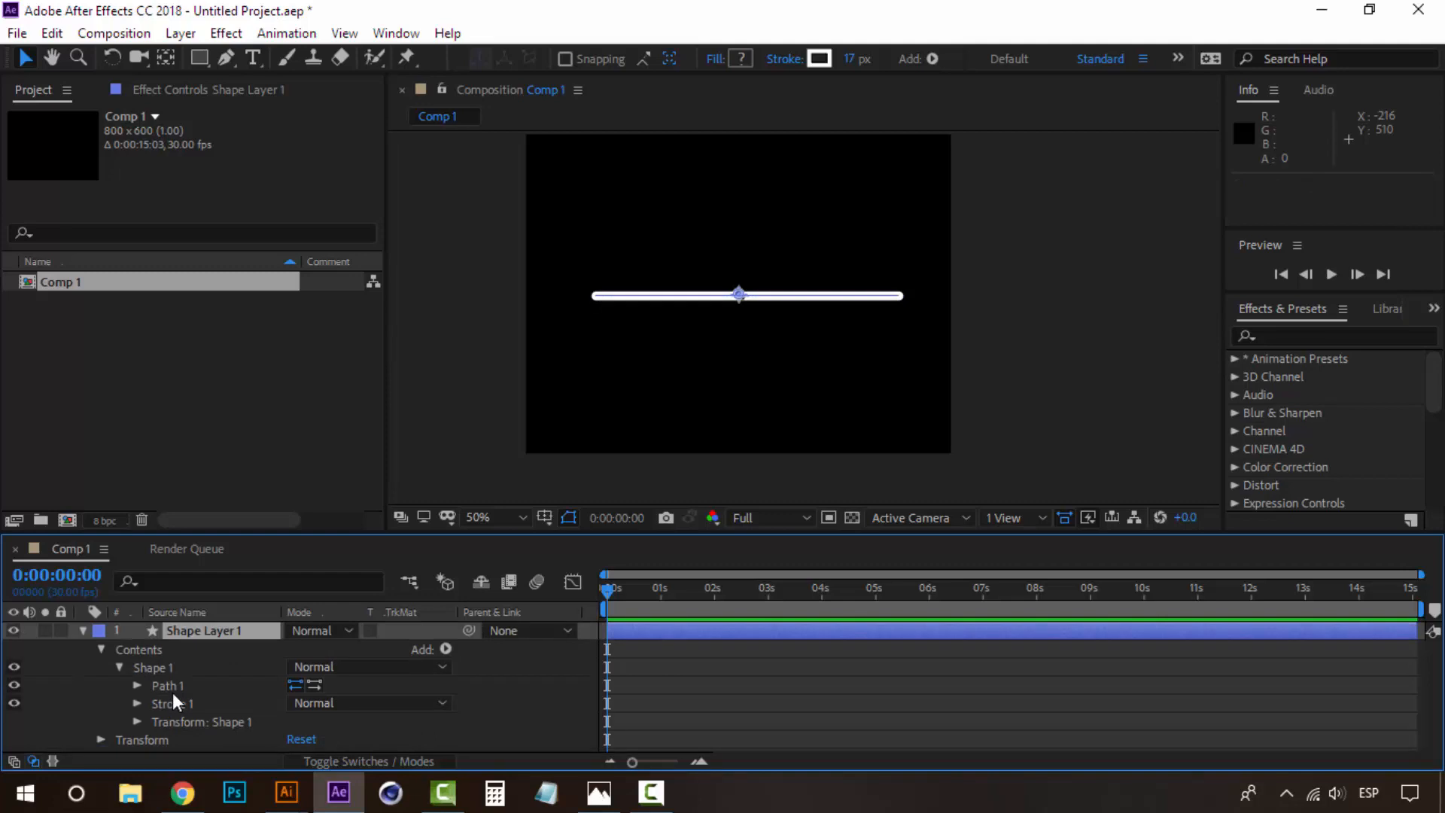
# Review the line's stroke and path, then view the reference Comp-1.gif in Fotos and return to After Effects.
pyautogui.click(173, 700)
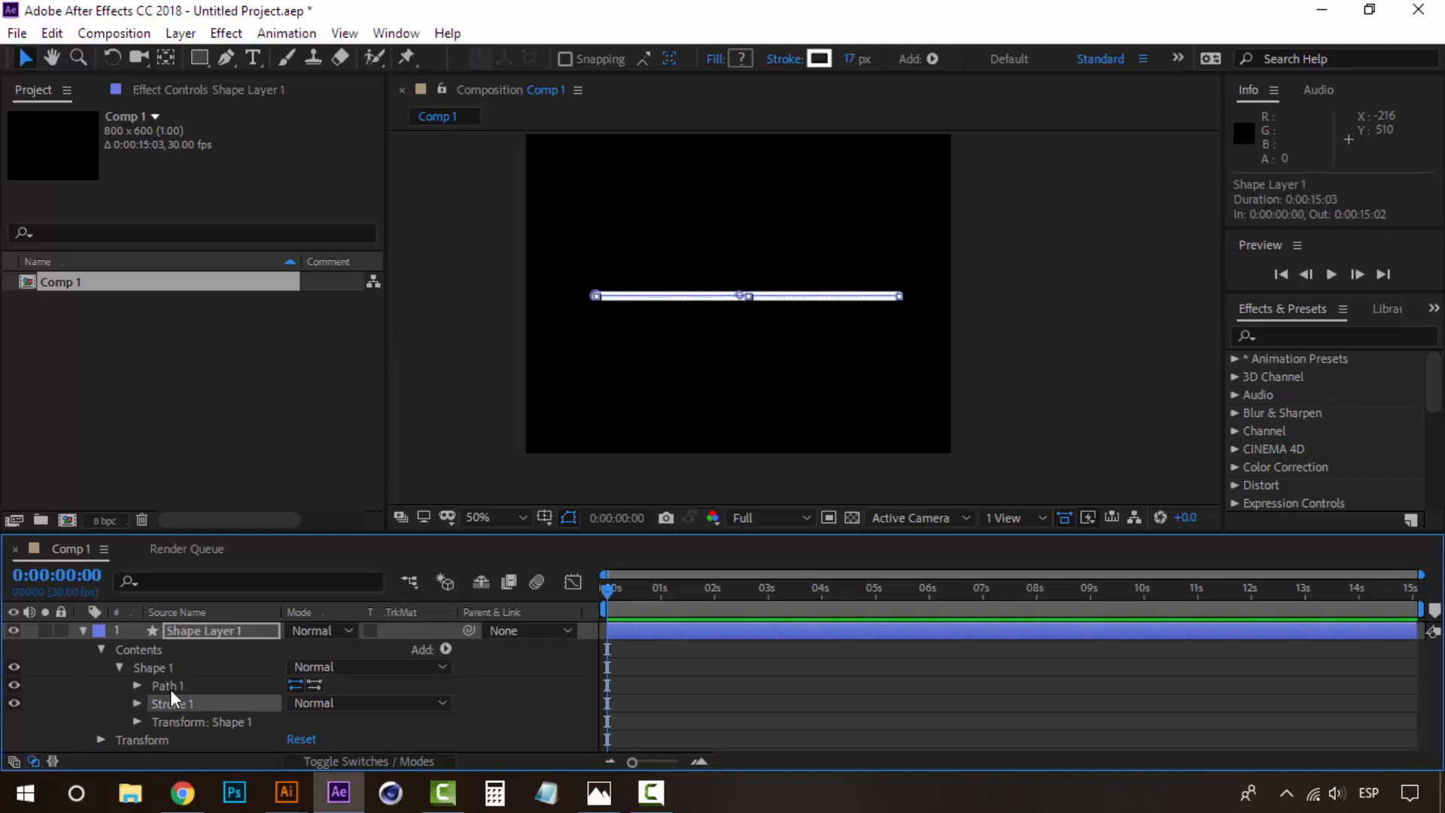
pyautogui.click(170, 688)
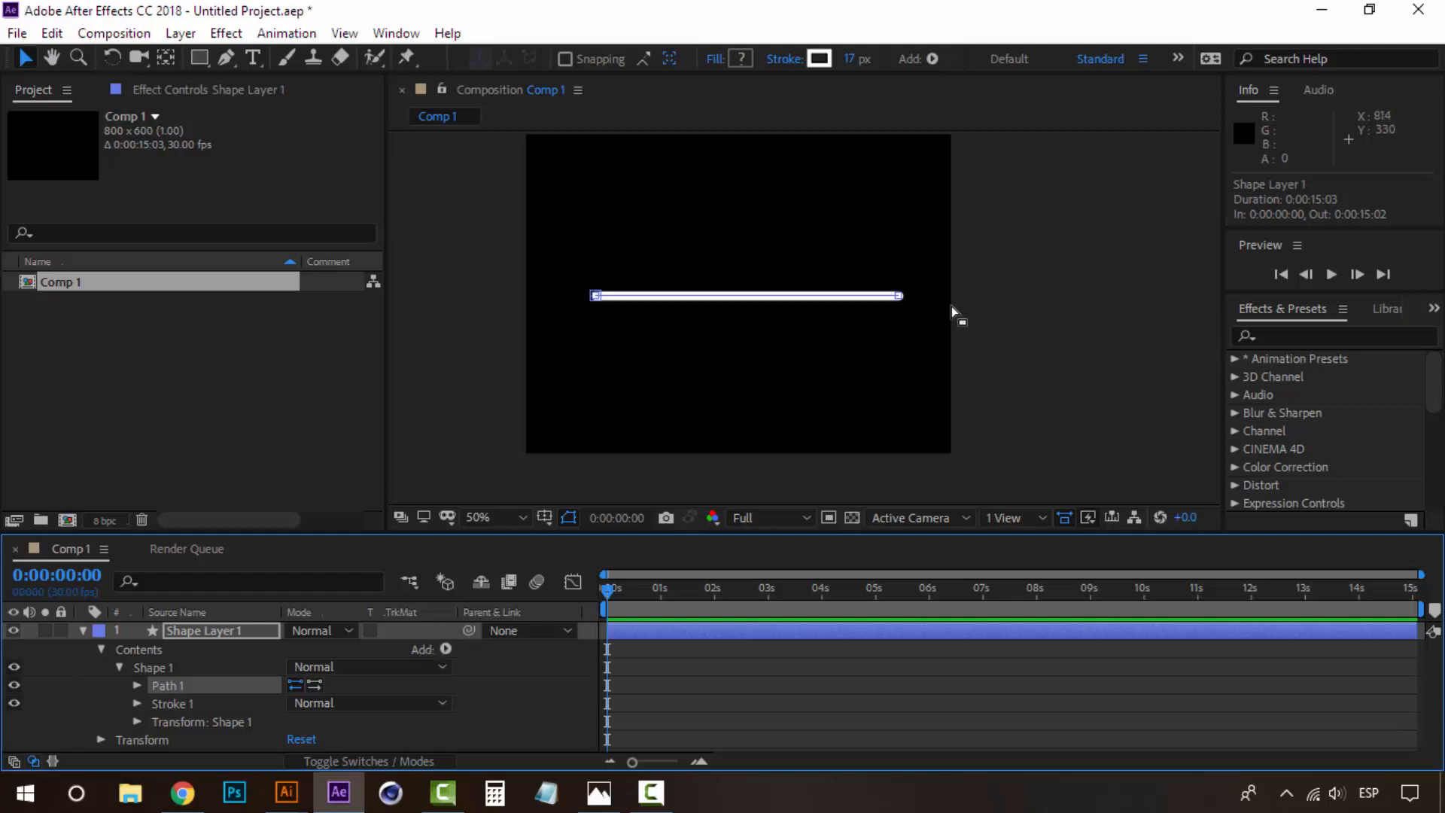
pyautogui.click(599, 793)
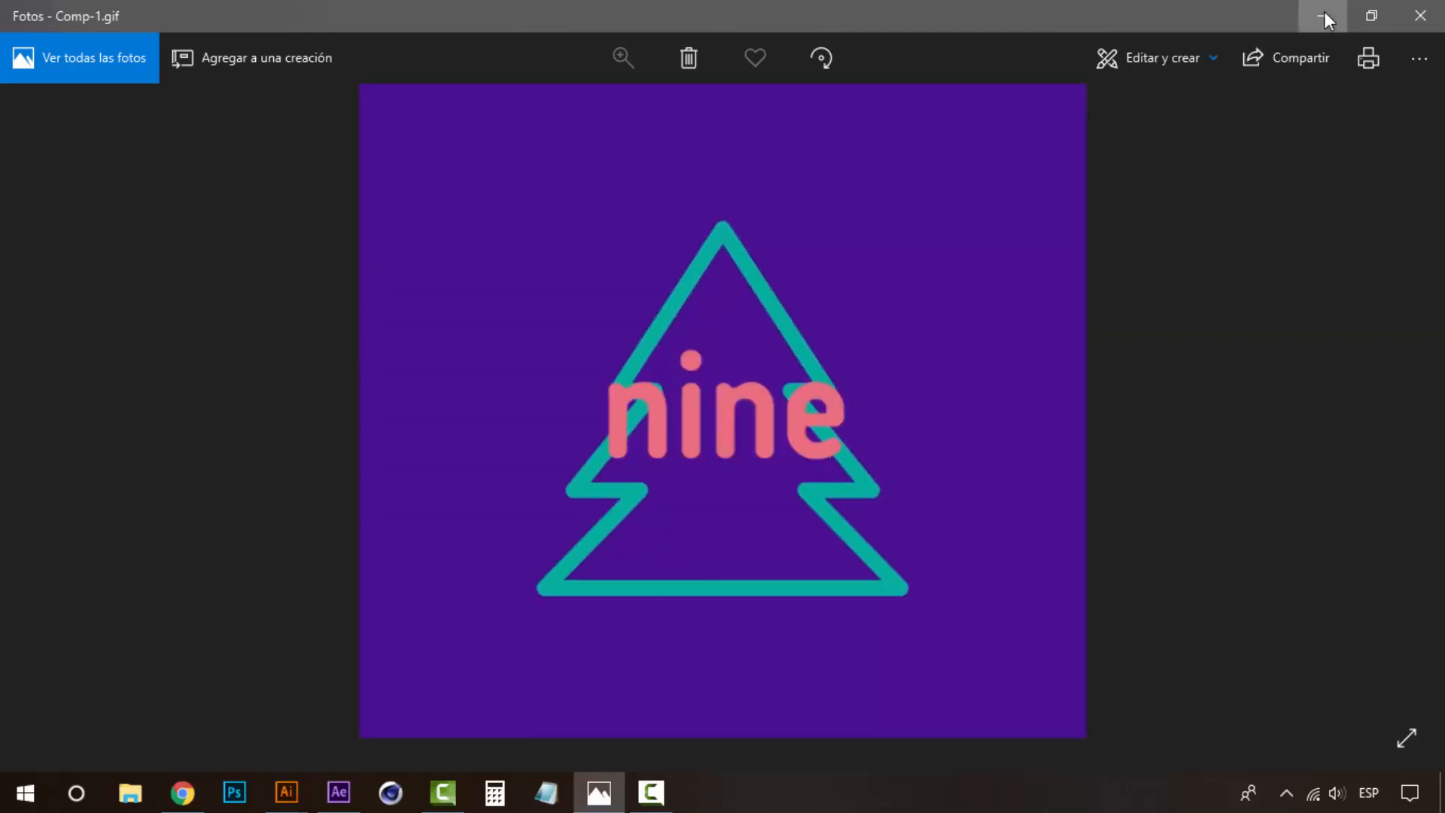
pyautogui.click(1322, 15)
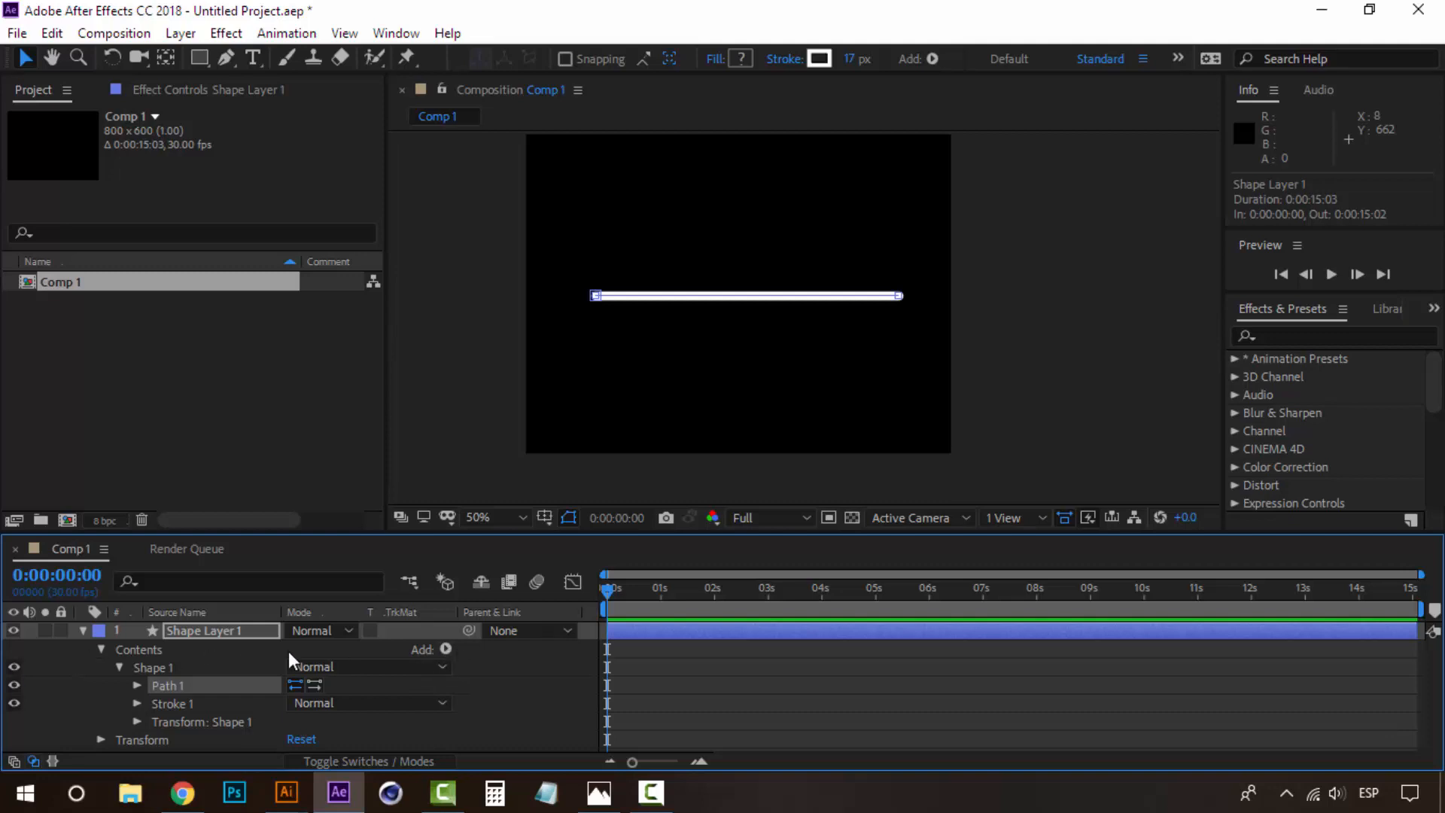
# Add a Trim Paths operator to the line's shape and expand its properties.
pyautogui.click(445, 649)
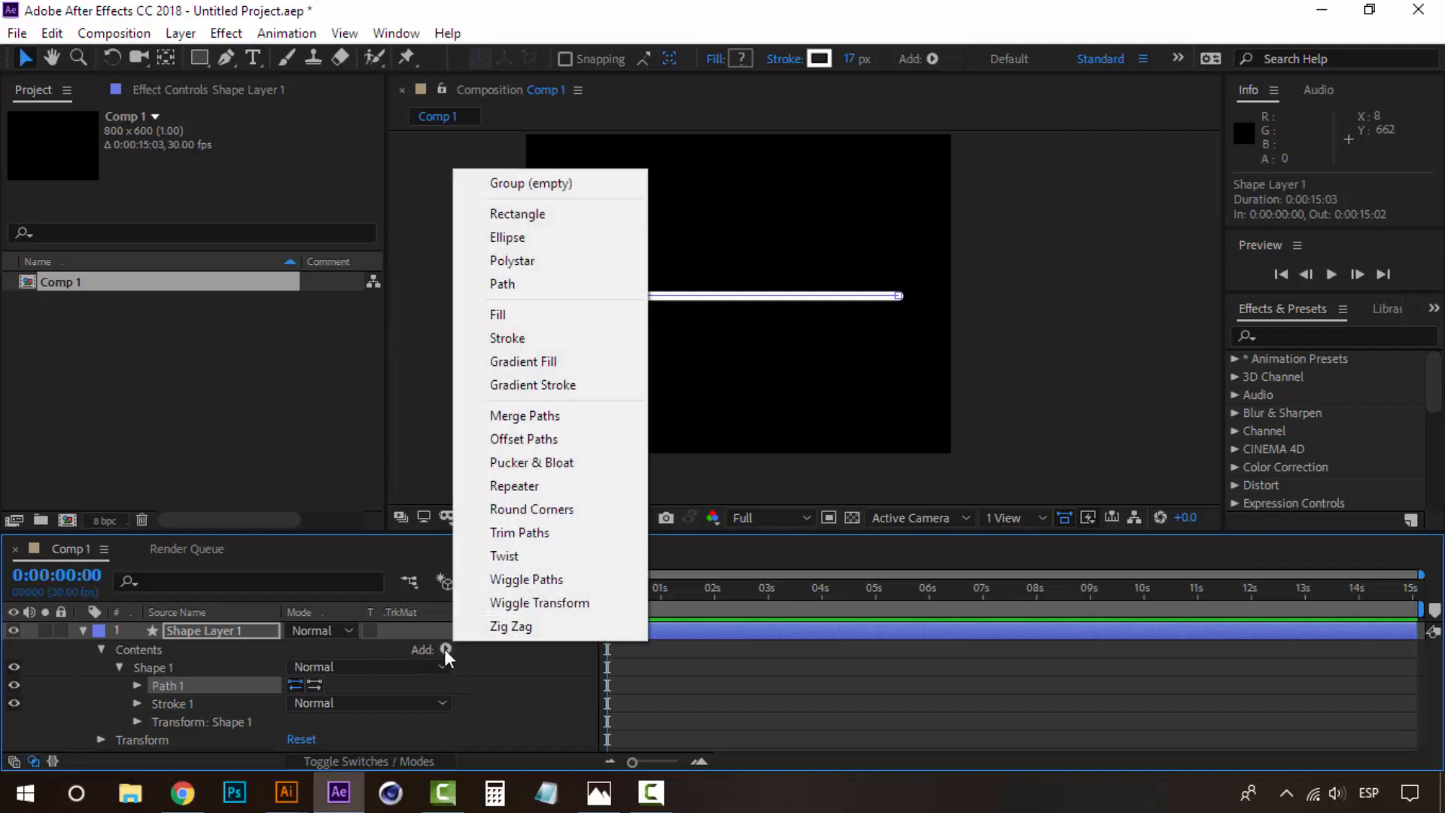
pyautogui.click(539, 536)
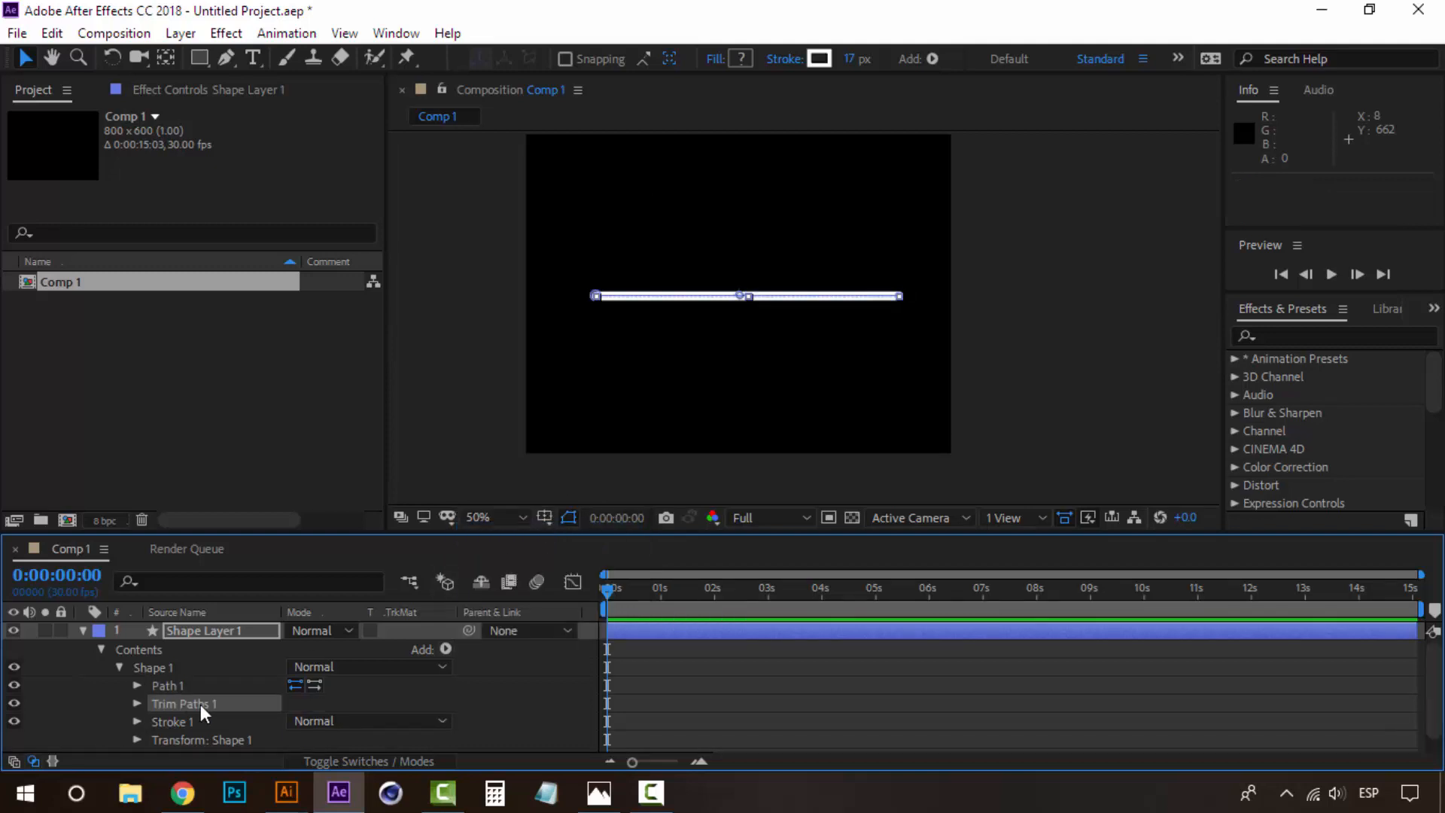
pyautogui.click(137, 704)
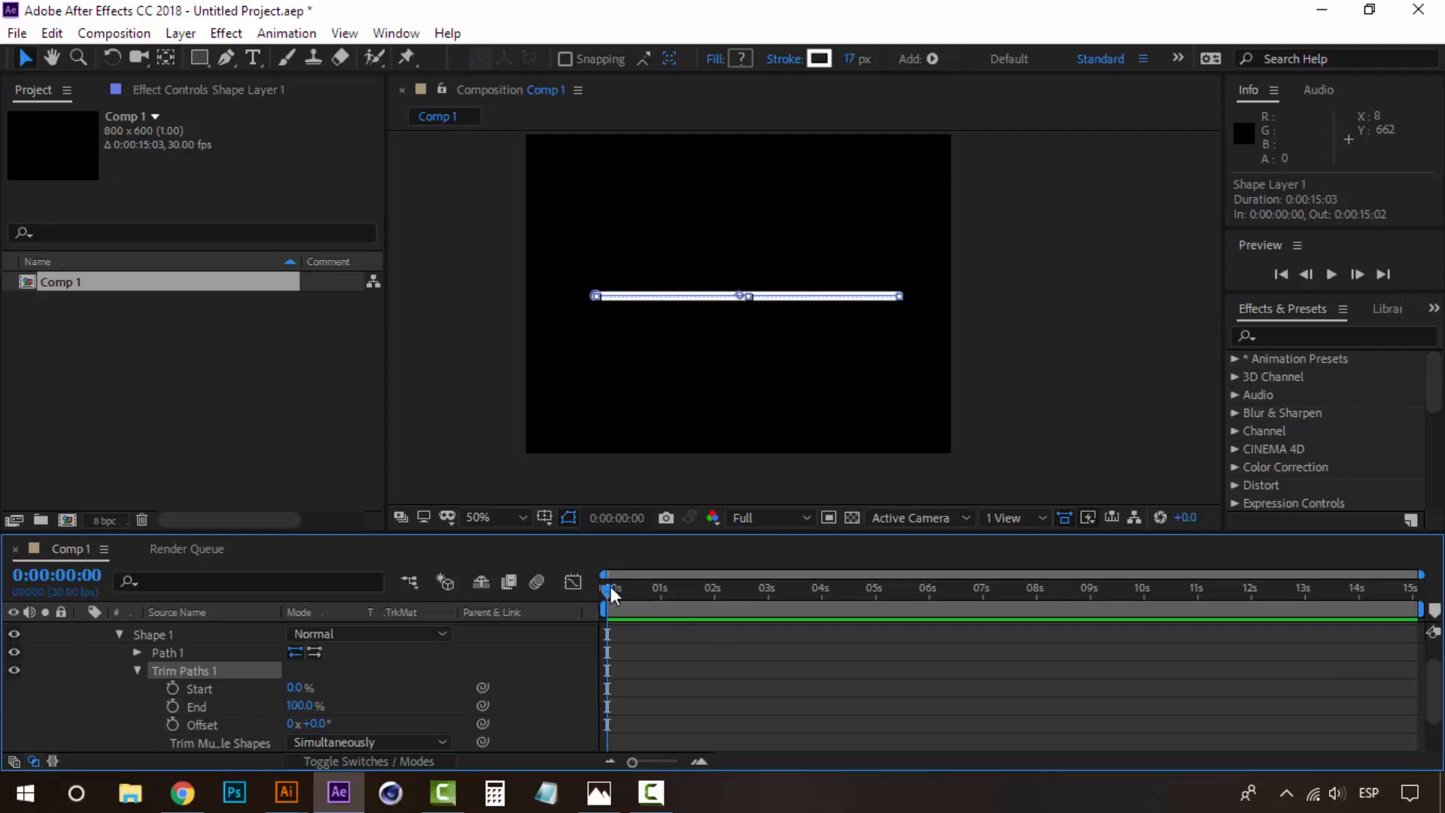
# Keyframe the Trim Paths End at 100 % on frame 0 and at 0 % on frame 15.
pyautogui.click(170, 706)
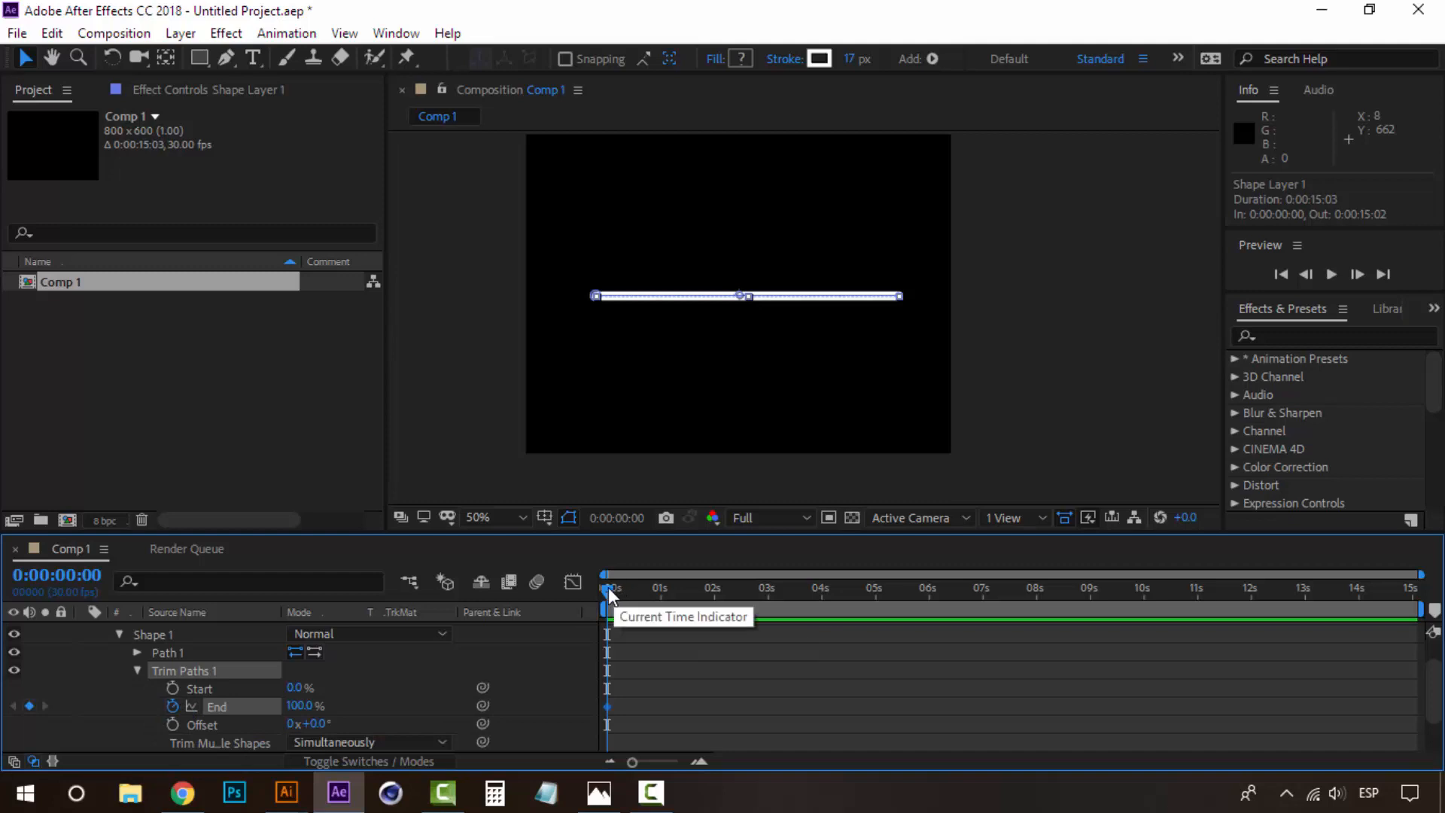
pyautogui.moveTo(608, 587); pyautogui.dragTo(619, 589)
pyautogui.click(702, 756)
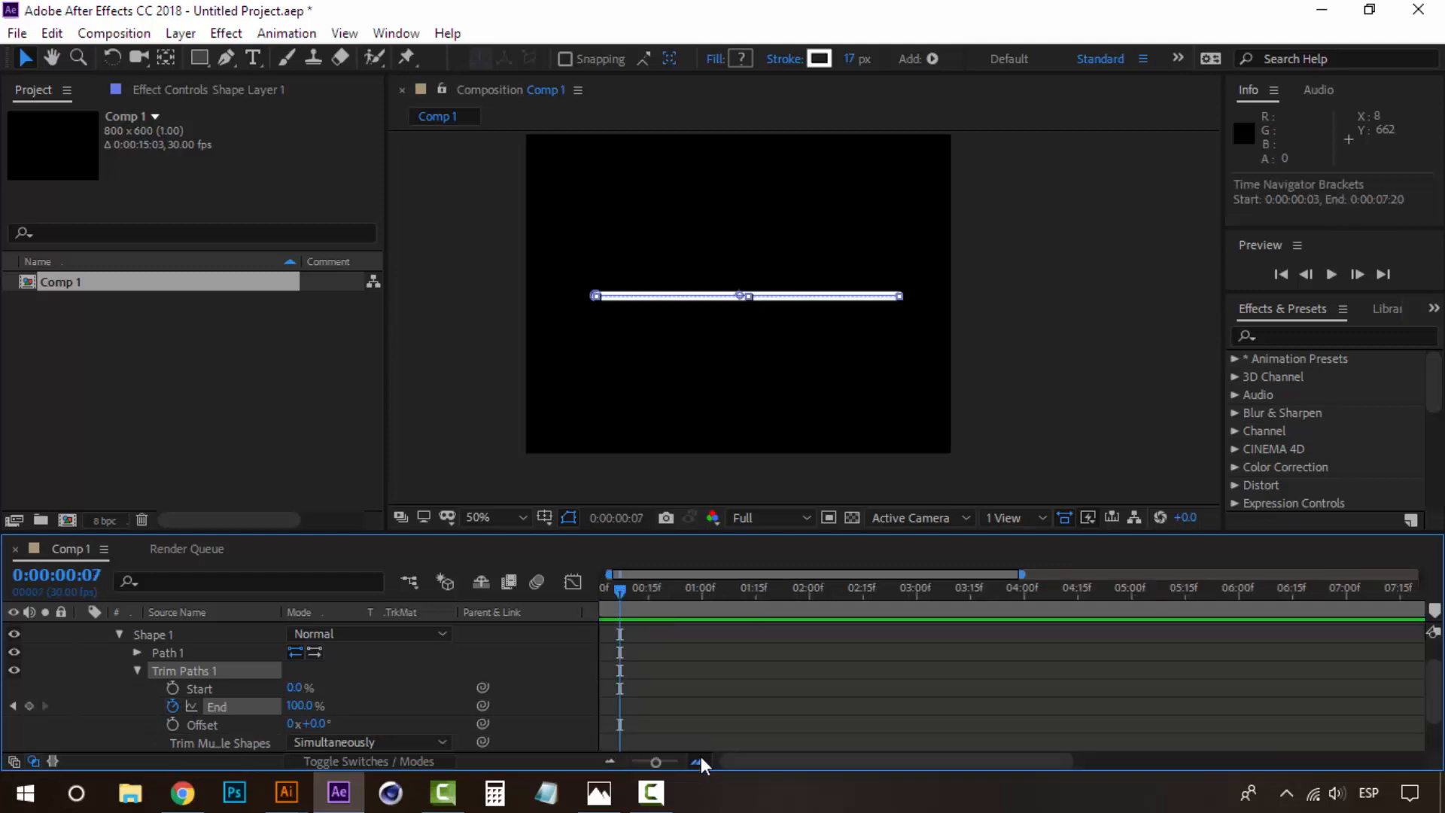
pyautogui.click(612, 761)
pyautogui.moveTo(621, 590); pyautogui.dragTo(648, 590)
pyautogui.moveTo(758, 763); pyautogui.dragTo(720, 765)
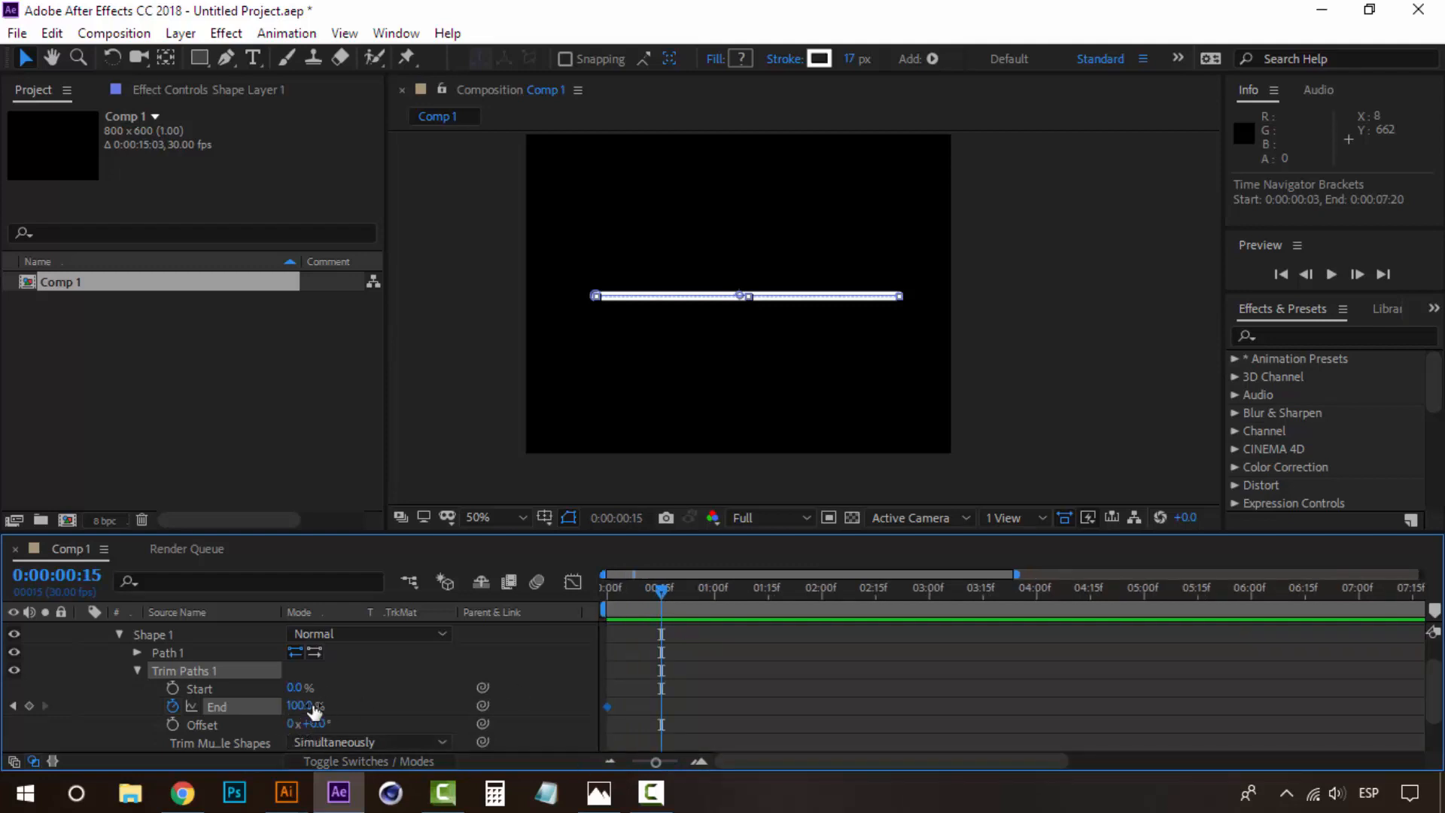
pyautogui.moveTo(314, 711); pyautogui.dragTo(105, 711)
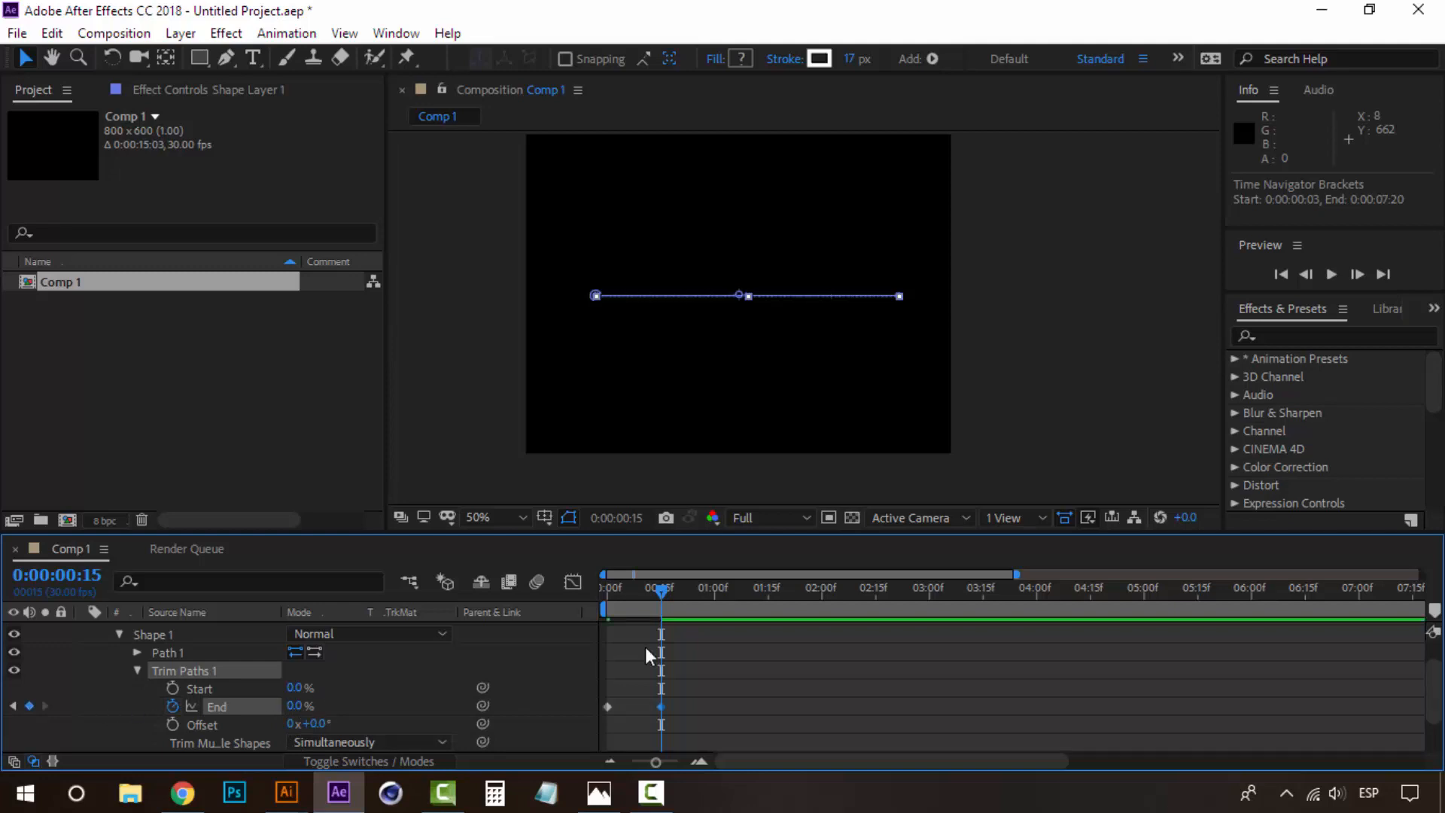
# Preview the line's trim animation from the start of the composition and return to frame 0.
pyautogui.moveTo(657, 589); pyautogui.dragTo(606, 588)
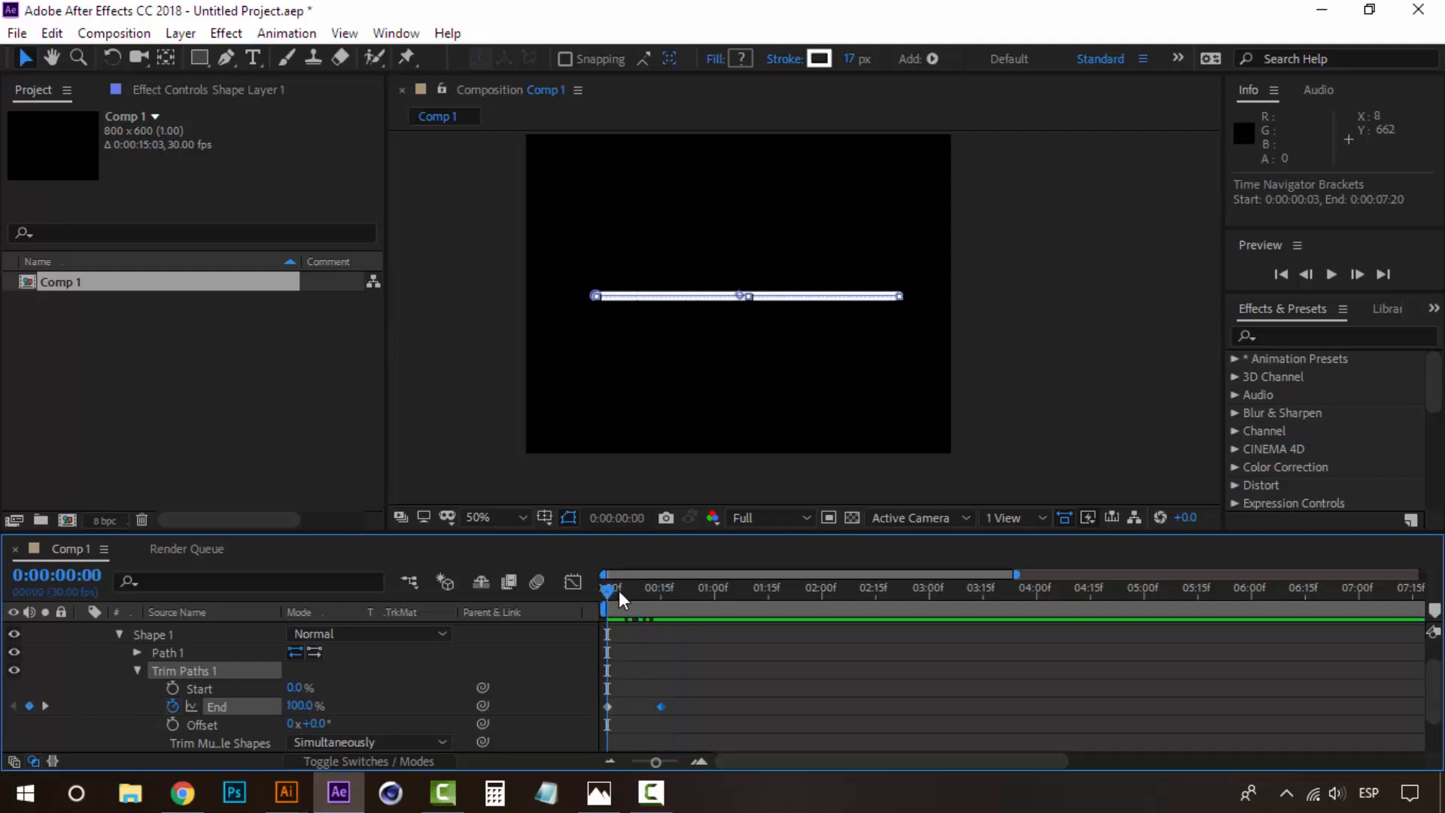
pyautogui.press('space')
pyautogui.press('space')
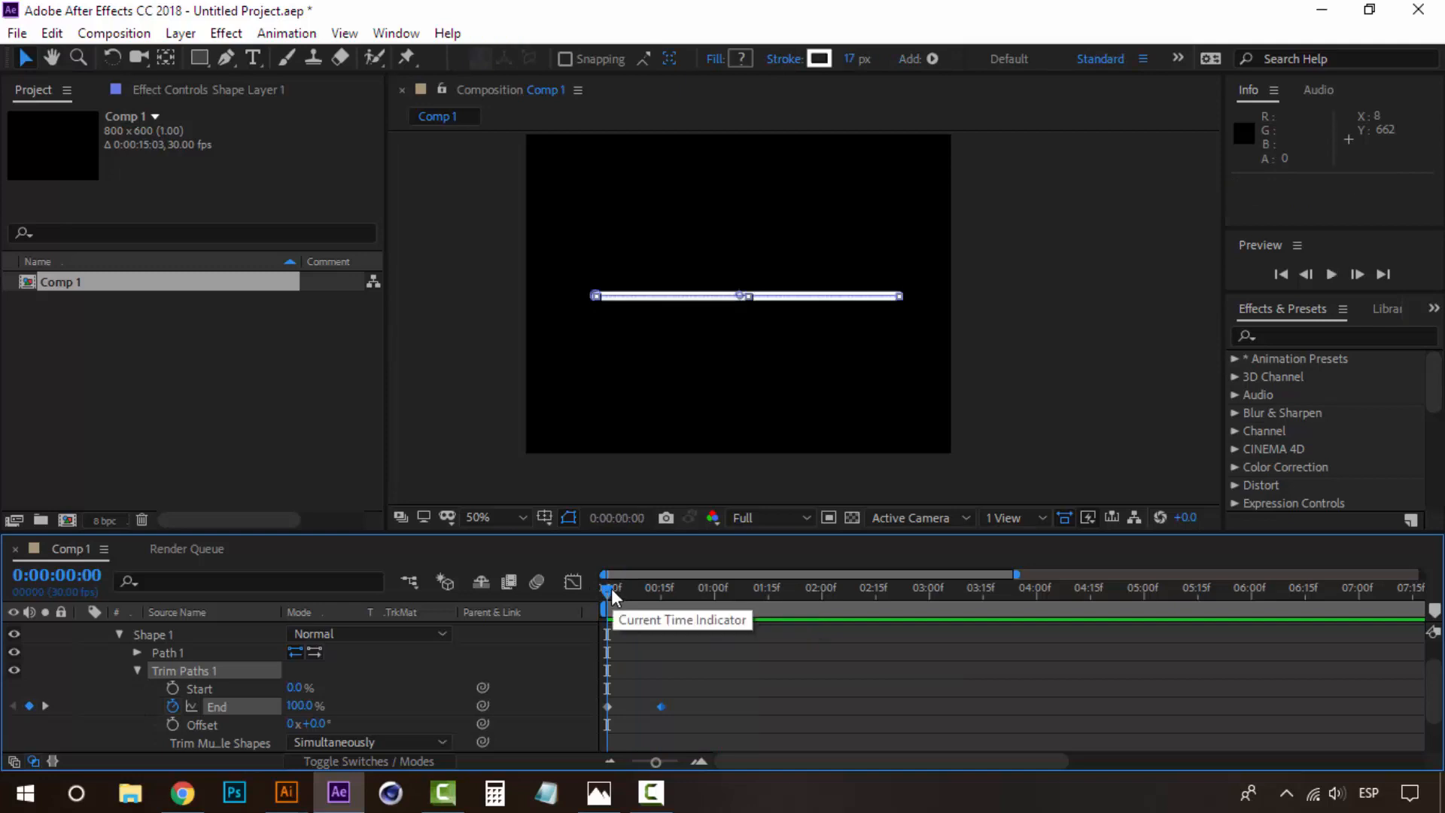
pyautogui.press('space')
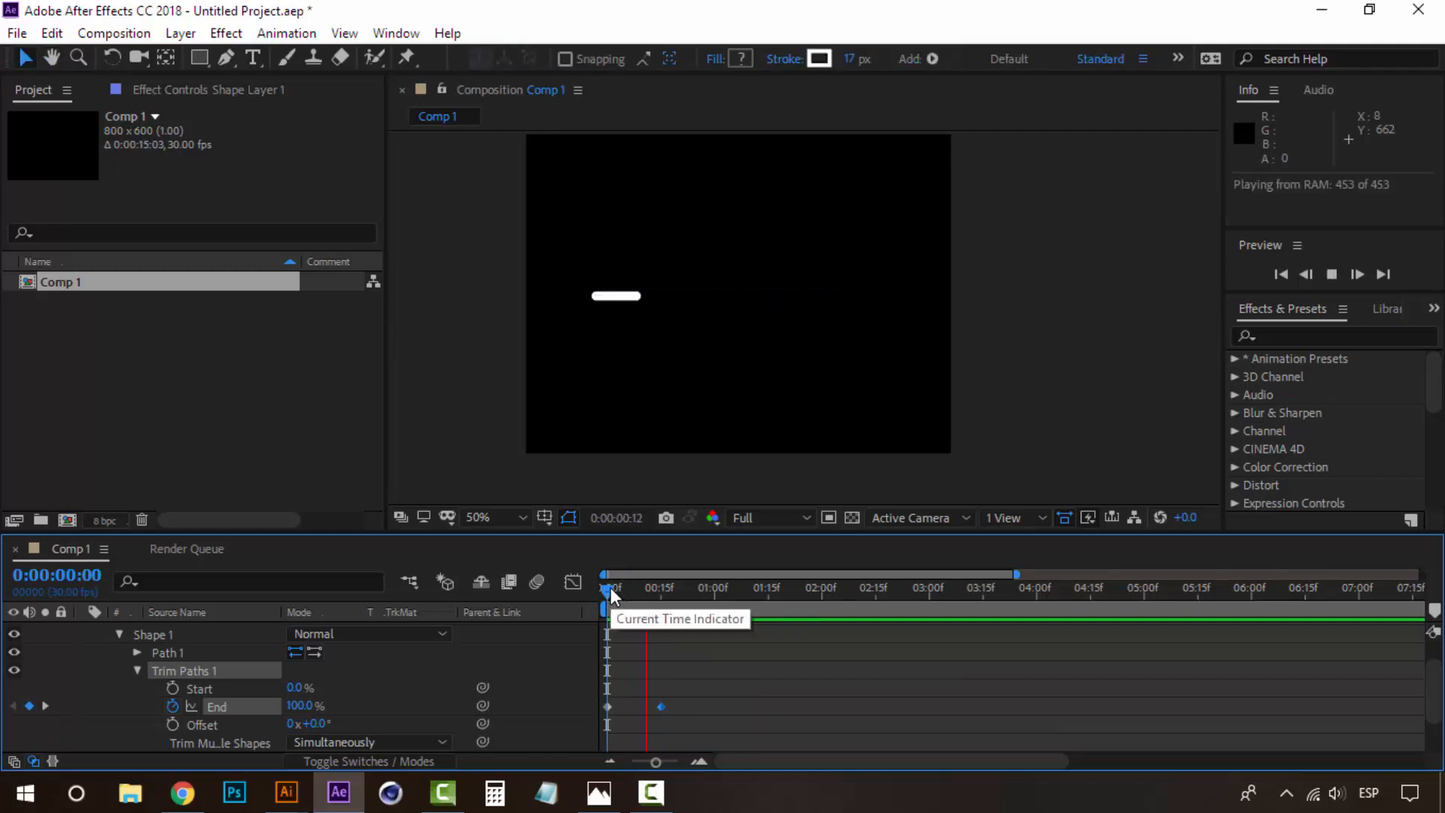
pyautogui.moveTo(609, 591)
pyautogui.mouseDown()
pyautogui.moveTo(703, 585)
pyautogui.moveTo(603, 593)
pyautogui.mouseUp()
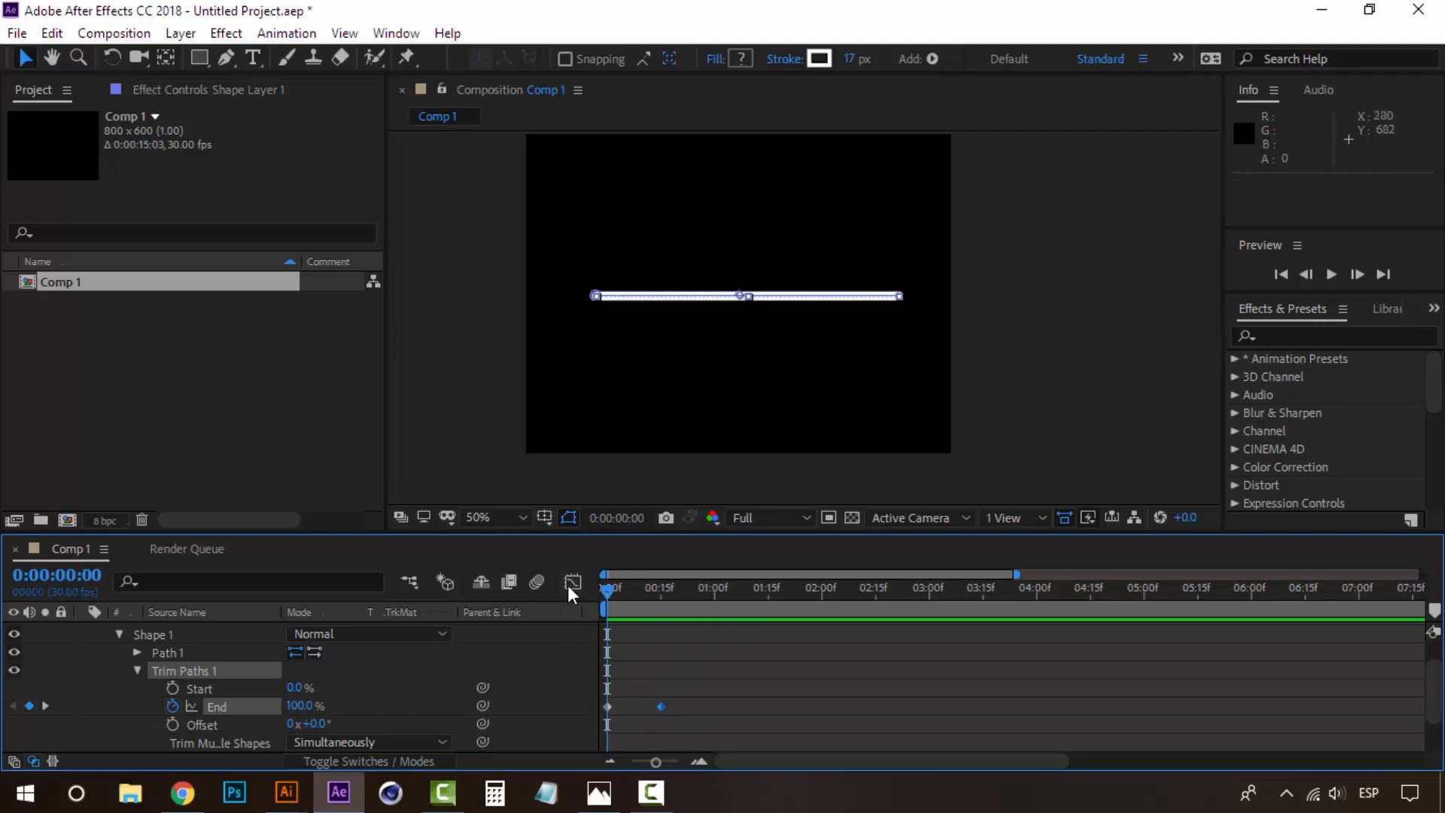
# Change the Trim Paths End keyframes to 0 % on frame 0 and 100 % on frame 15, and preview the animation.
pyautogui.moveTo(605, 593); pyautogui.dragTo(659, 592)
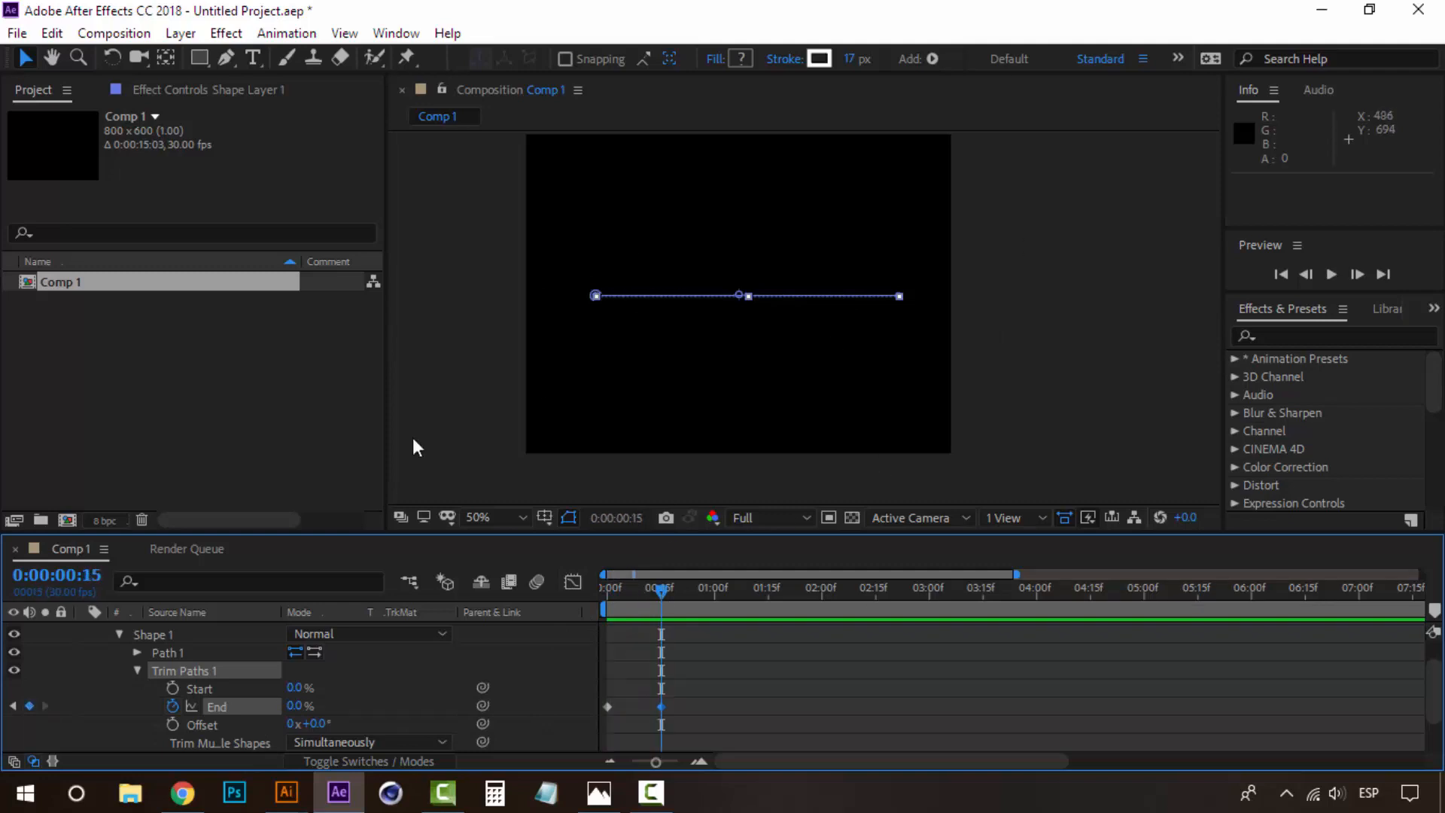
pyautogui.moveTo(661, 589); pyautogui.dragTo(518, 588)
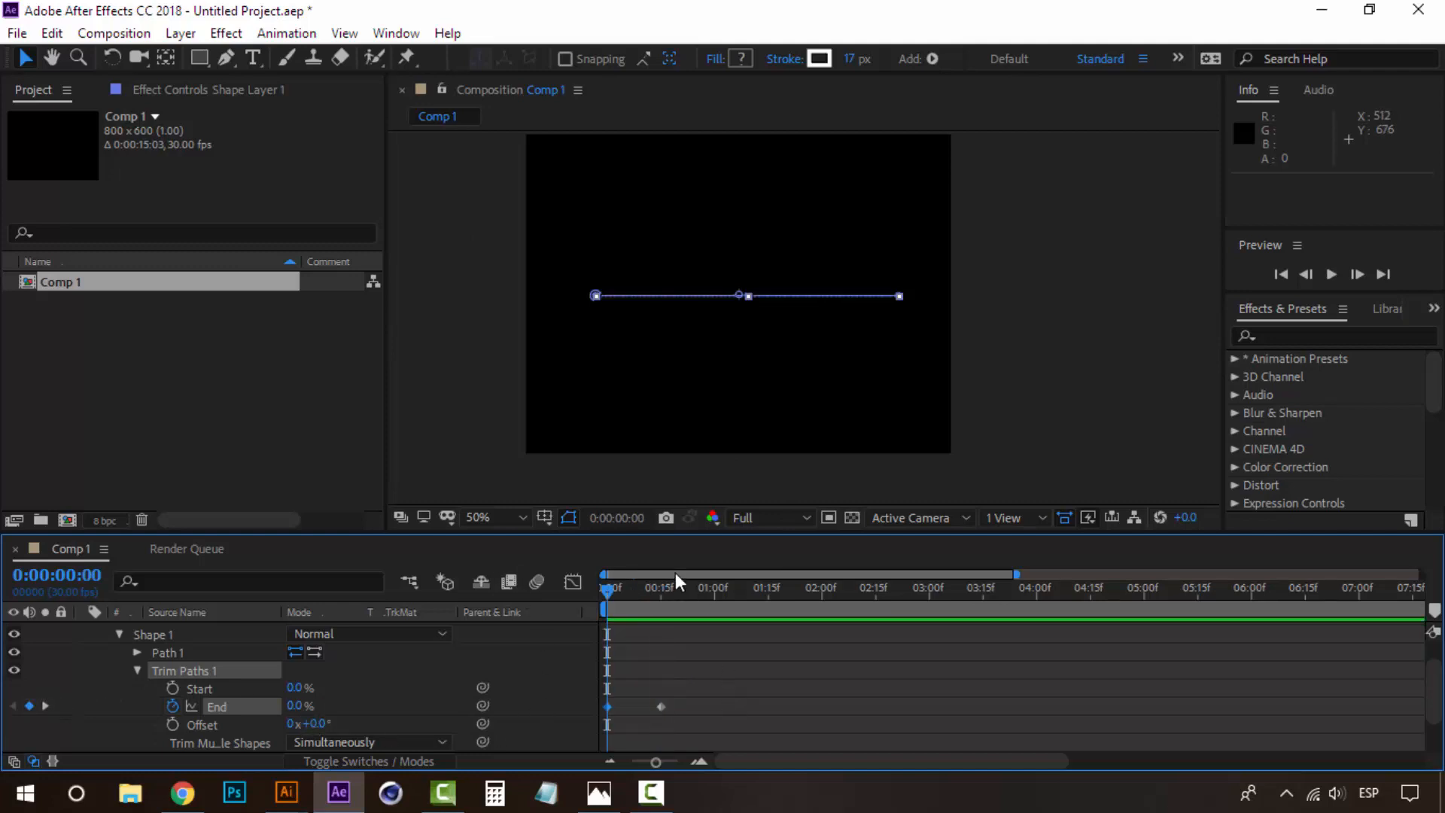
pyautogui.click(660, 589)
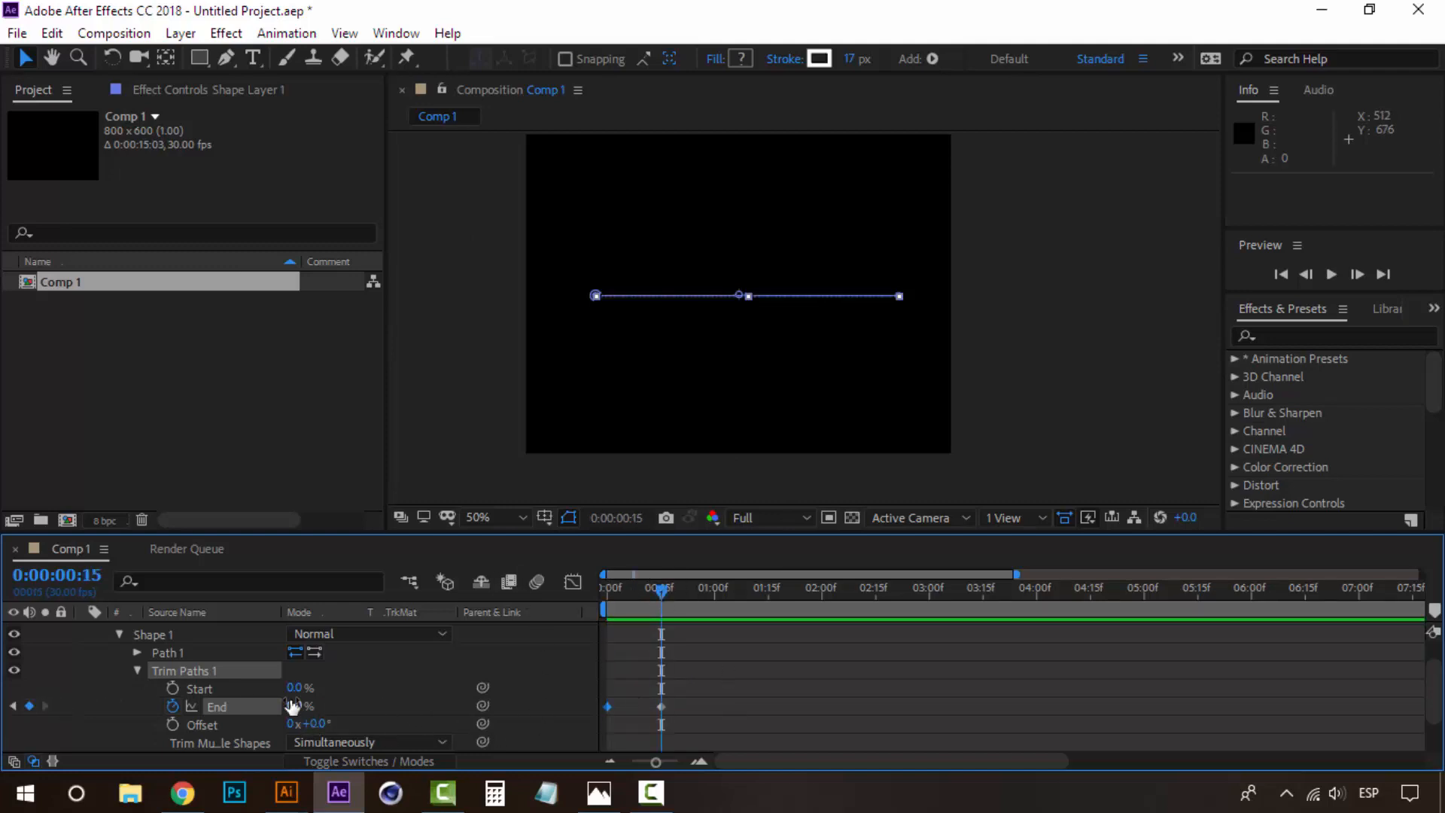
pyautogui.moveTo(292, 705); pyautogui.dragTo(518, 705)
pyautogui.moveTo(661, 593)
pyautogui.mouseDown()
pyautogui.moveTo(535, 594)
pyautogui.moveTo(683, 589)
pyautogui.moveTo(578, 593)
pyautogui.mouseUp()
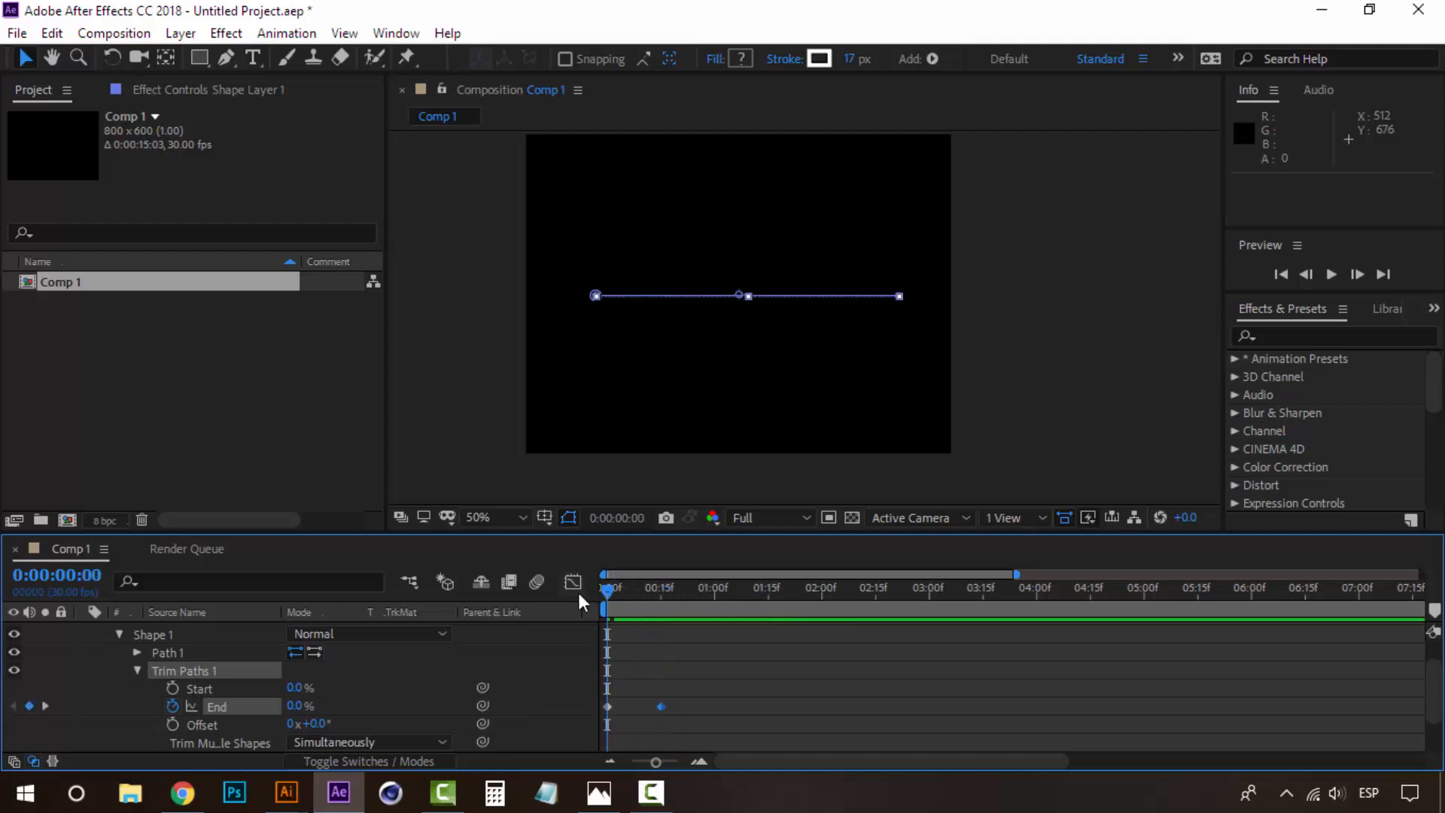
pyautogui.press('space')
pyautogui.press('space')
# Reverse the direction of the line's path and preview the trim animation from the start.
pyautogui.click(316, 653)
pyautogui.press('space')
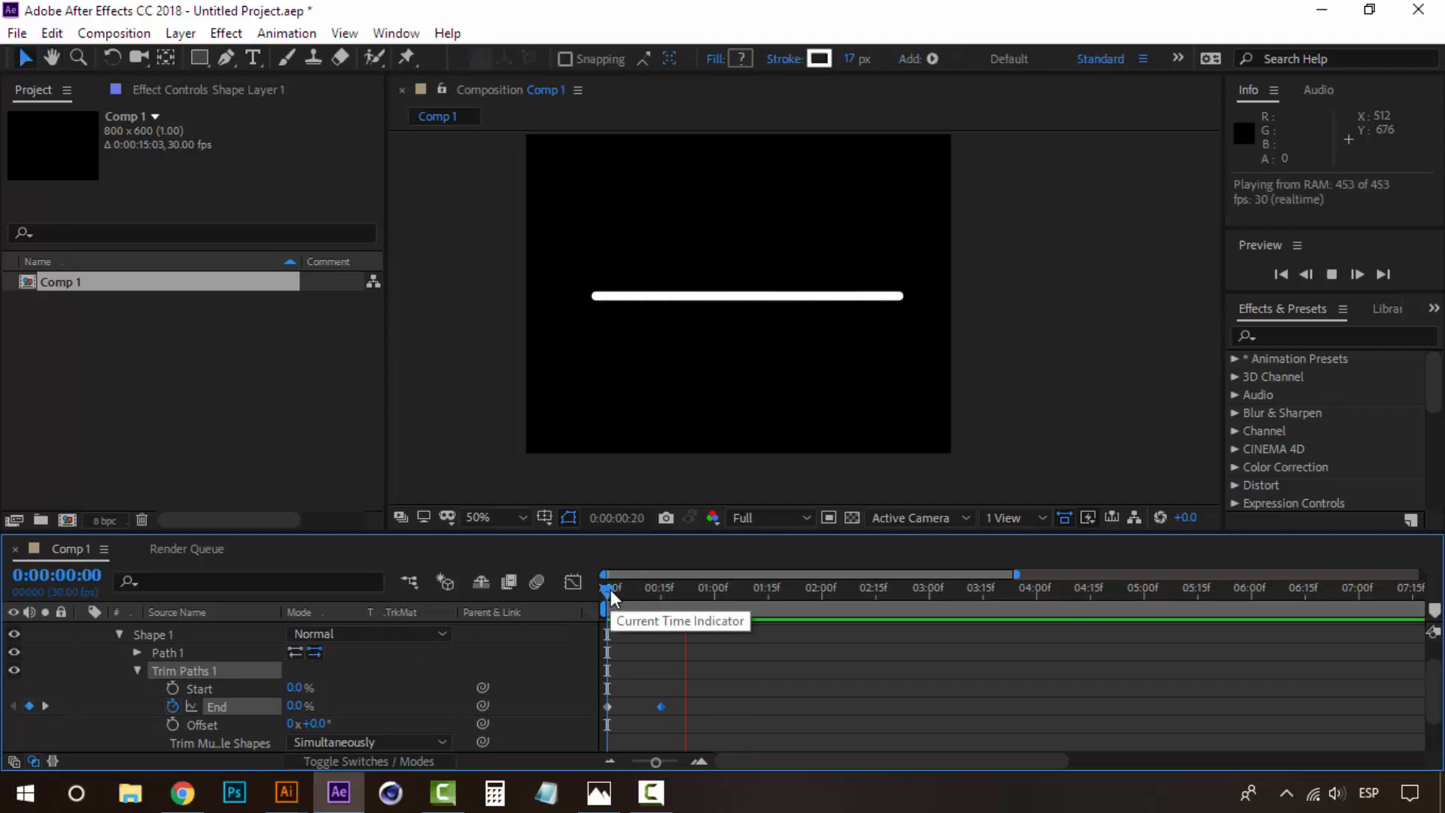
pyautogui.press('space')
pyautogui.press('space')
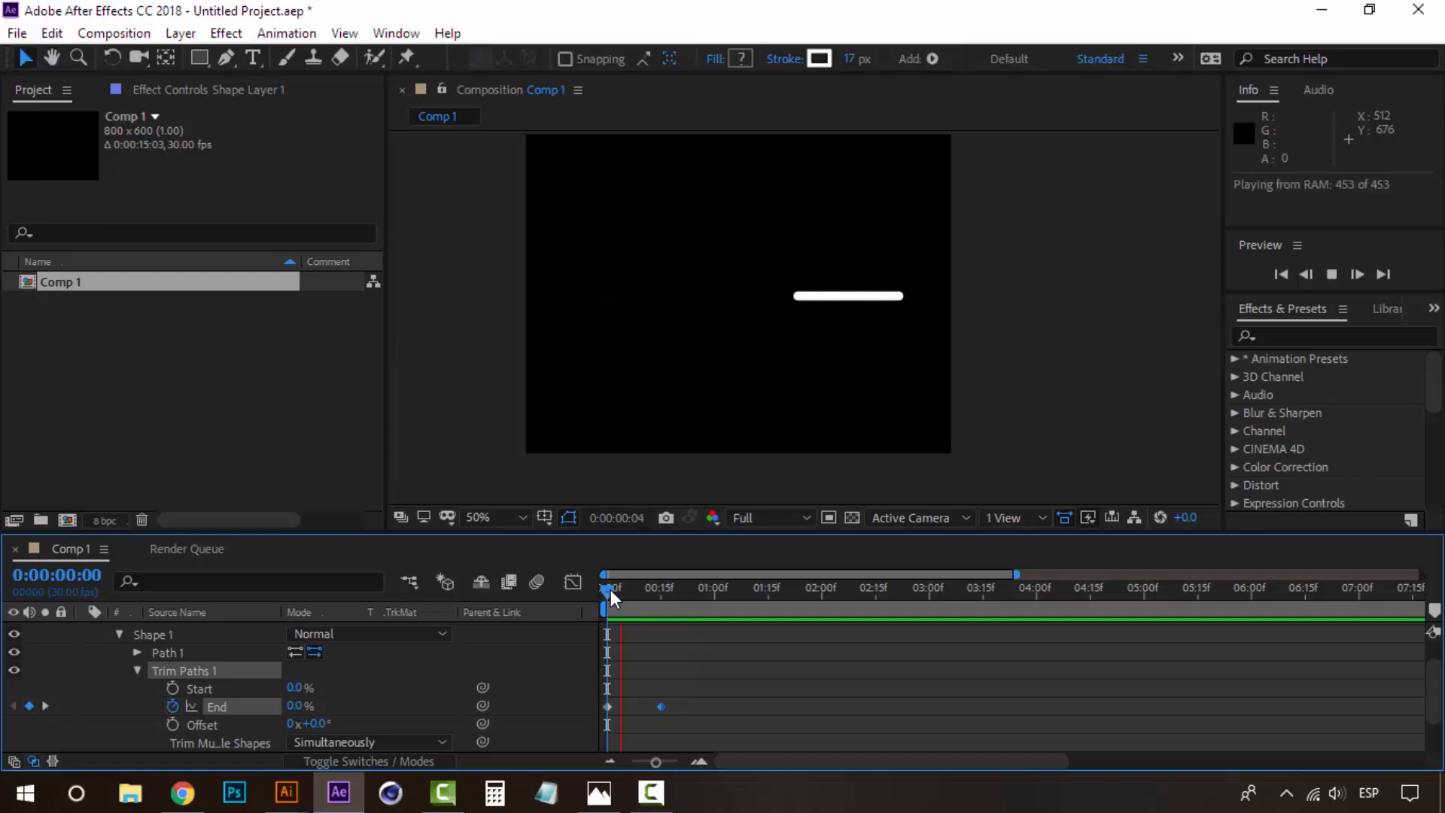
pyautogui.press('space')
pyautogui.press('space')
pyautogui.press('space')
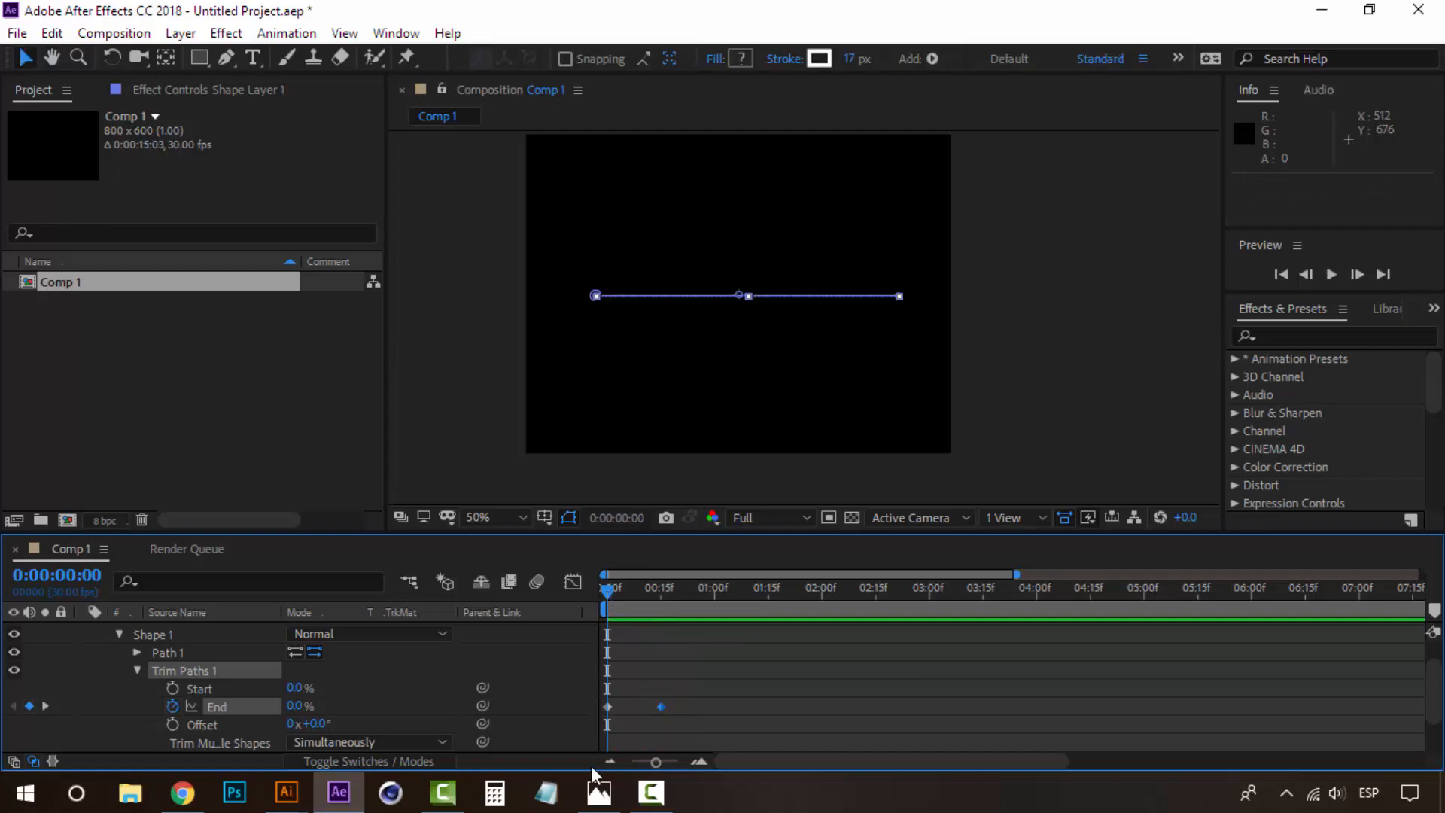
# Check the reference GIF and keyframe the Trim Paths Start at 0 % on frame 15 and 100 % on 0:00:01:00.
pyautogui.click(600, 796)
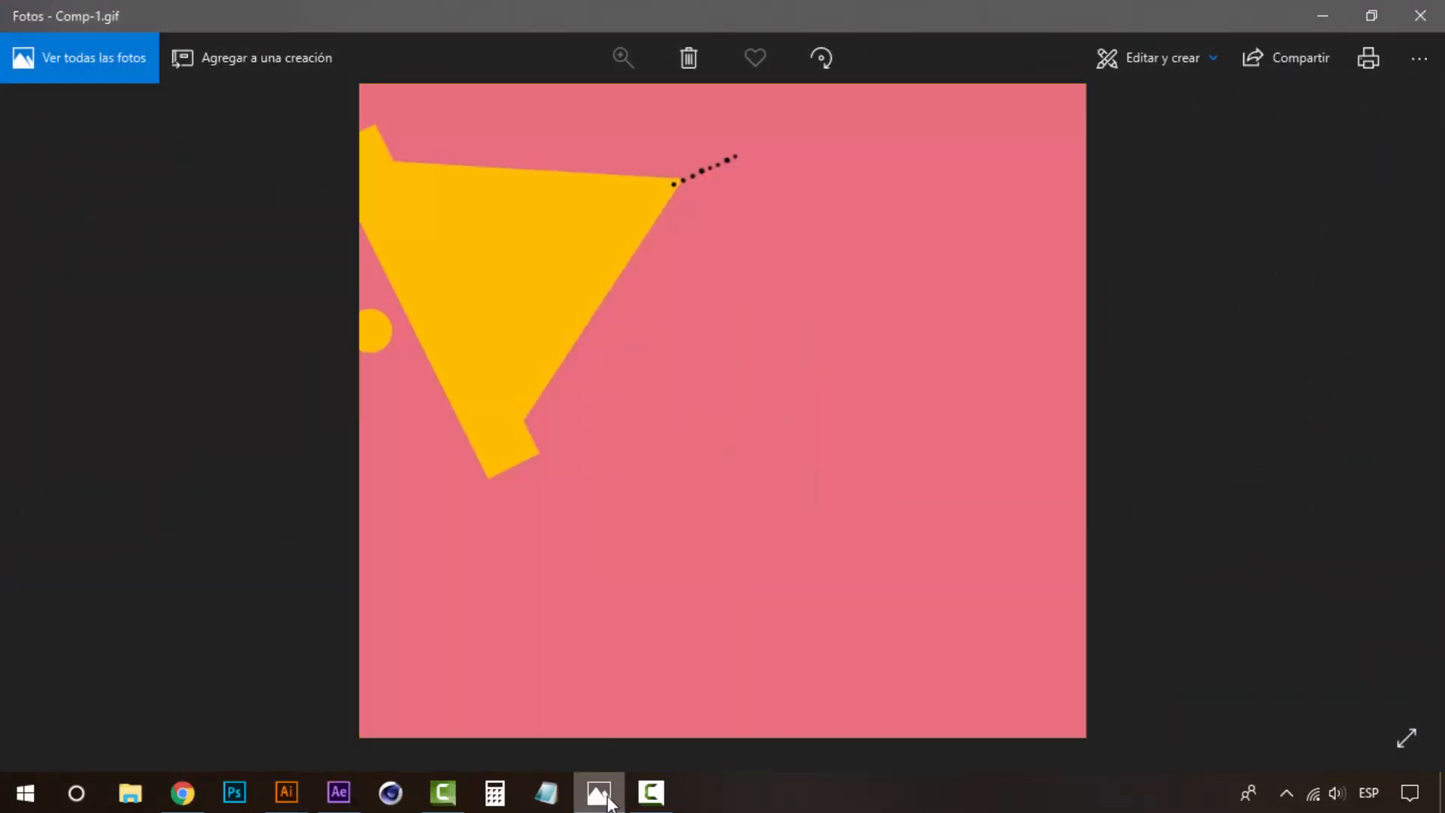
pyautogui.click(606, 802)
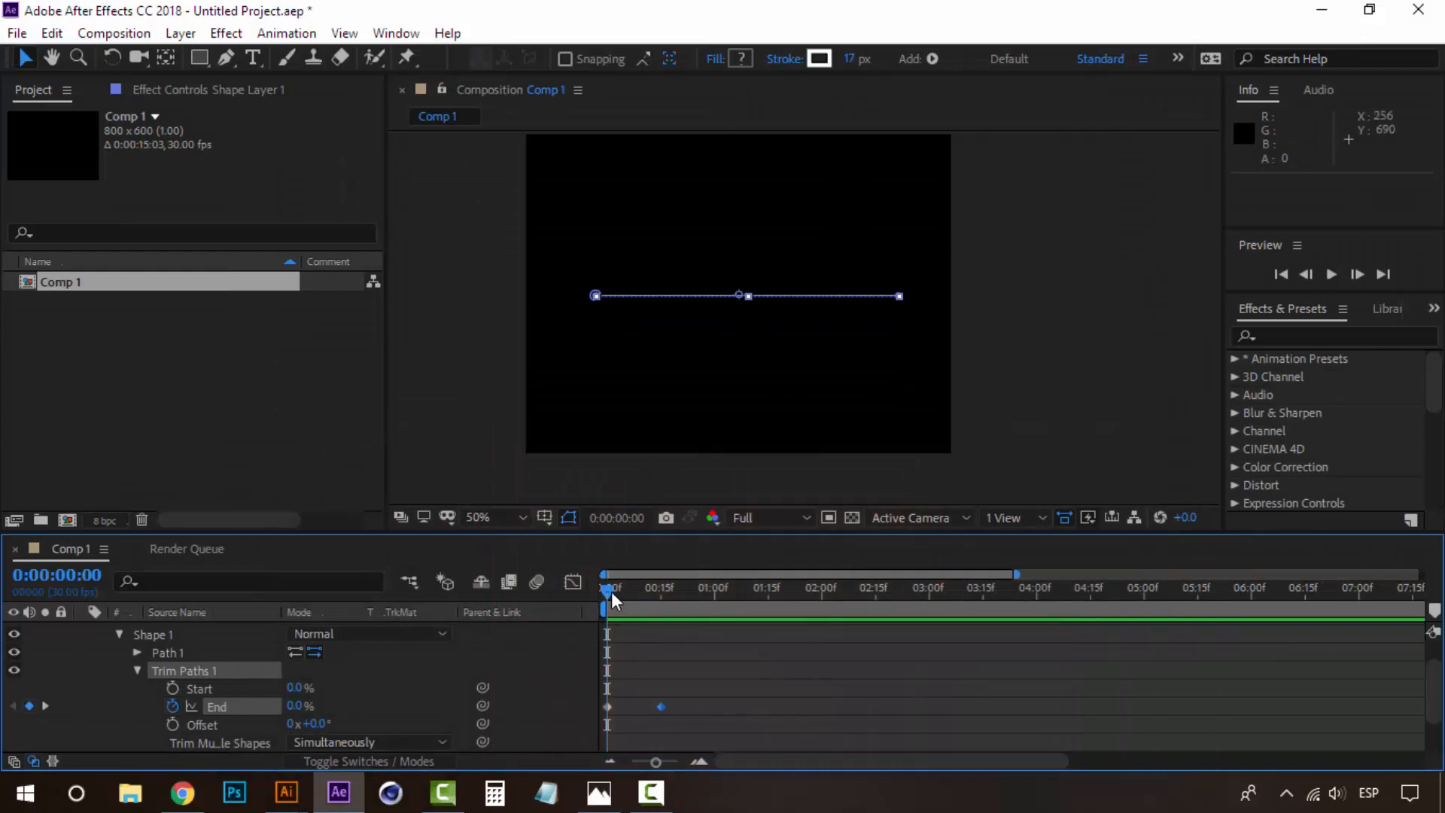
pyautogui.moveTo(611, 591); pyautogui.dragTo(663, 590)
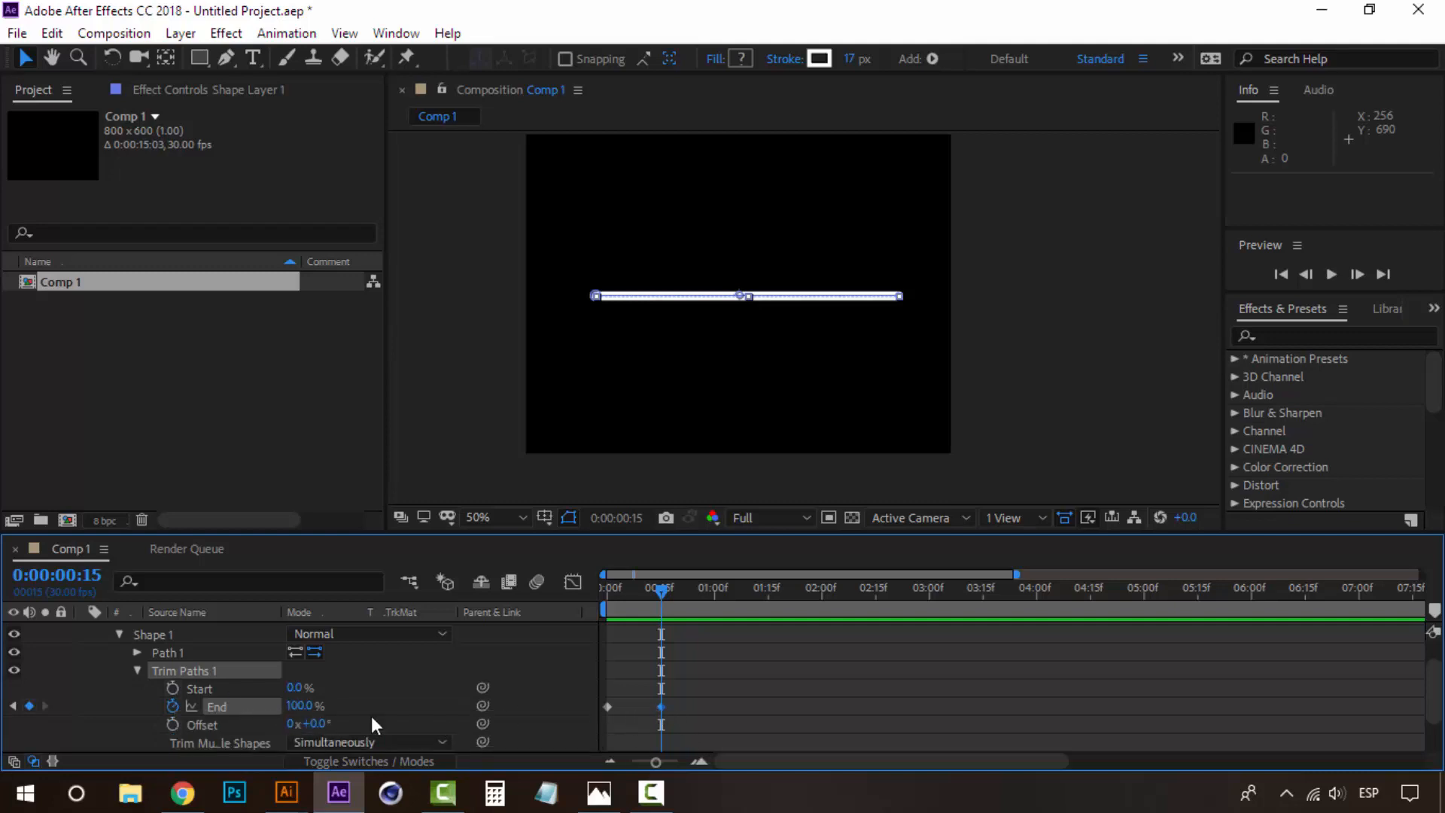
pyautogui.click(173, 687)
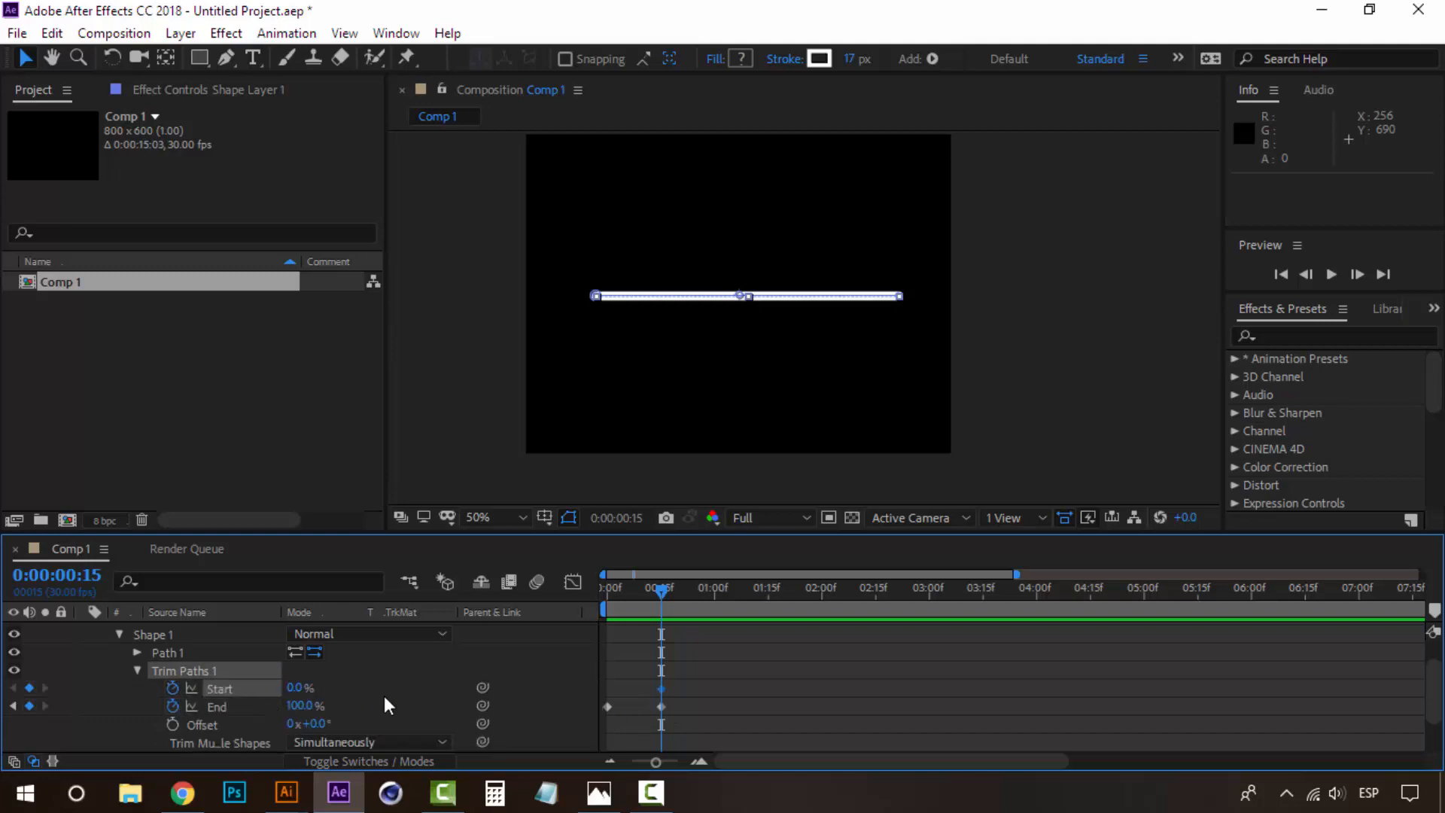
pyautogui.moveTo(665, 588); pyautogui.dragTo(719, 589)
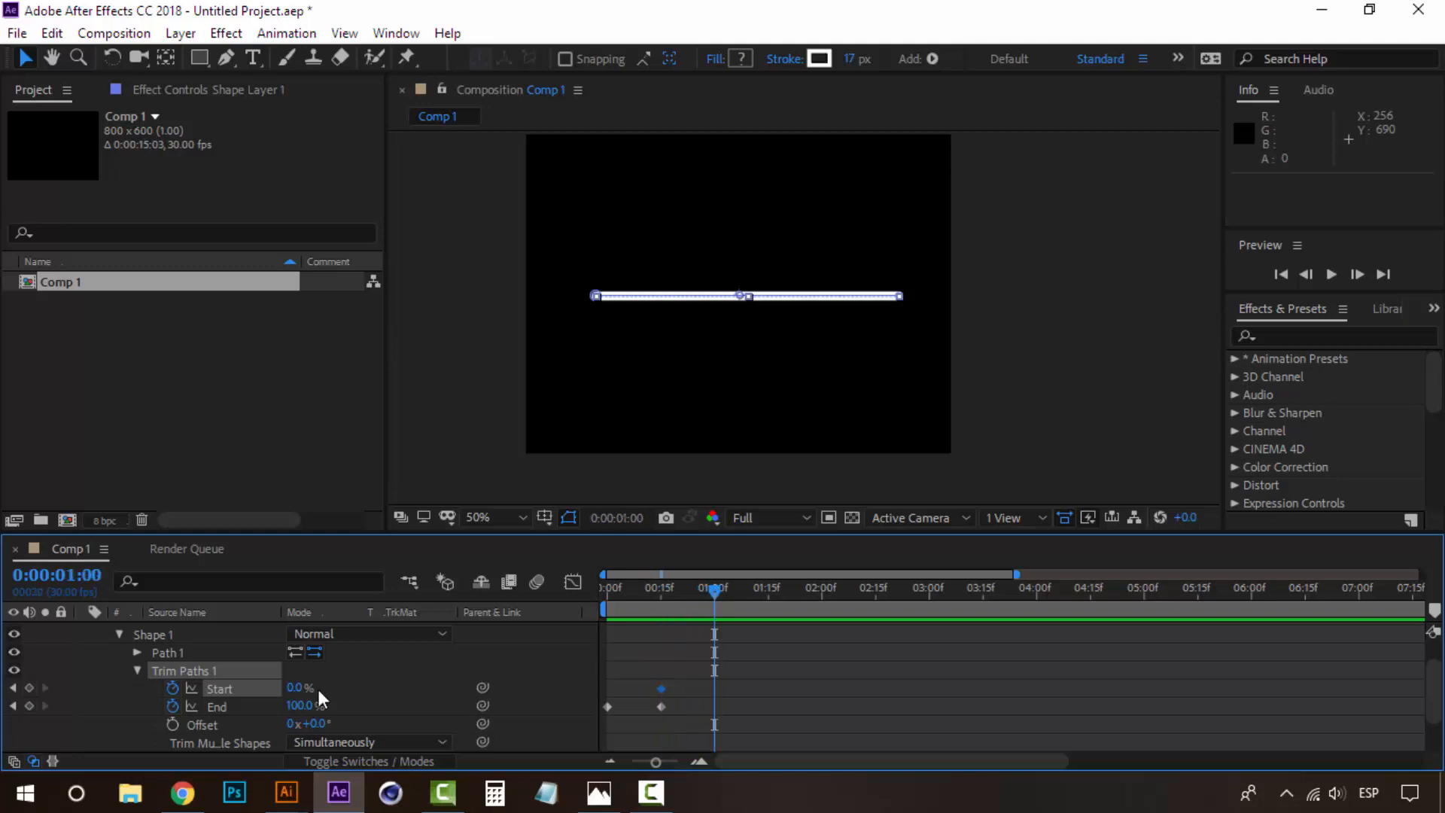
pyautogui.moveTo(296, 689); pyautogui.dragTo(647, 662)
# Preview the line's combined Start and End trim animation from the beginning of the composition.
pyautogui.moveTo(666, 594); pyautogui.dragTo(590, 589)
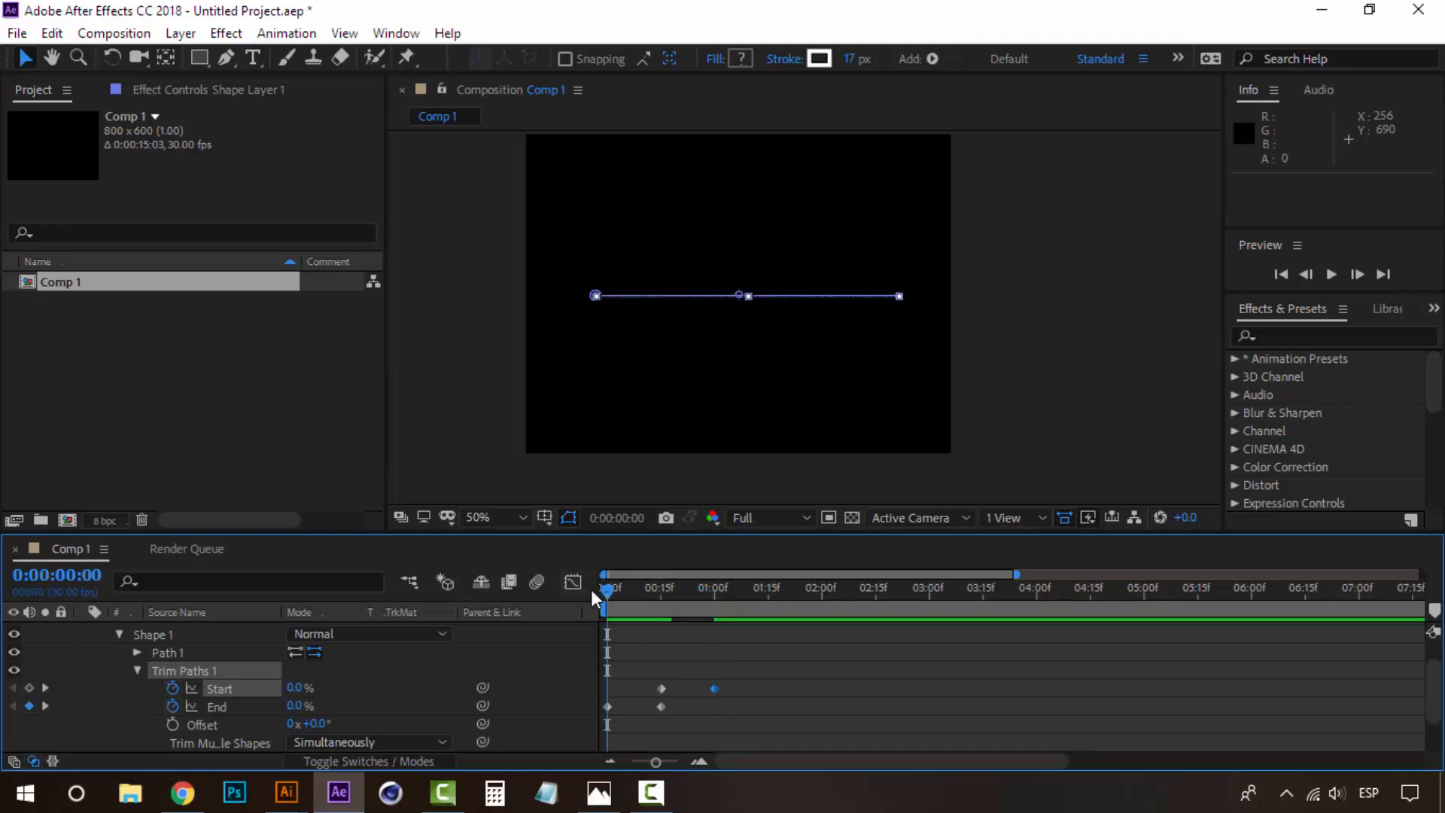
pyautogui.press('space')
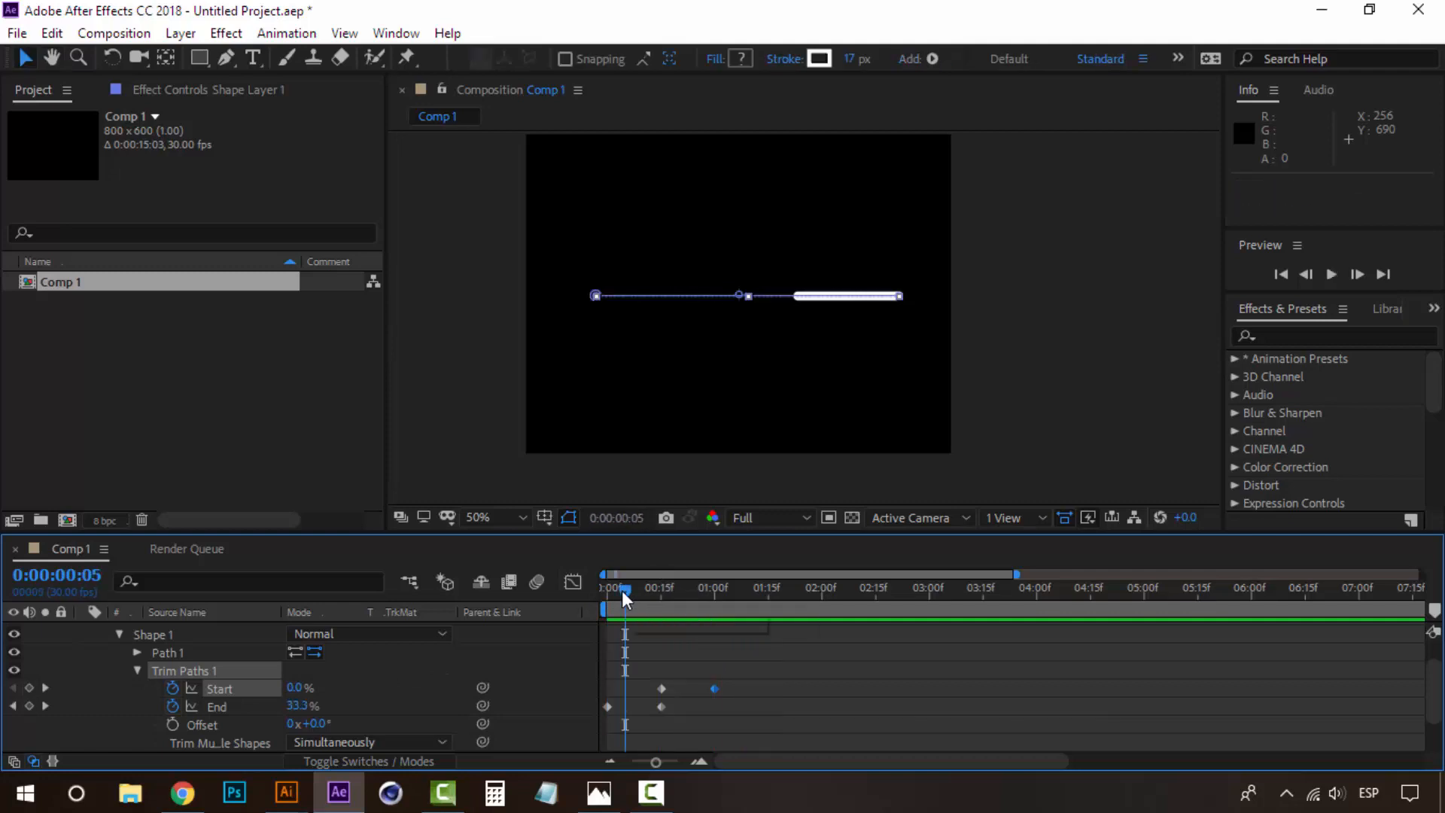
pyautogui.press('space')
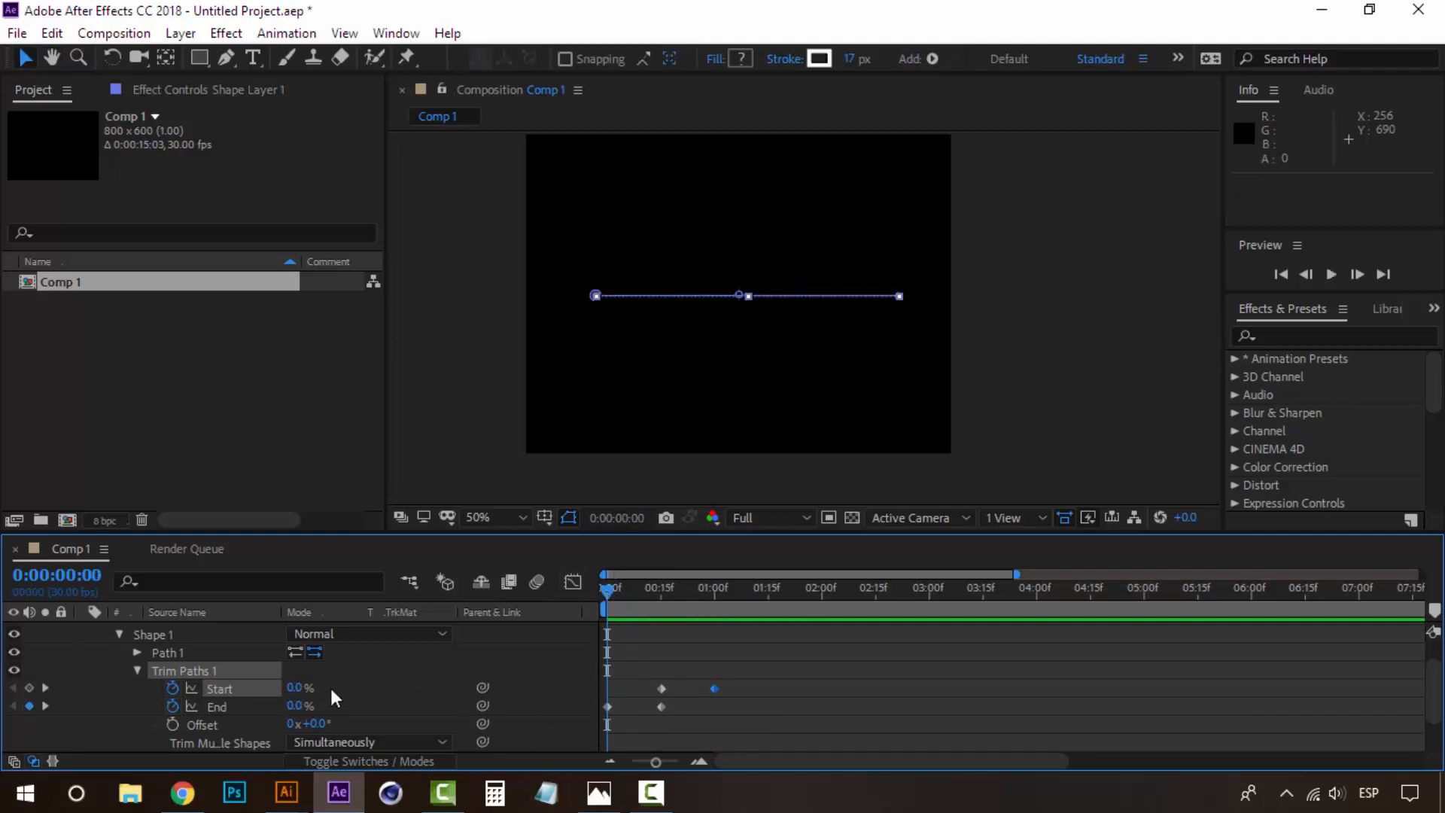
pyautogui.moveTo(660, 593); pyautogui.dragTo(598, 594)
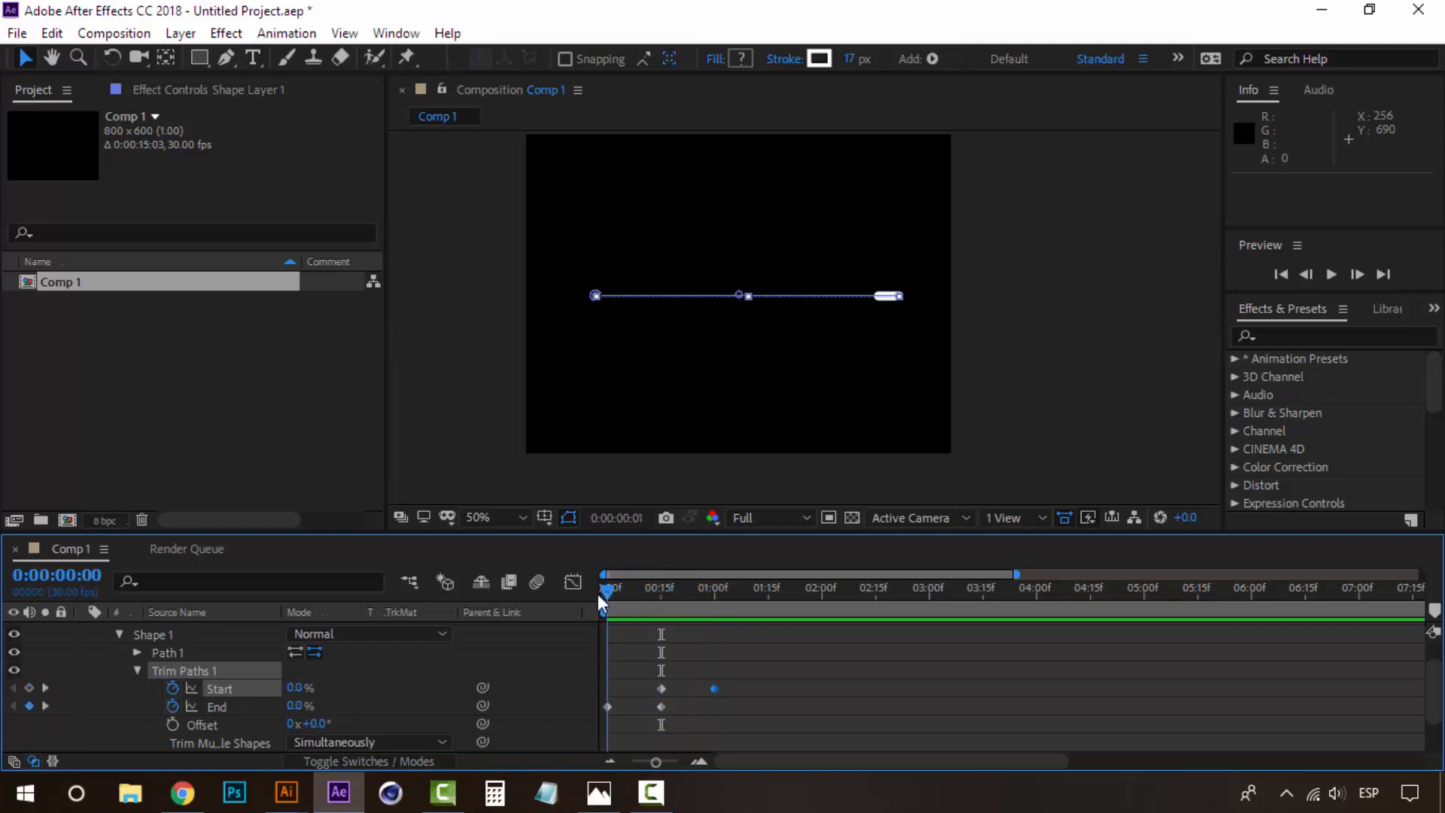
pyautogui.press('space')
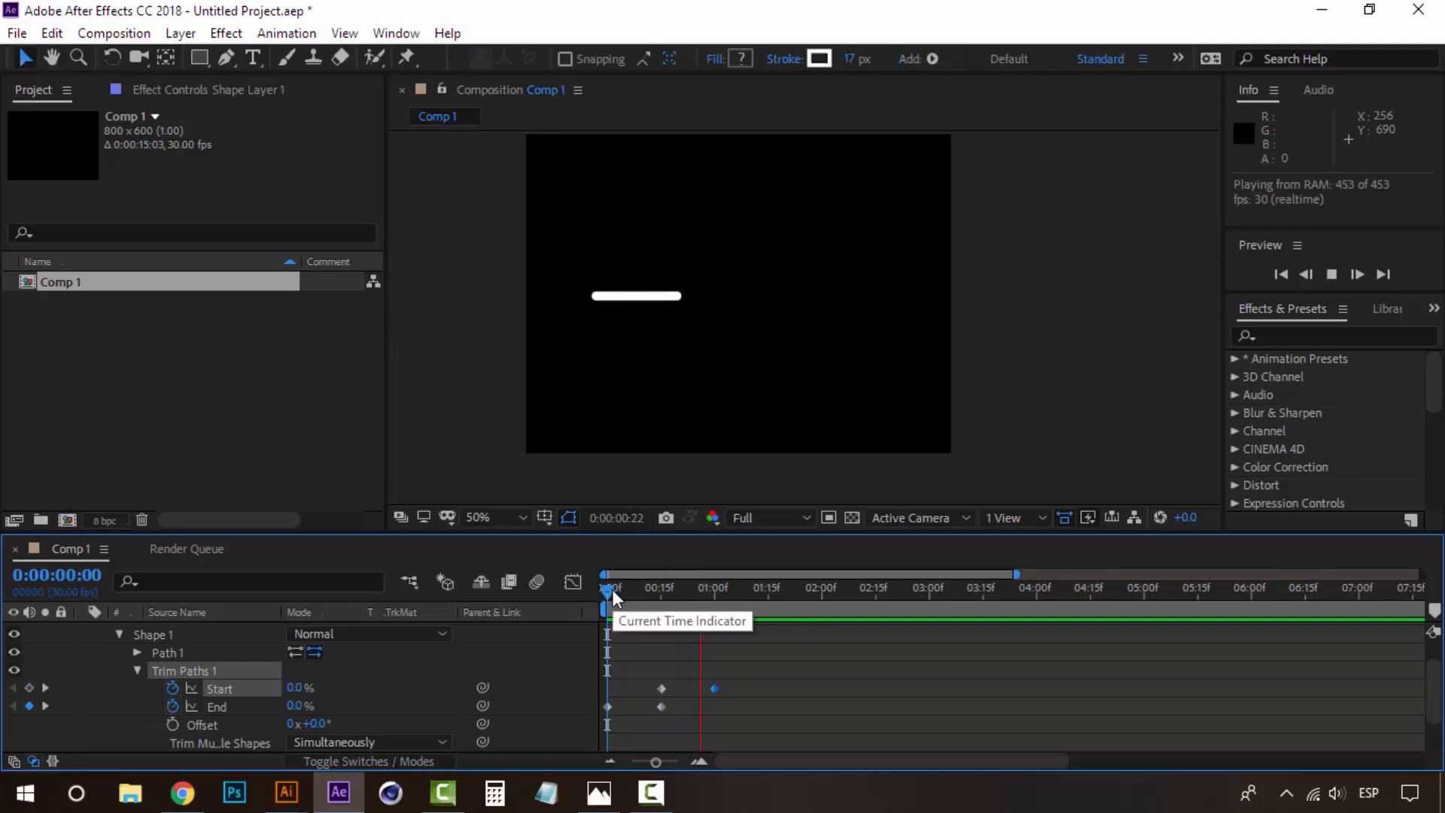
# End the work area at 0:00:01:00 and preview the line's animation as a loop.
pyautogui.moveTo(612, 589); pyautogui.dragTo(714, 585)
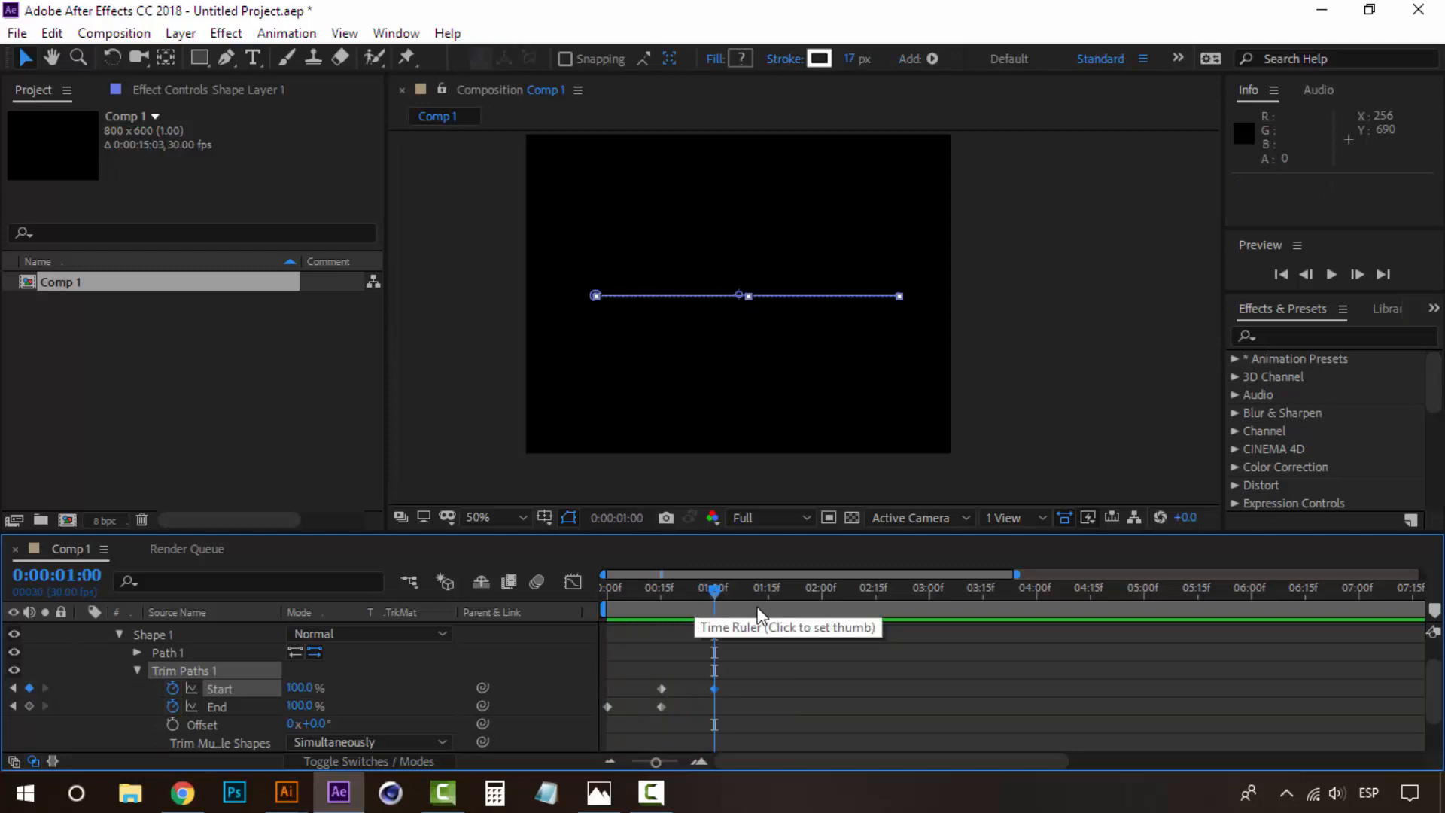
pyautogui.press('n')
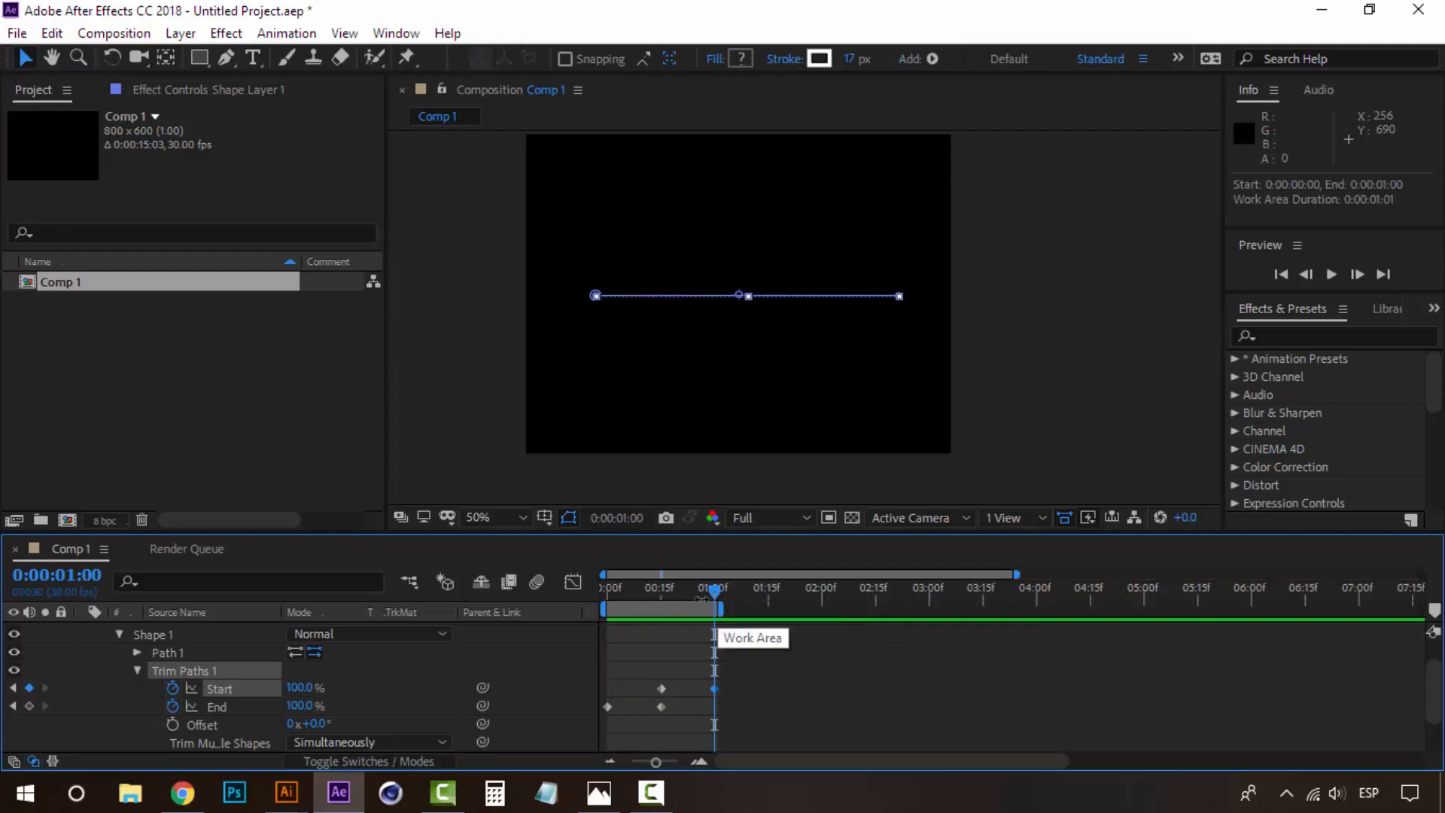
pyautogui.press('space')
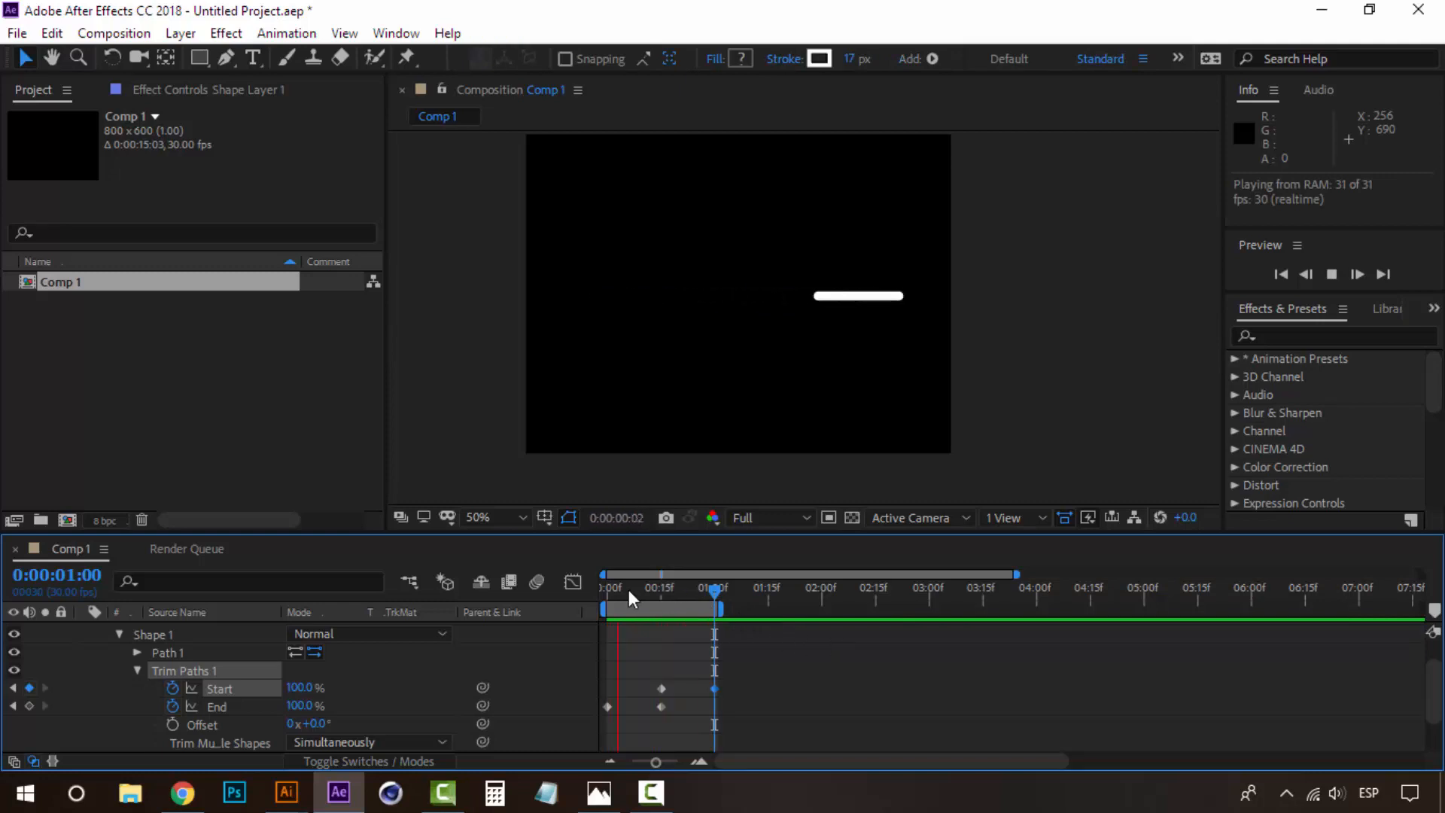
# Scrub the line's trim animation from the start to frame 23 and compare it with the reference GIF.
pyautogui.moveTo(629, 590); pyautogui.dragTo(576, 581)
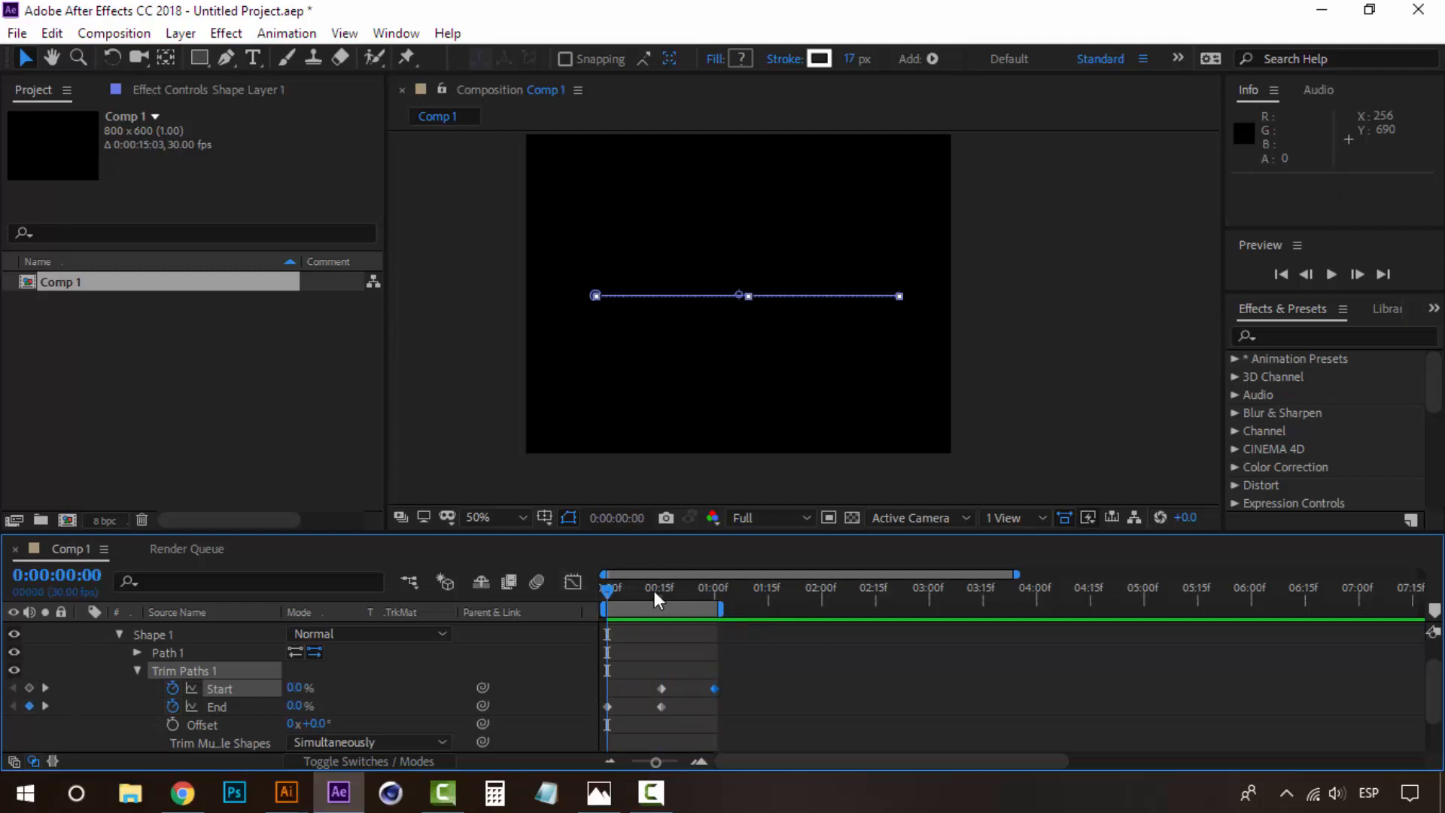
pyautogui.moveTo(662, 592)
pyautogui.mouseDown()
pyautogui.moveTo(635, 591)
pyautogui.moveTo(688, 588)
pyautogui.mouseUp()
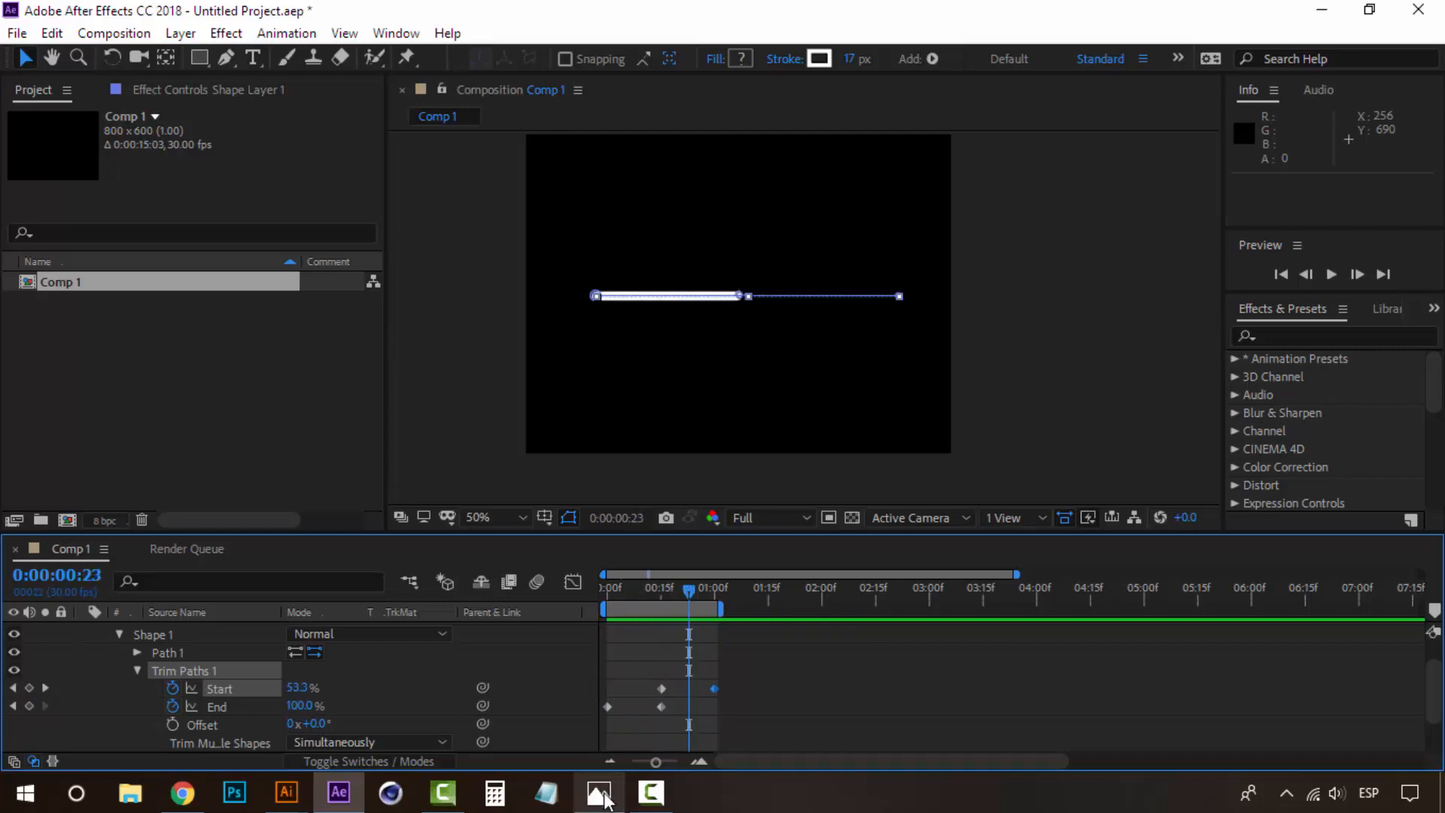
pyautogui.click(605, 798)
pyautogui.click(604, 798)
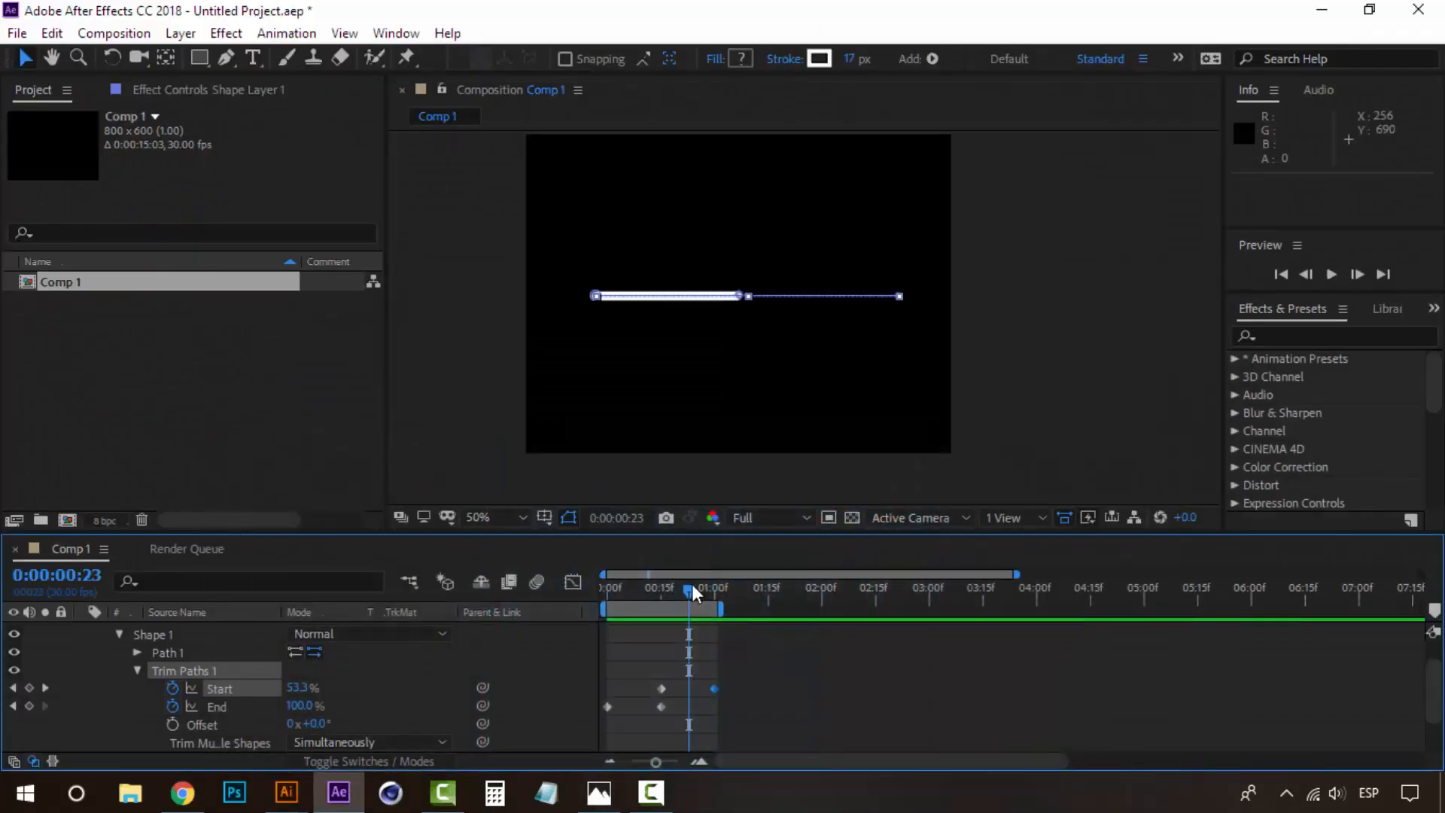
# Extend the work area to end at 0:00:05:06 and preview the line's animation from frame 0.
pyautogui.moveTo(692, 583); pyautogui.dragTo(598, 581)
pyautogui.moveTo(720, 608); pyautogui.dragTo(1176, 581)
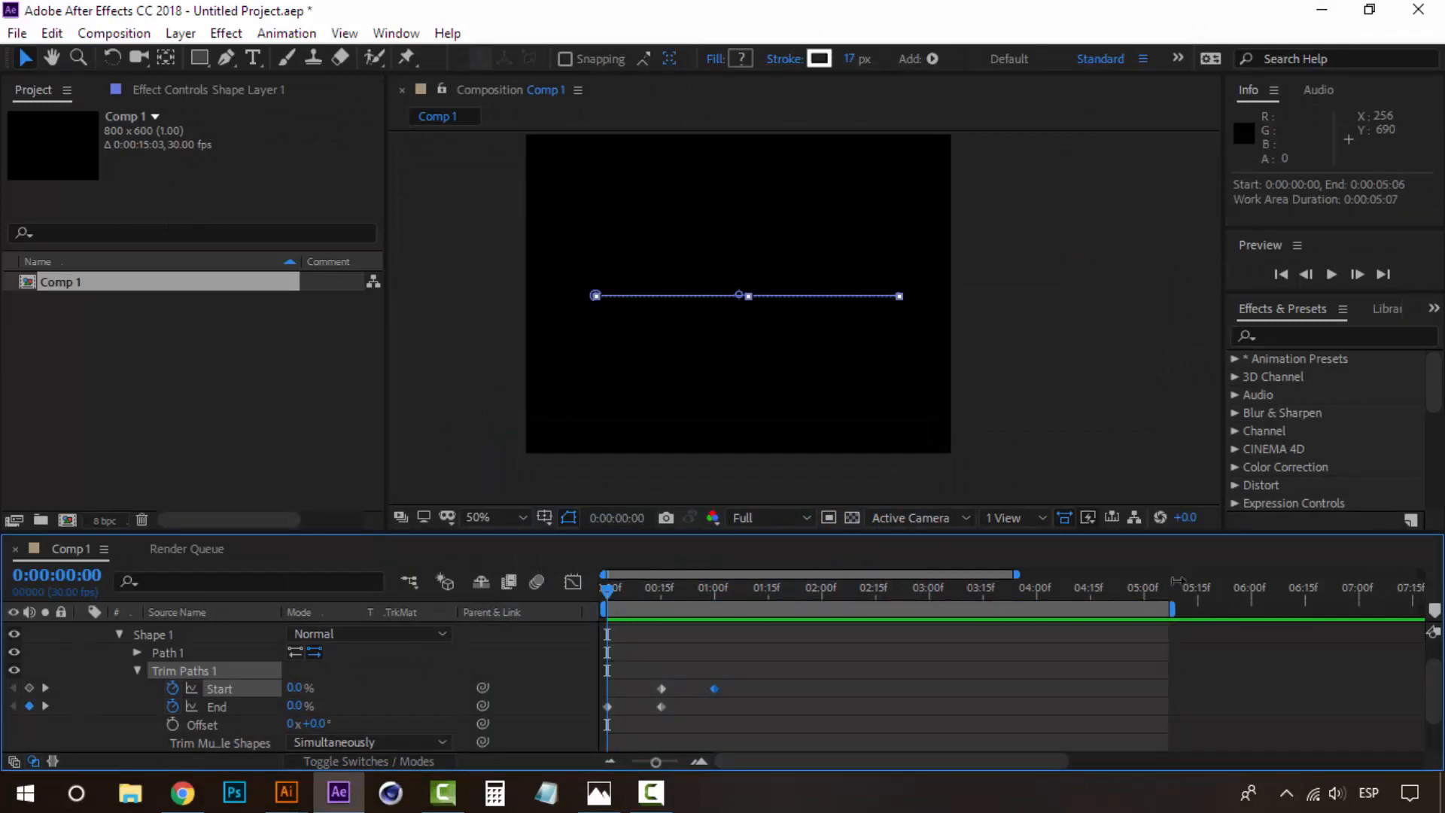
pyautogui.press('space')
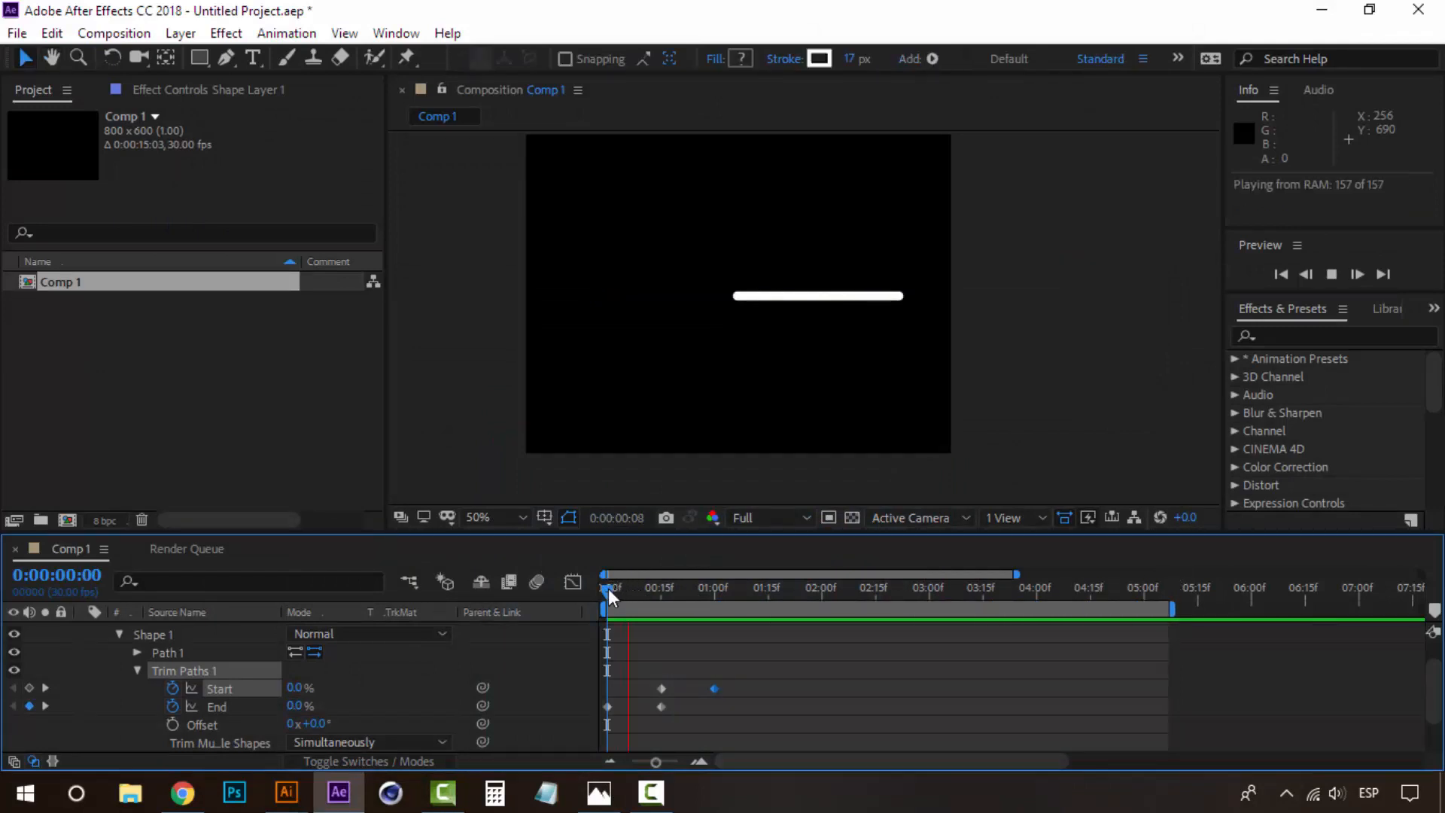
pyautogui.press('space')
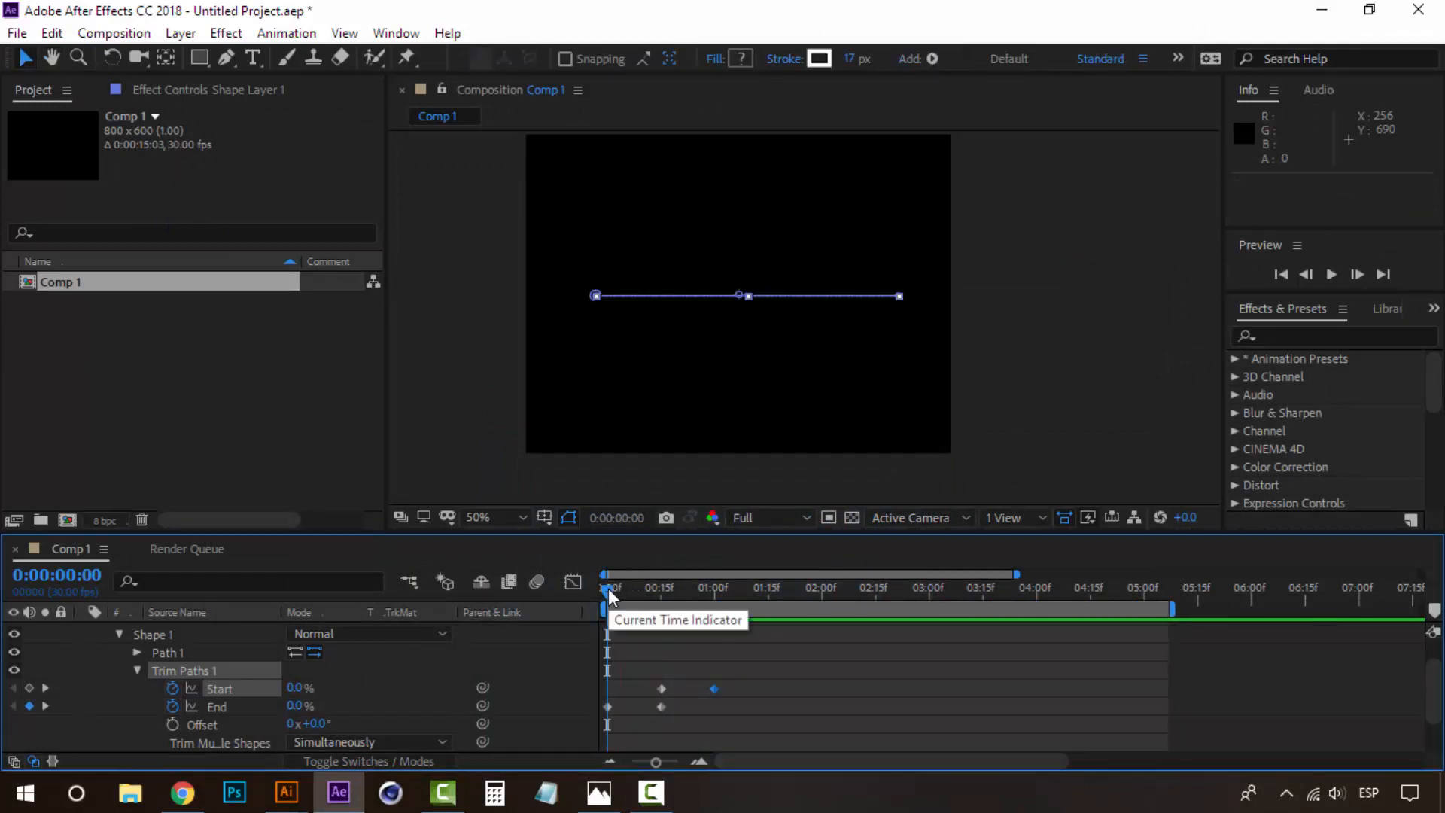
# Collapse the Trim Paths 1 properties of the line's shape layer.
pyautogui.click(138, 670)
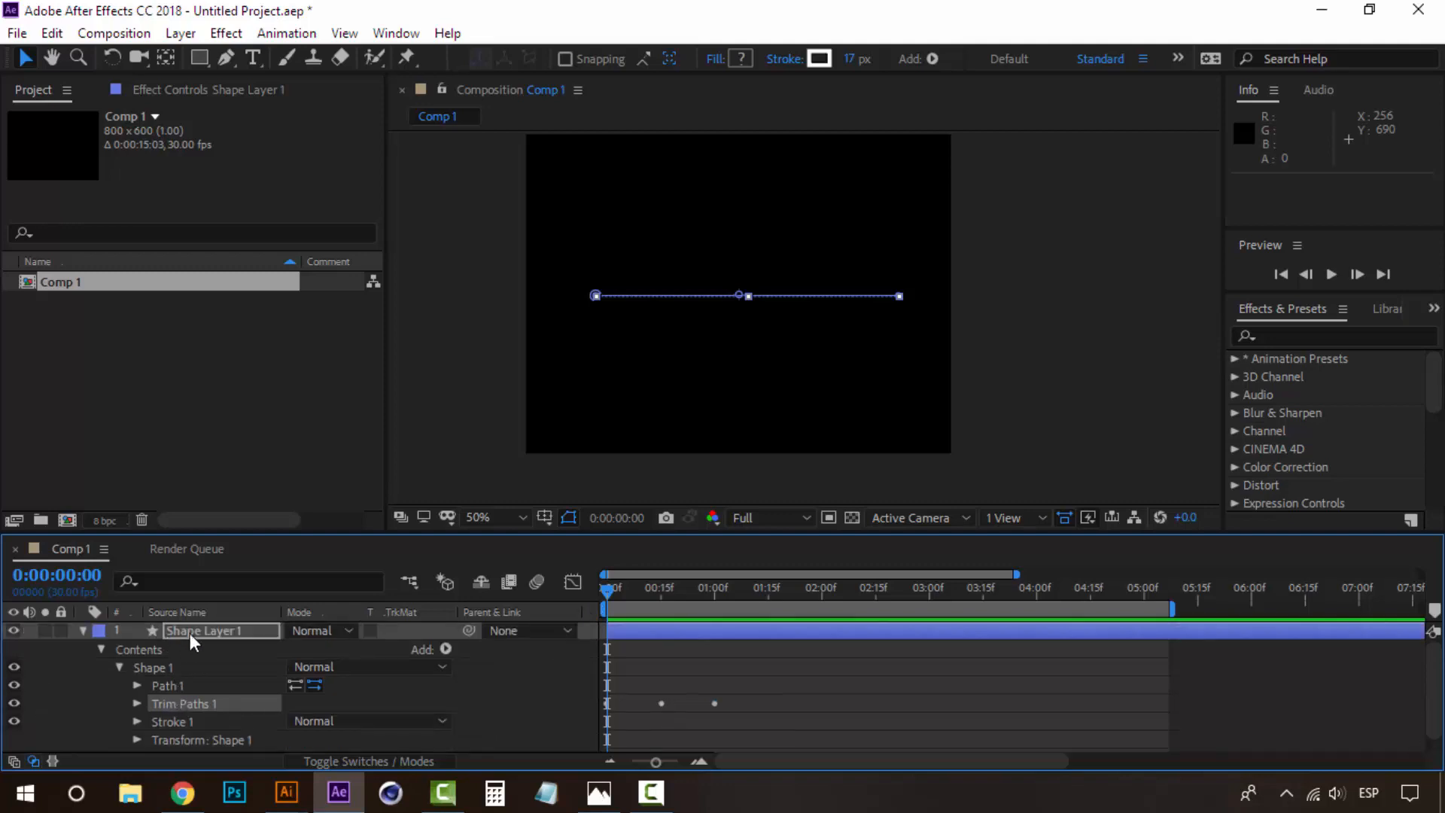